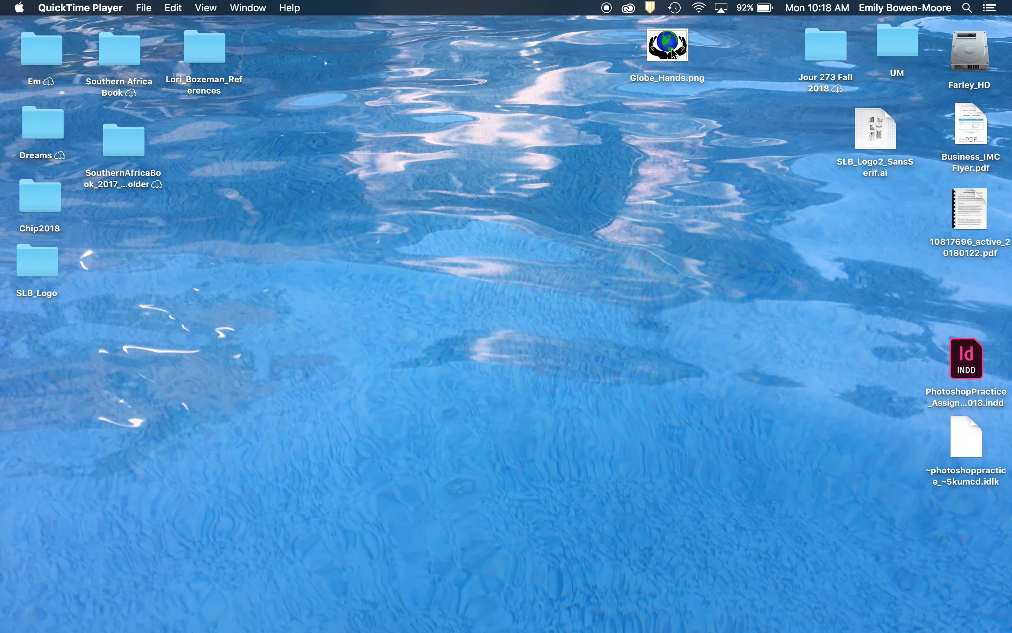
# - Open Globe_Hands.png from the desktop in Photoshop
pyautogui.moveTo(672, 52); pyautogui.dragTo(728, 167)
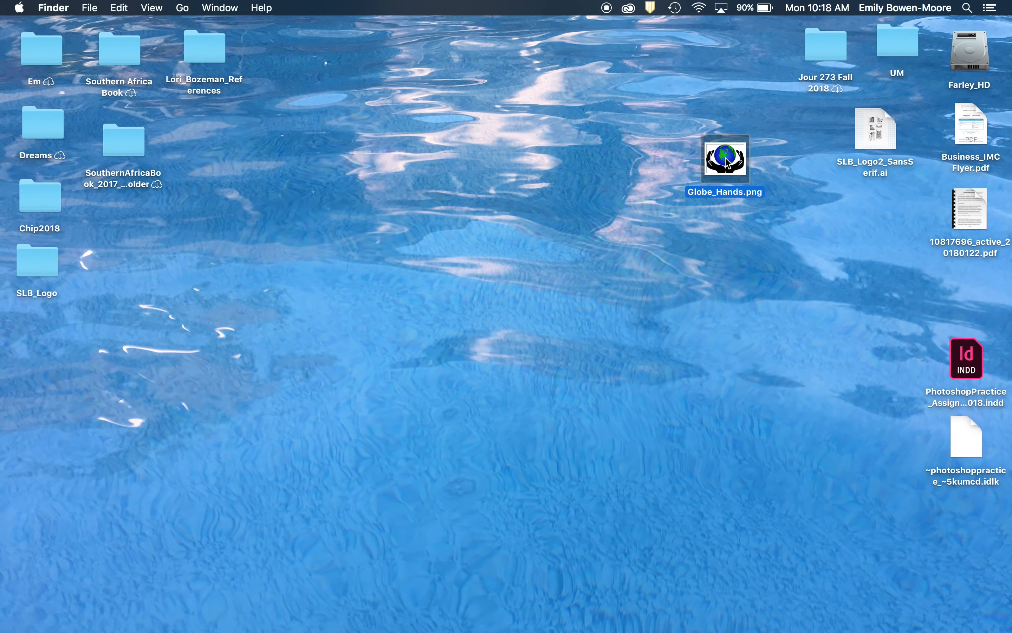
pyautogui.moveTo(726, 161); pyautogui.dragTo(622, 132)
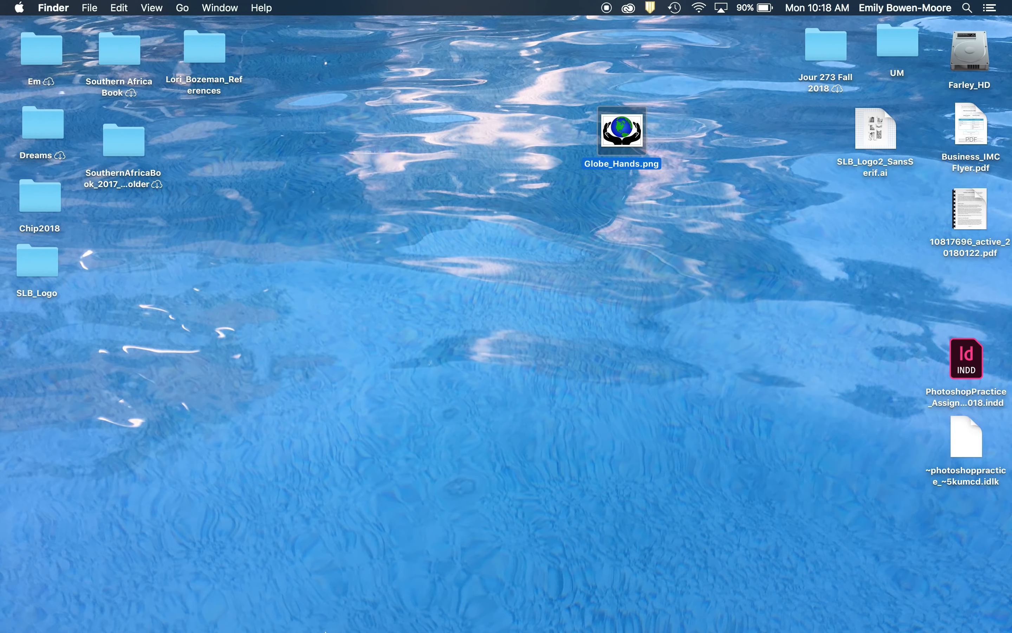
pyautogui.moveTo(336, 611)
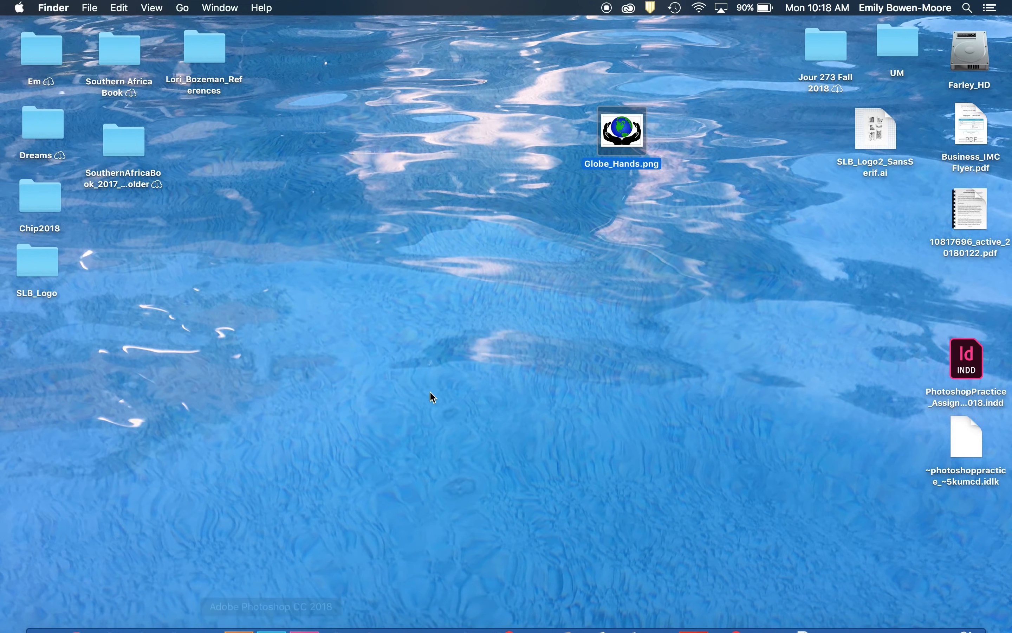
pyautogui.moveTo(629, 133); pyautogui.dragTo(276, 621)
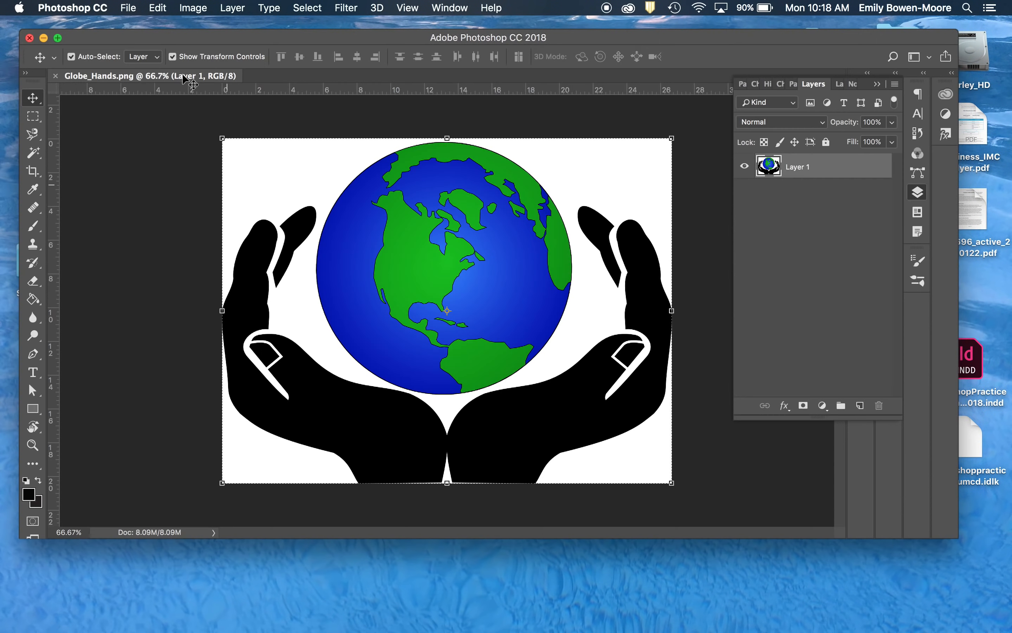
pyautogui.click(130, 7)
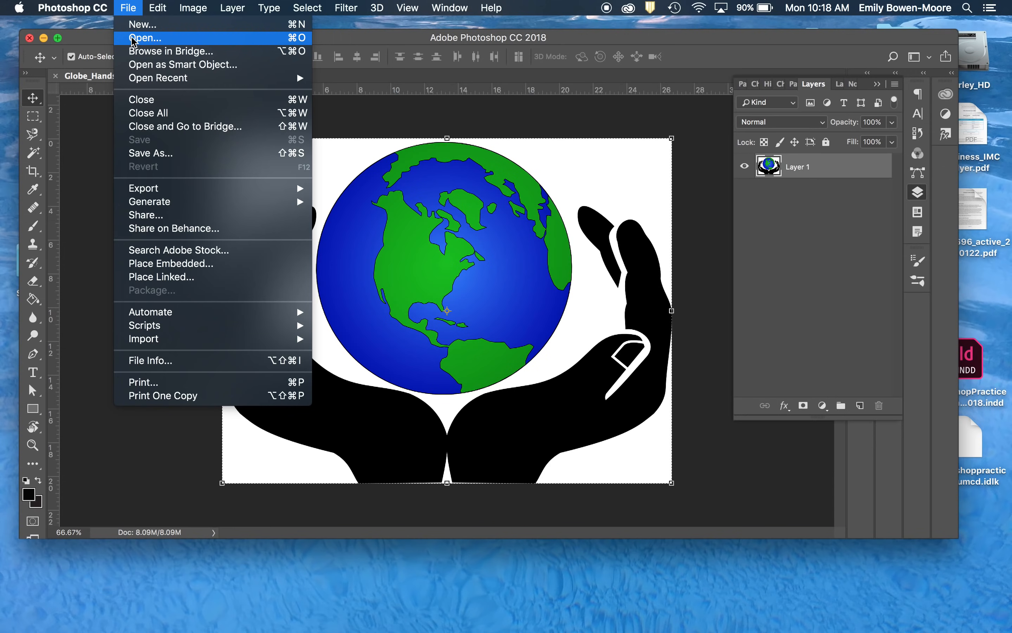
pyautogui.click(382, 40)
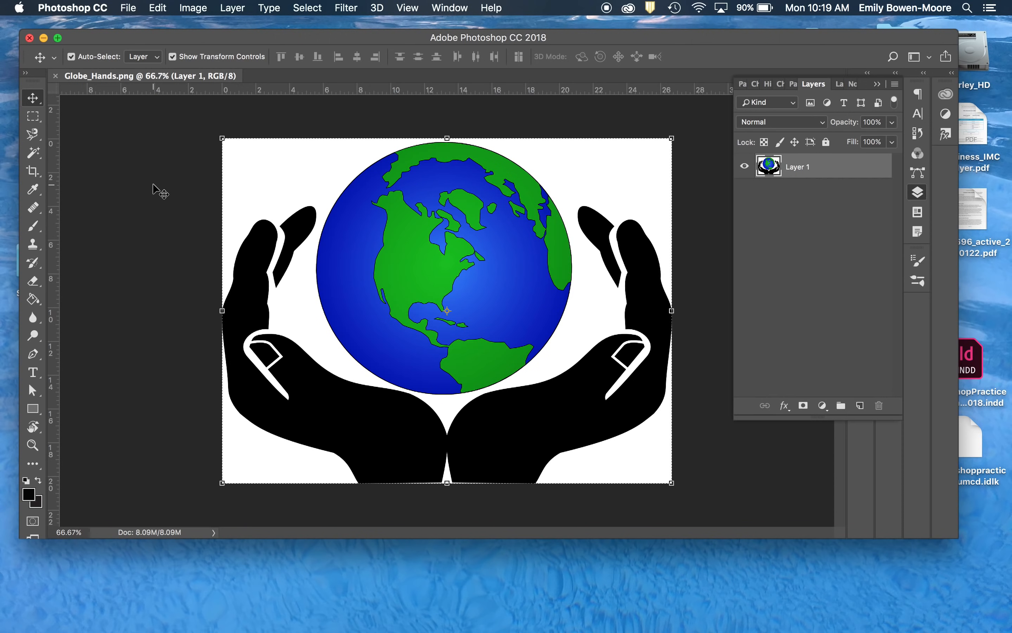
pyautogui.click(311, 116)
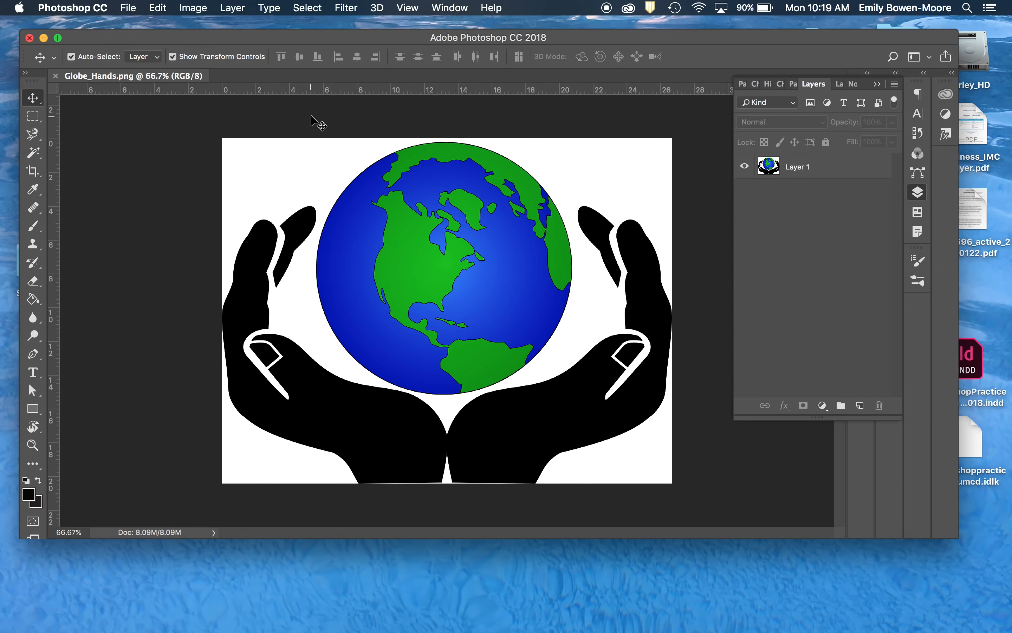
pyautogui.click(292, 170)
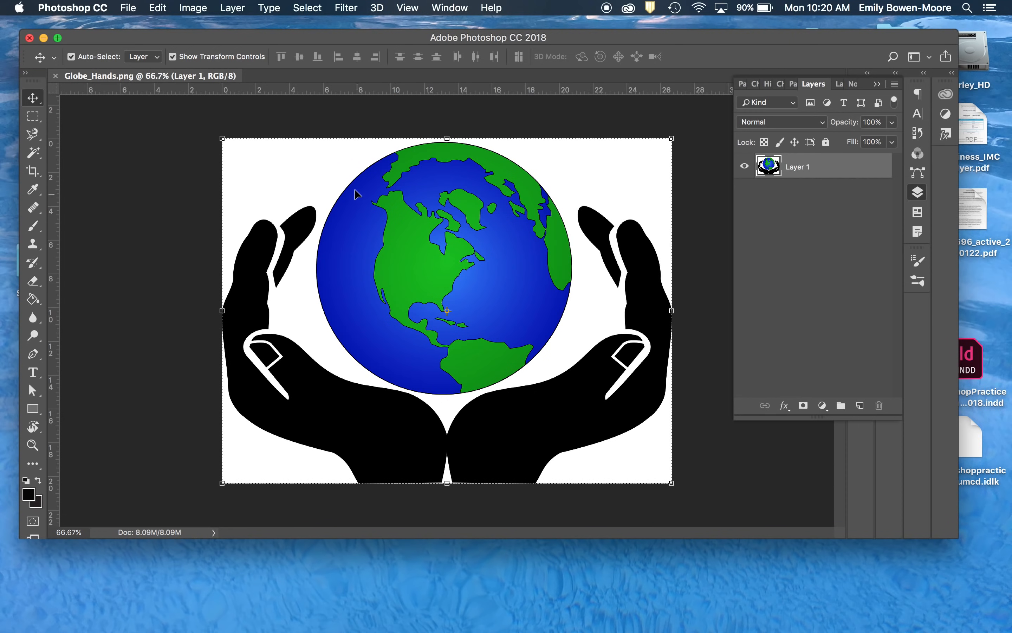
# - Convert Layer 1 to a smart object and rasterize that smart object
pyautogui.click(231, 9)
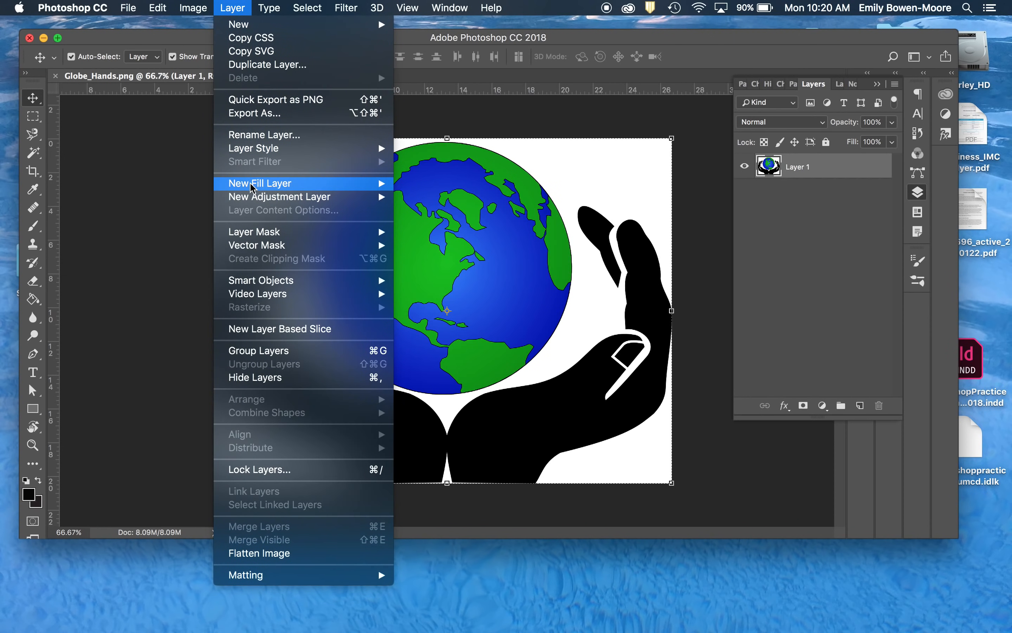
pyautogui.moveTo(254, 279)
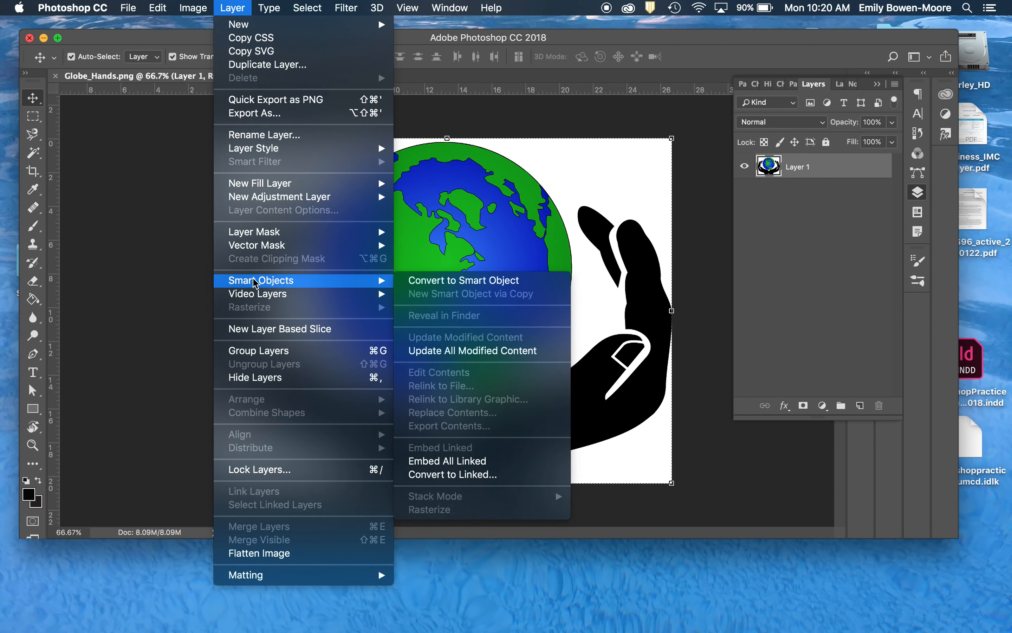
pyautogui.click(438, 280)
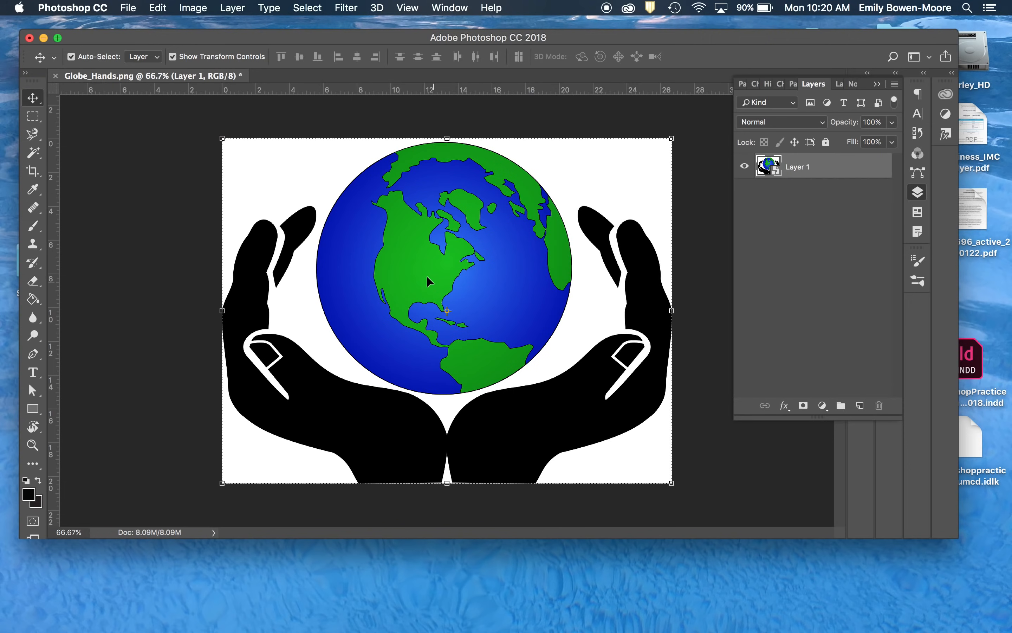
pyautogui.click(237, 7)
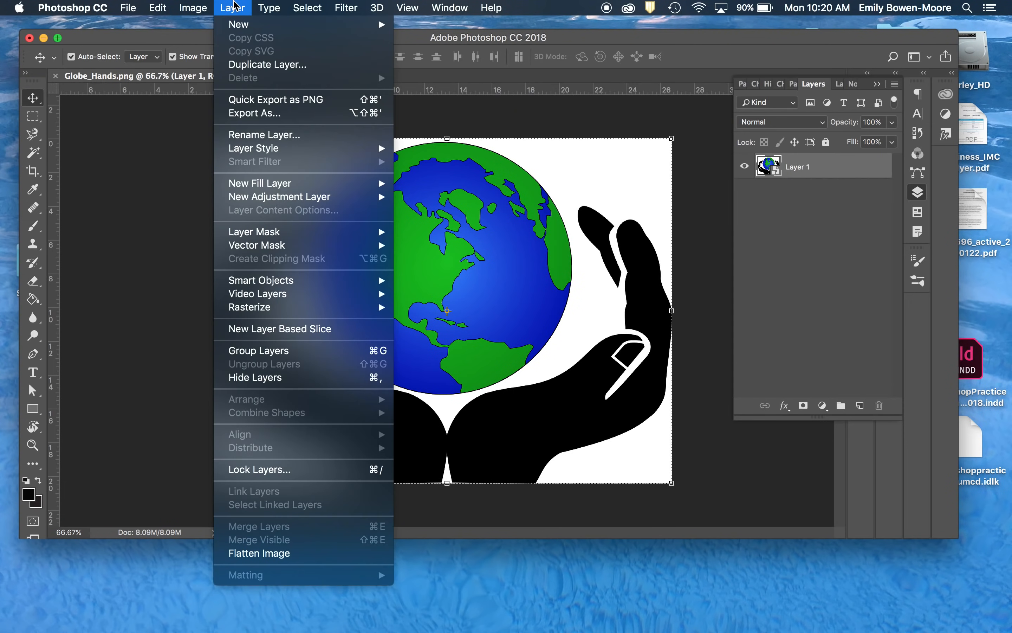
pyautogui.moveTo(251, 307)
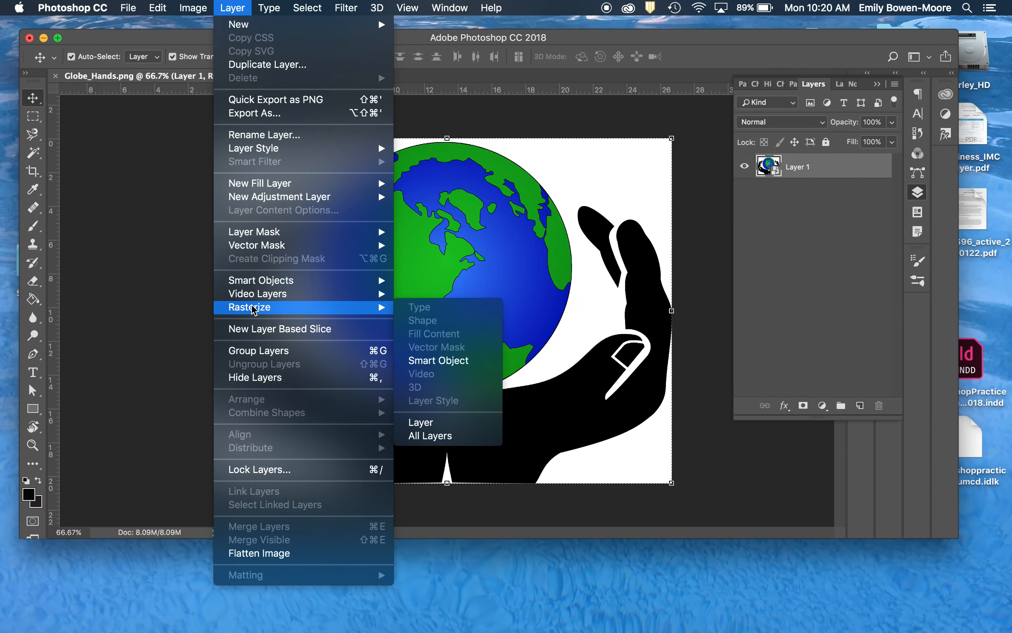
pyautogui.click(463, 366)
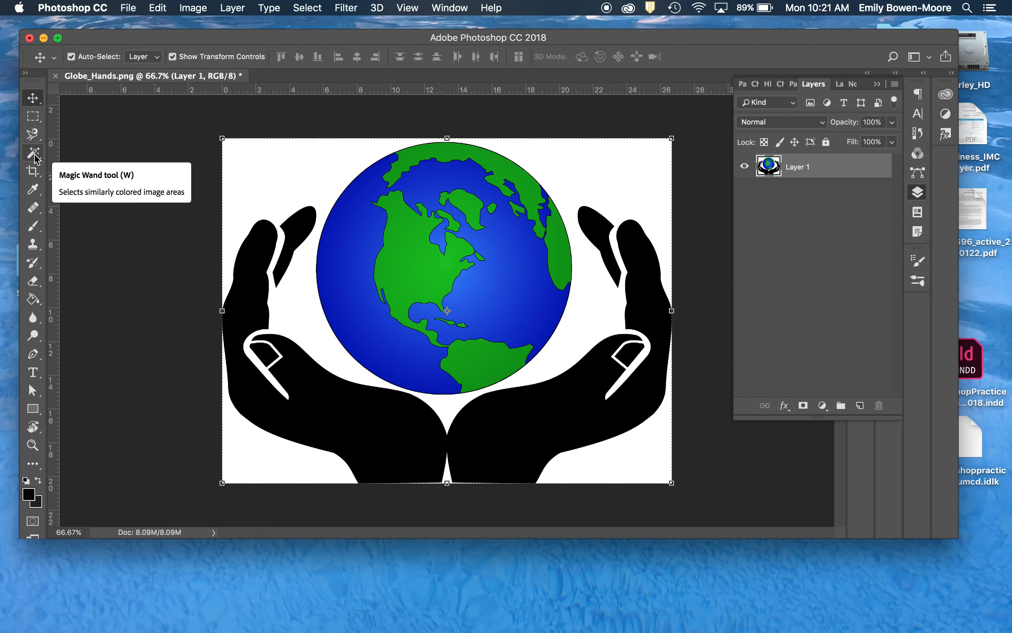
# - Try out the marquee tools and a Magnetic Lasso outline on the white background above the hand
pyautogui.click(34, 117)
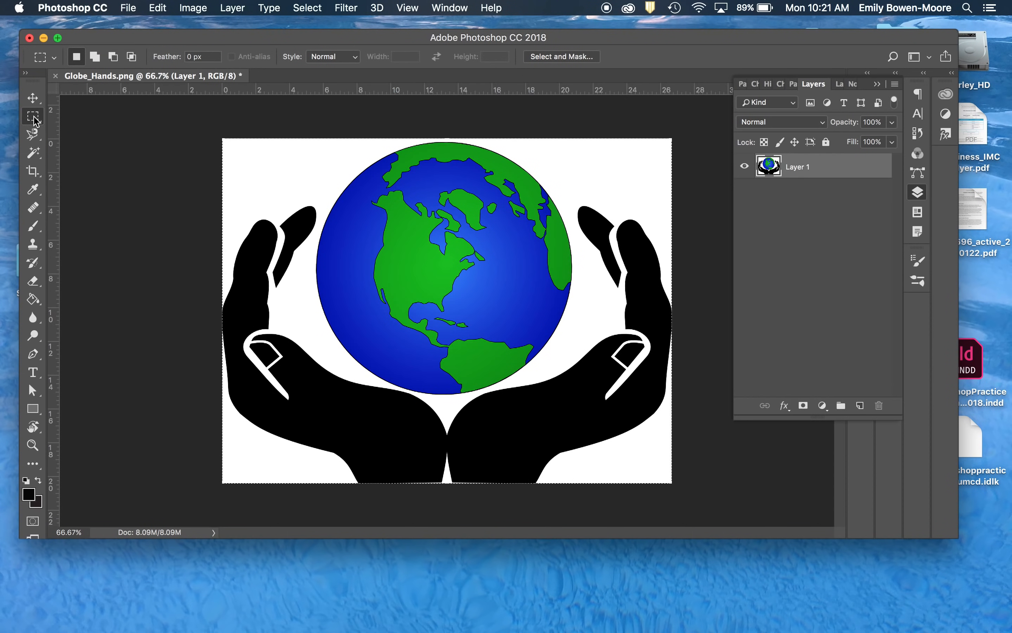
pyautogui.click(34, 119)
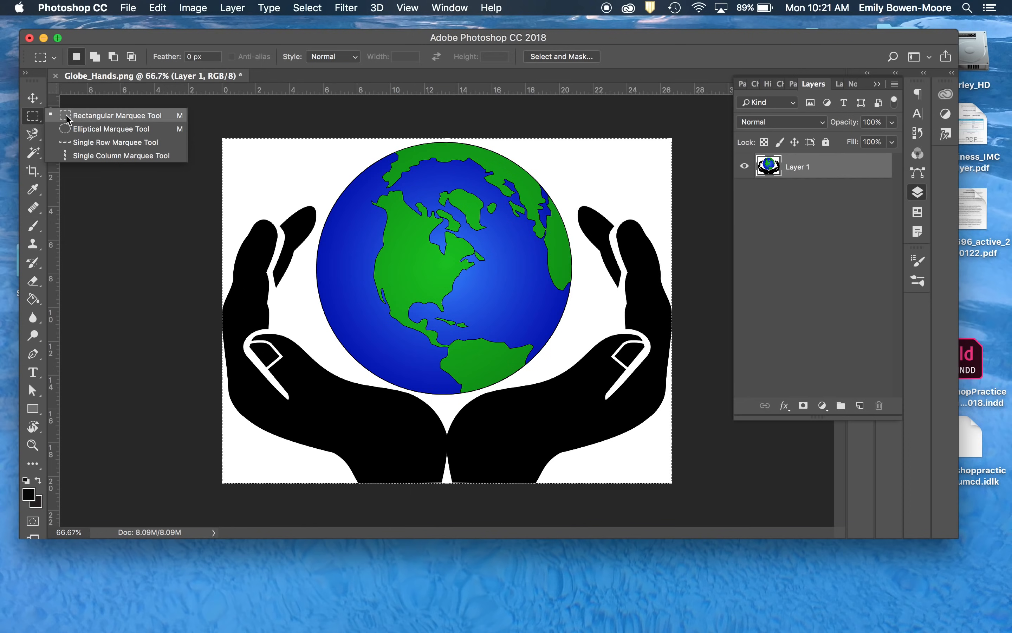
pyautogui.click(31, 138)
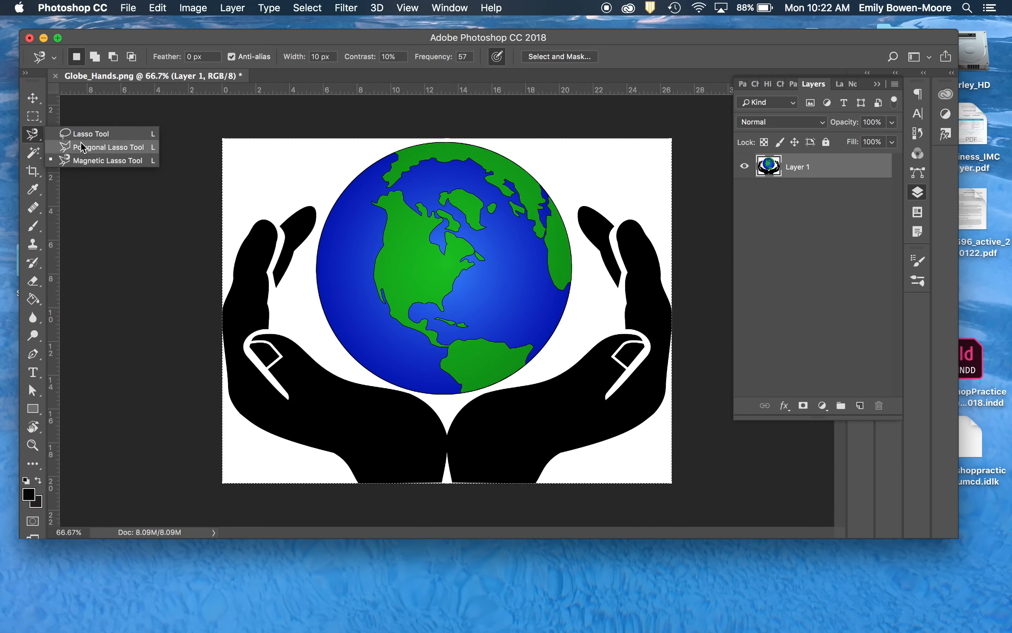
pyautogui.click(239, 155)
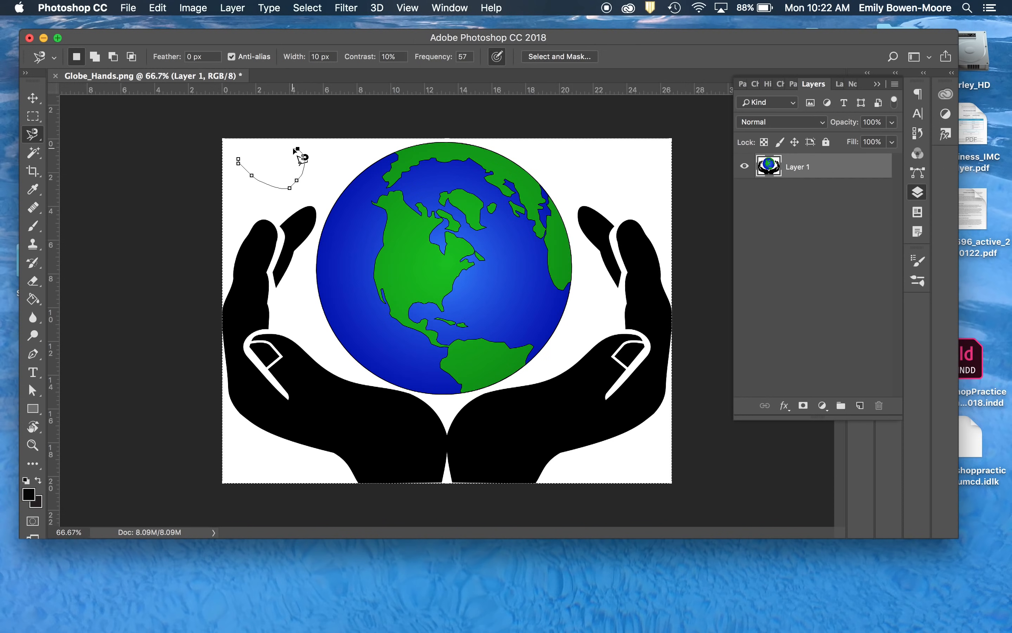
pyautogui.click(238, 160)
pyautogui.click(33, 156)
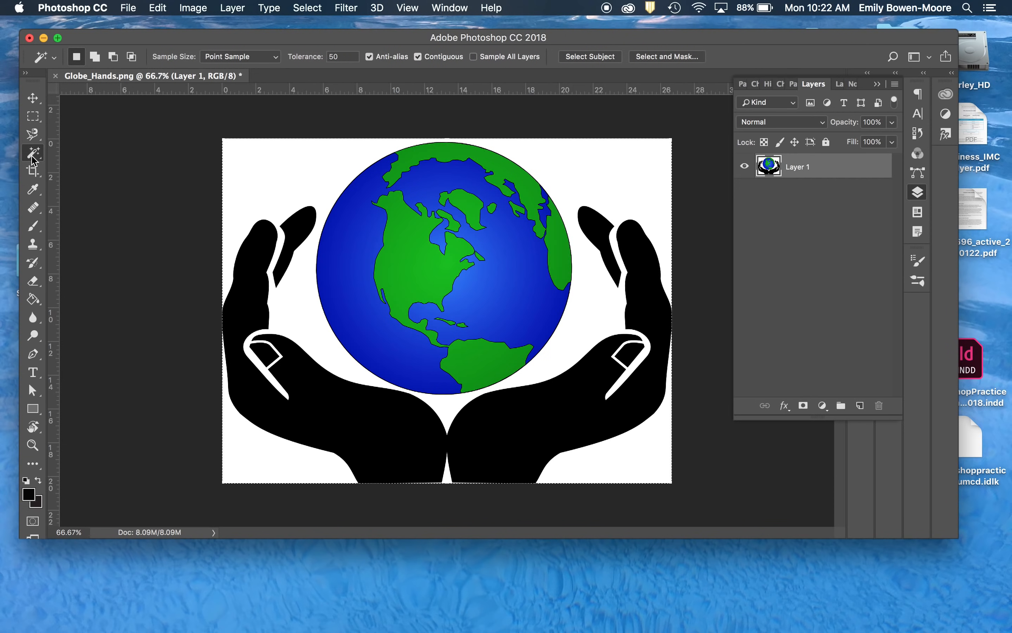
pyautogui.click(33, 153)
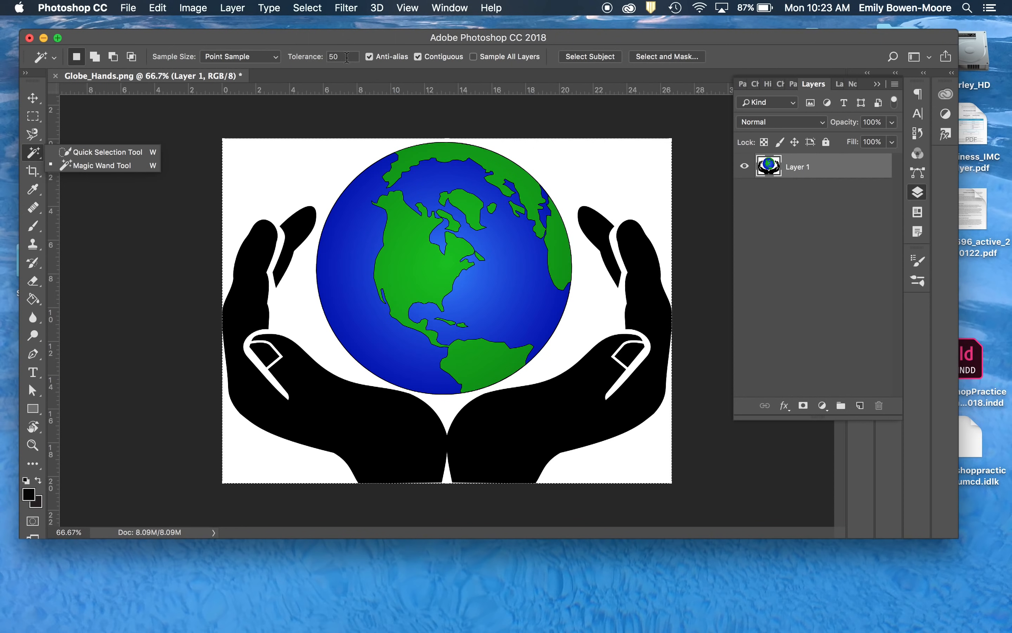
pyautogui.click(278, 157)
pyautogui.click(276, 166)
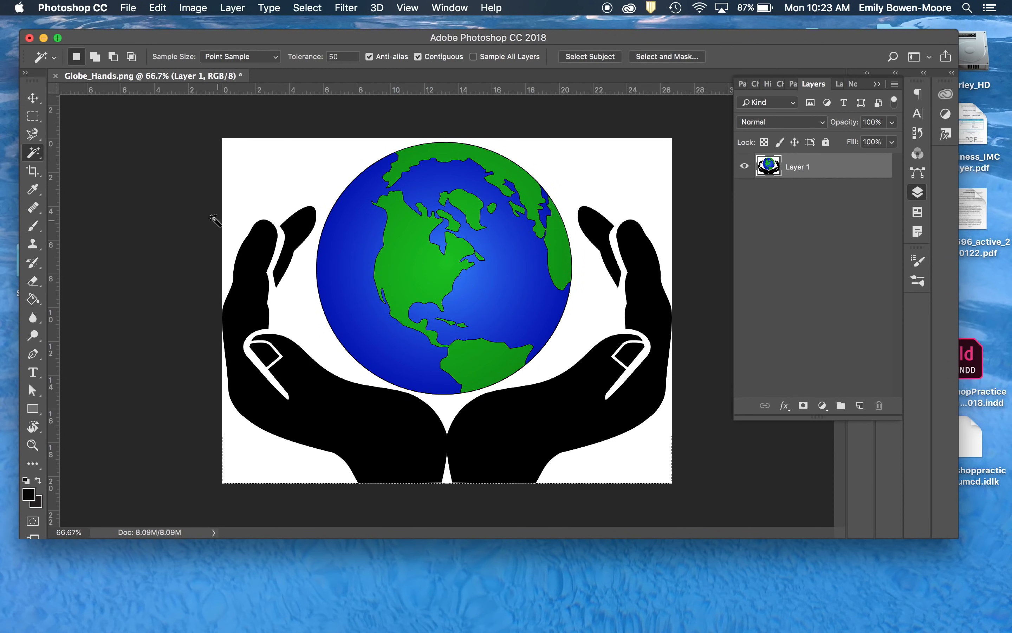
pyautogui.click(34, 116)
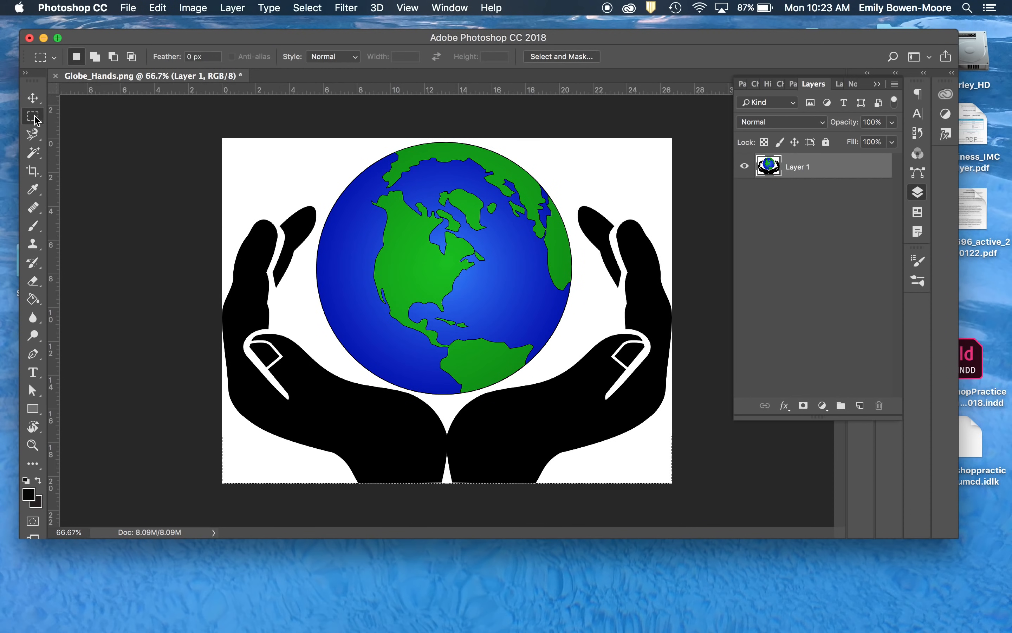
pyautogui.click(33, 153)
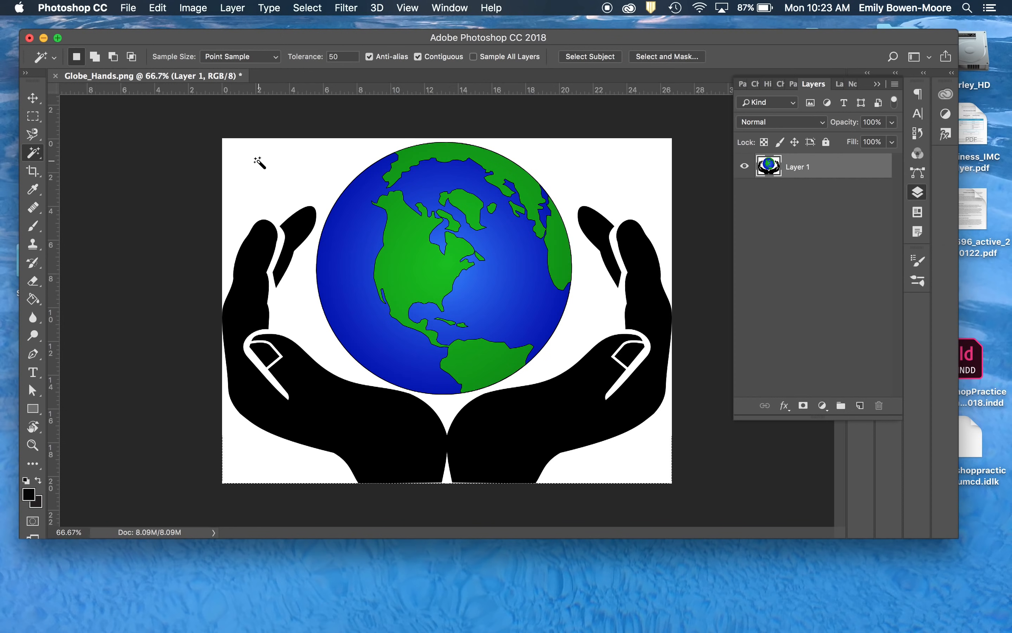
# - Try to select the white background between the hands and the globe with the Quick Selection tool
pyautogui.rightClick(38, 156)
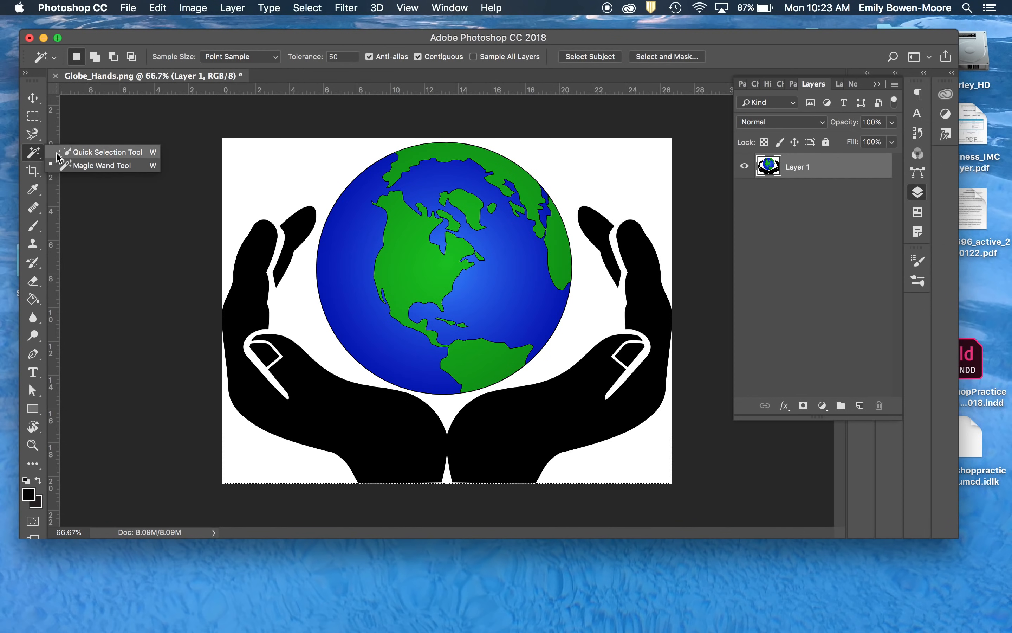
pyautogui.click(58, 152)
pyautogui.click(233, 146)
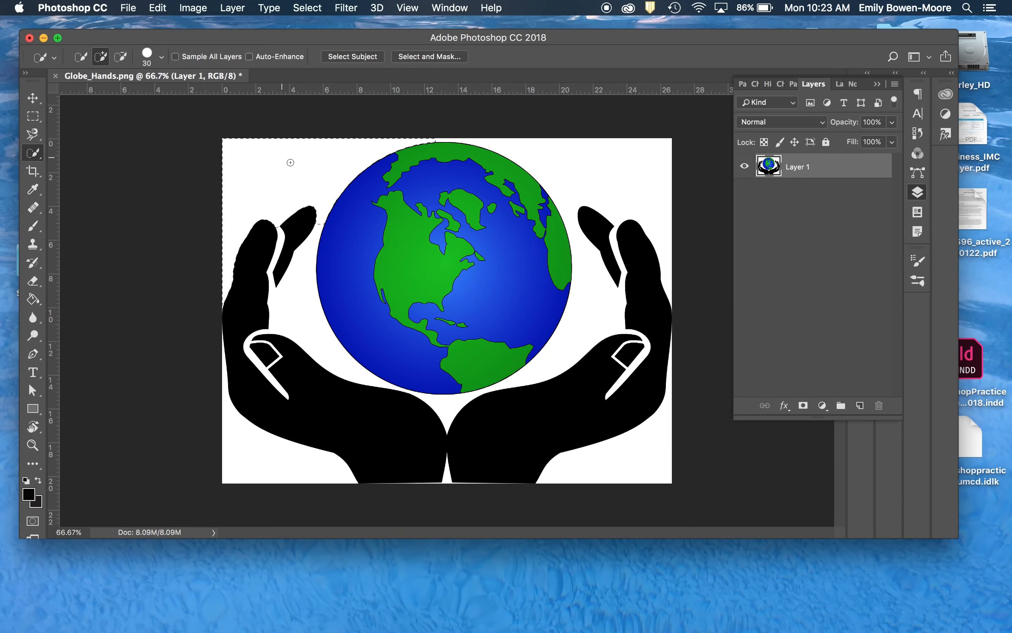
pyautogui.moveTo(308, 265)
pyautogui.mouseDown()
pyautogui.moveTo(322, 219)
pyautogui.moveTo(304, 269)
pyautogui.mouseUp()
pyautogui.moveTo(375, 380); pyautogui.dragTo(443, 408)
# - Undo the Quick Selection strokes made on the white background
pyautogui.press('alt')
pyautogui.press('alt+super+z')
pyautogui.press('alt+super+z')
pyautogui.press('alt+super+z')
pyautogui.press('alt+super+z')
pyautogui.press('alt+super+z')
# - Select the white background, including the gap between the wrists, with the Magic Wand, delete it and clear the selection
pyautogui.click(37, 152)
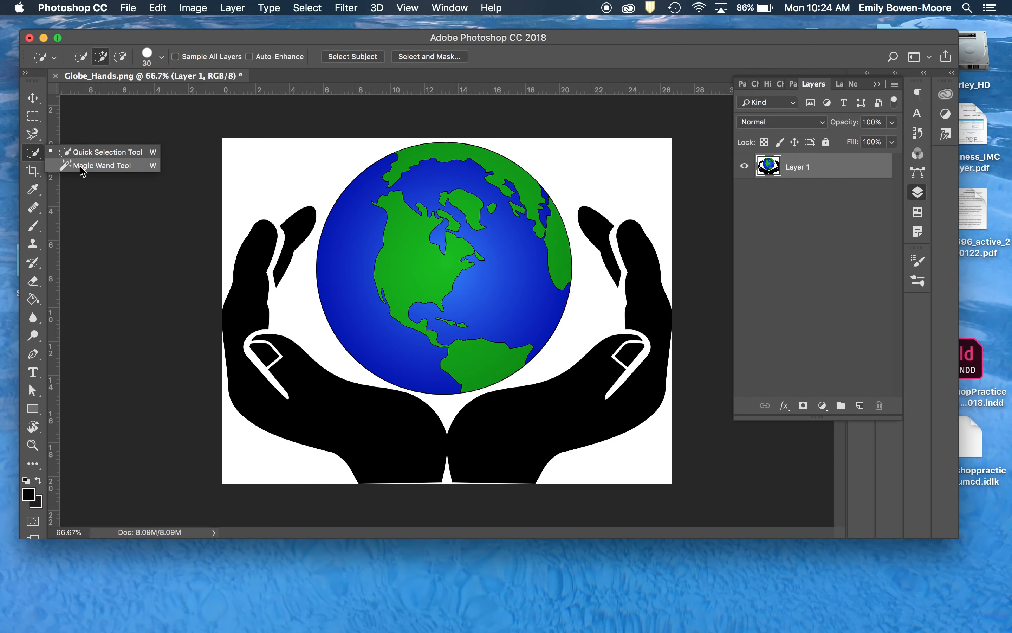
pyautogui.click(138, 245)
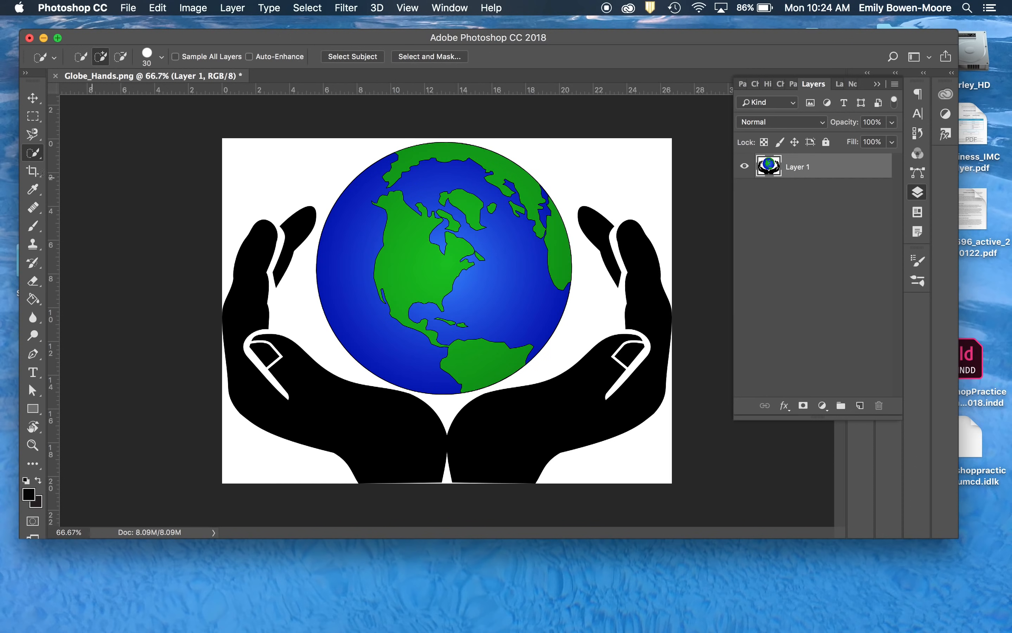
pyautogui.rightClick(33, 153)
pyautogui.click(78, 166)
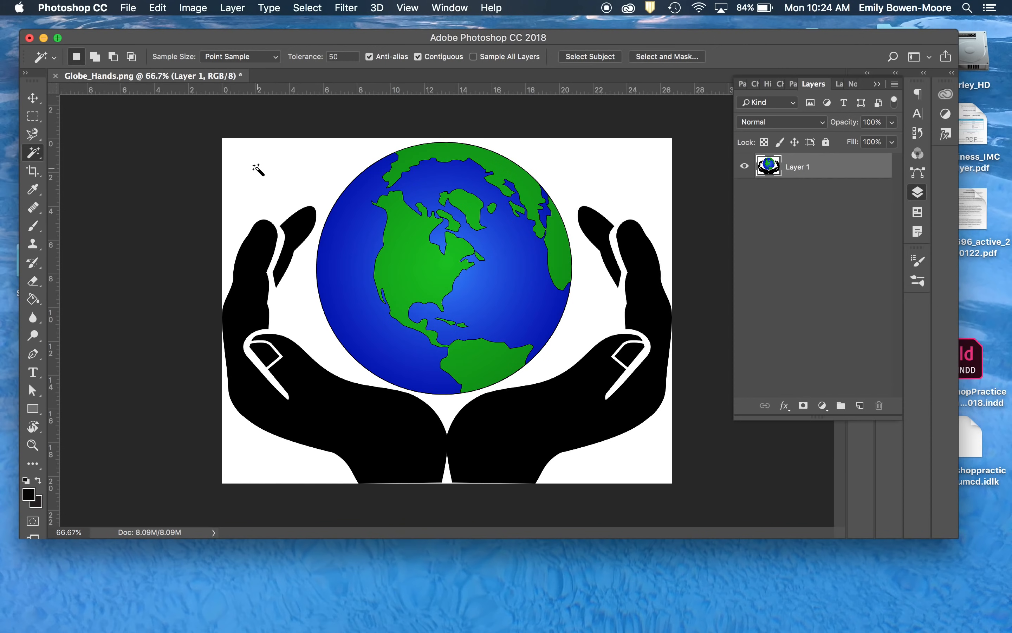
pyautogui.click(266, 167)
pyautogui.press('shift')
pyautogui.keyDown('shift'); pyautogui.click(446, 478); pyautogui.keyUp('shift')
pyautogui.press('Delete')
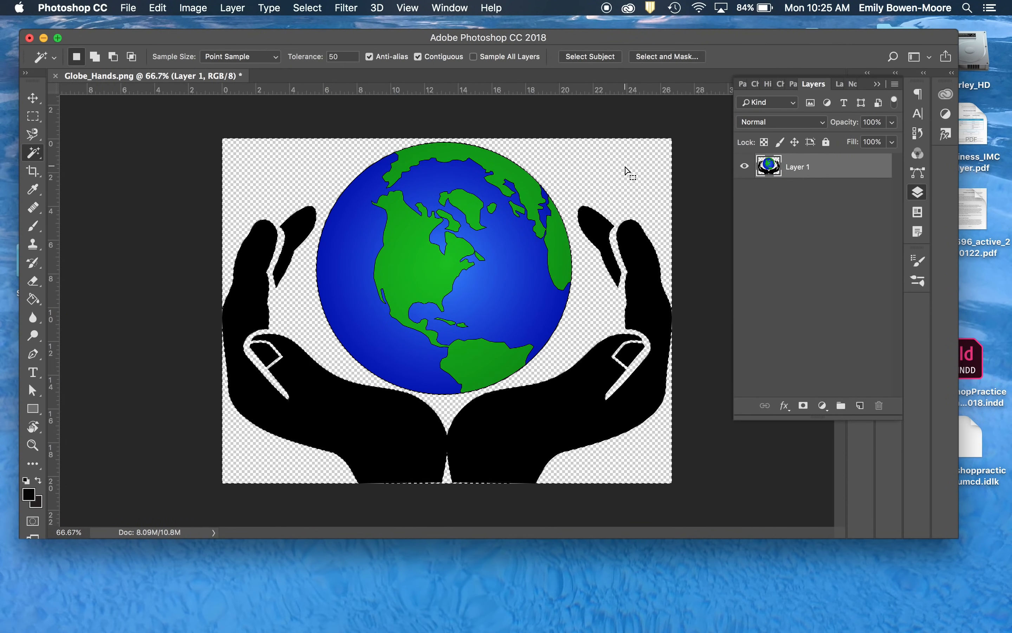
pyautogui.press('super+d')
pyautogui.click(233, 184)
# - Try to select the blue area of the globe with the Magic Wand and undo that selection
pyautogui.click(191, 6)
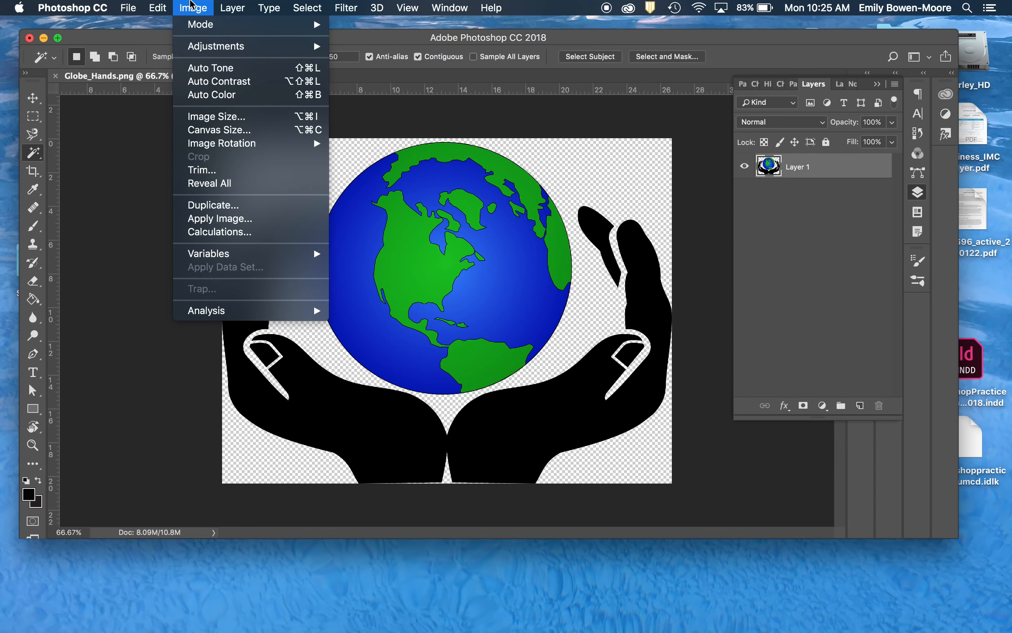
pyautogui.click(191, 6)
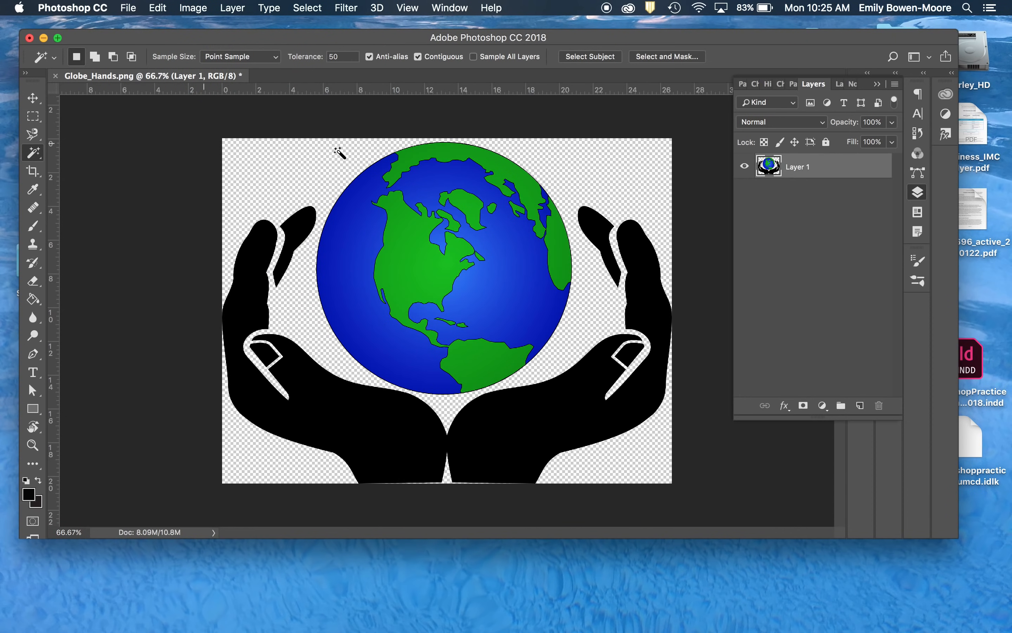
pyautogui.click(364, 193)
pyautogui.press('super+z')
# - Select the entire globe, both oceans and continents, with the Quick Selection tool
pyautogui.rightClick(31, 154)
pyautogui.click(90, 156)
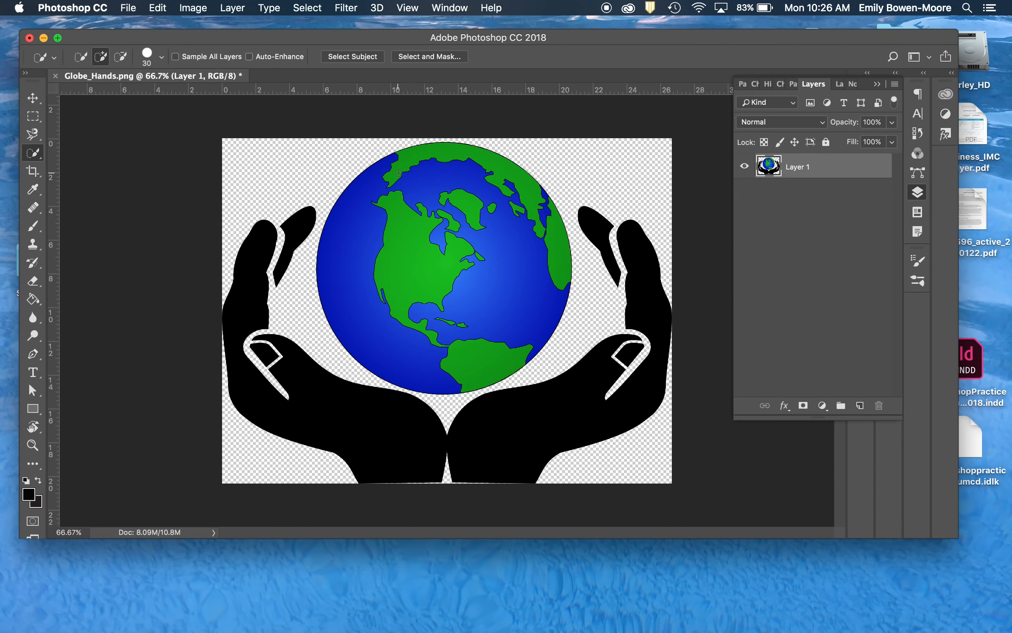
pyautogui.moveTo(404, 164); pyautogui.dragTo(474, 170)
pyautogui.moveTo(522, 224); pyautogui.dragTo(540, 256)
pyautogui.moveTo(411, 203); pyautogui.dragTo(369, 223)
pyautogui.moveTo(453, 229); pyautogui.dragTo(434, 240)
# - Adjust the selected globe with Brightness/Contrast, setting brightness to 36 and contrast to 11
pyautogui.click(193, 7)
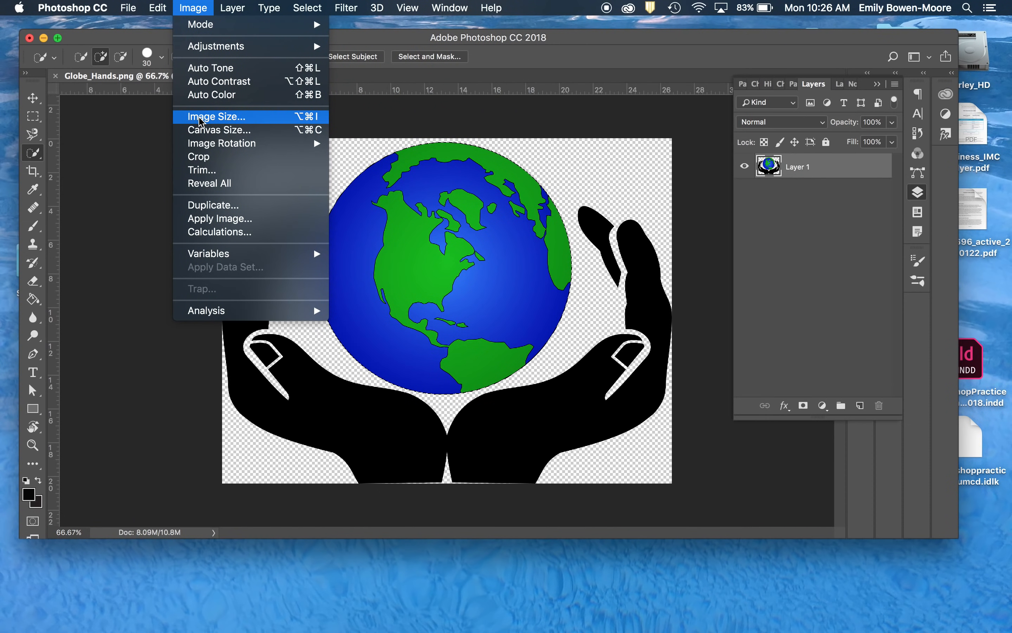
pyautogui.moveTo(207, 54)
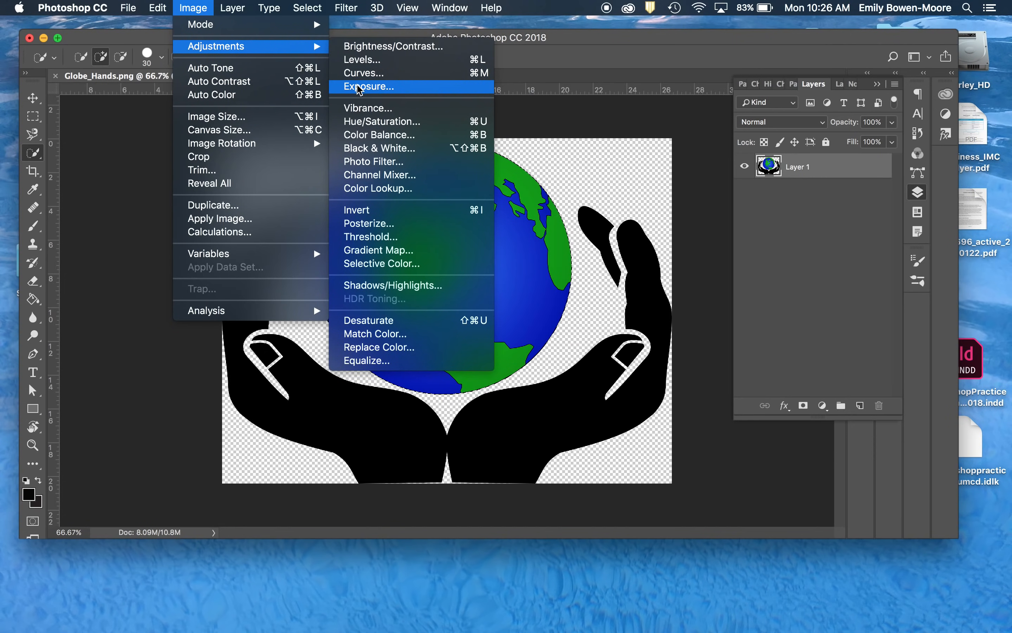
pyautogui.click(368, 47)
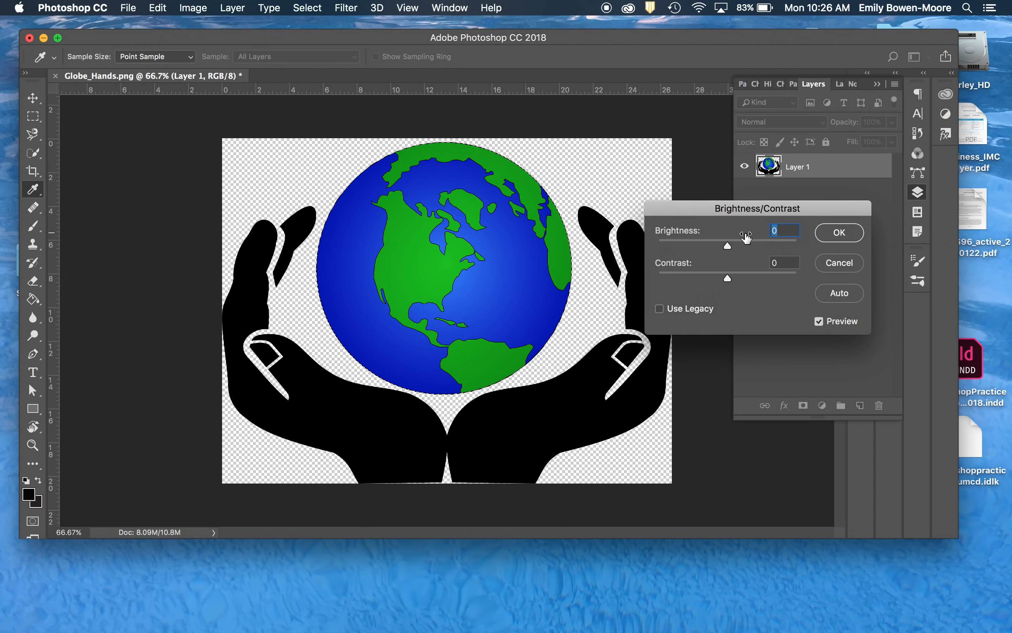
pyautogui.moveTo(728, 246)
pyautogui.mouseDown()
pyautogui.moveTo(714, 246)
pyautogui.moveTo(741, 248)
pyautogui.moveTo(729, 280)
pyautogui.moveTo(740, 284)
pyautogui.moveTo(700, 282)
pyautogui.moveTo(750, 281)
pyautogui.moveTo(730, 283)
pyautogui.moveTo(738, 250)
pyautogui.mouseUp()
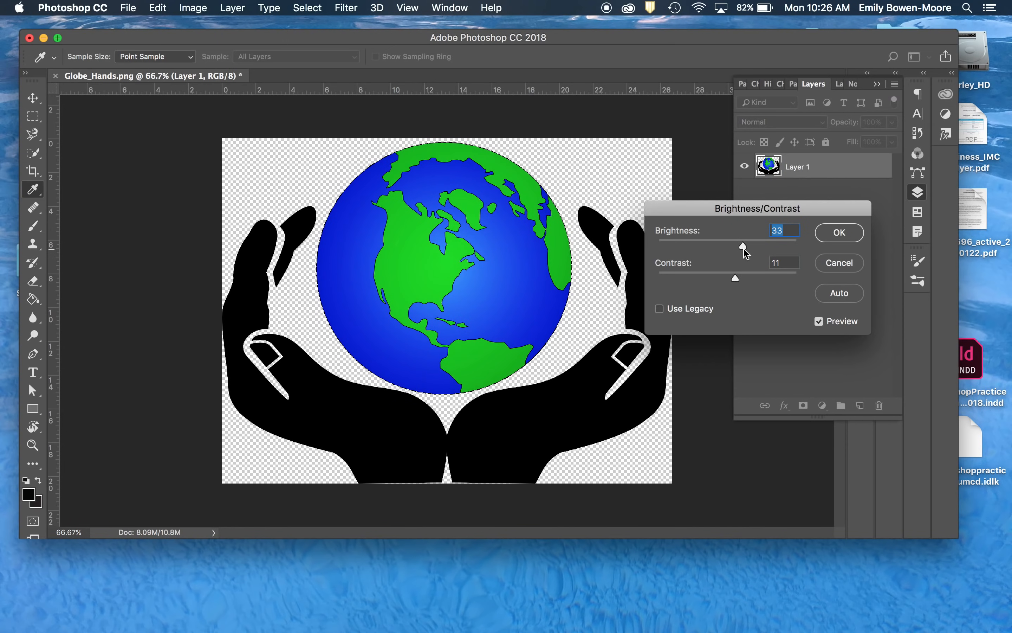
pyautogui.click(838, 237)
# - Switch to the Magic Wand and clear the selection around the globe
pyautogui.press('w')
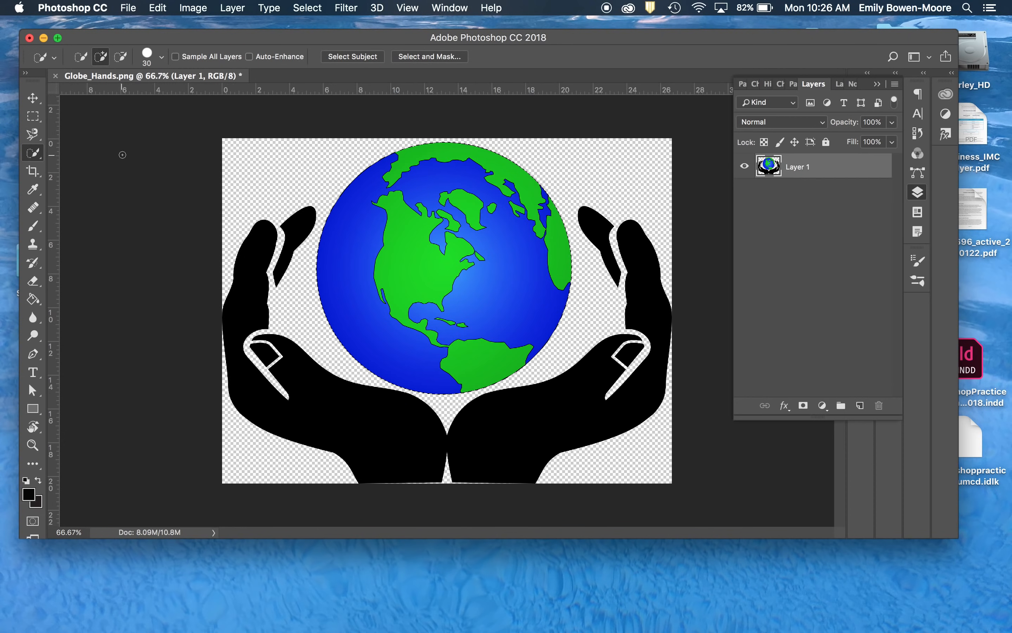
pyautogui.moveTo(37, 158); pyautogui.dragTo(70, 166)
pyautogui.click(331, 174)
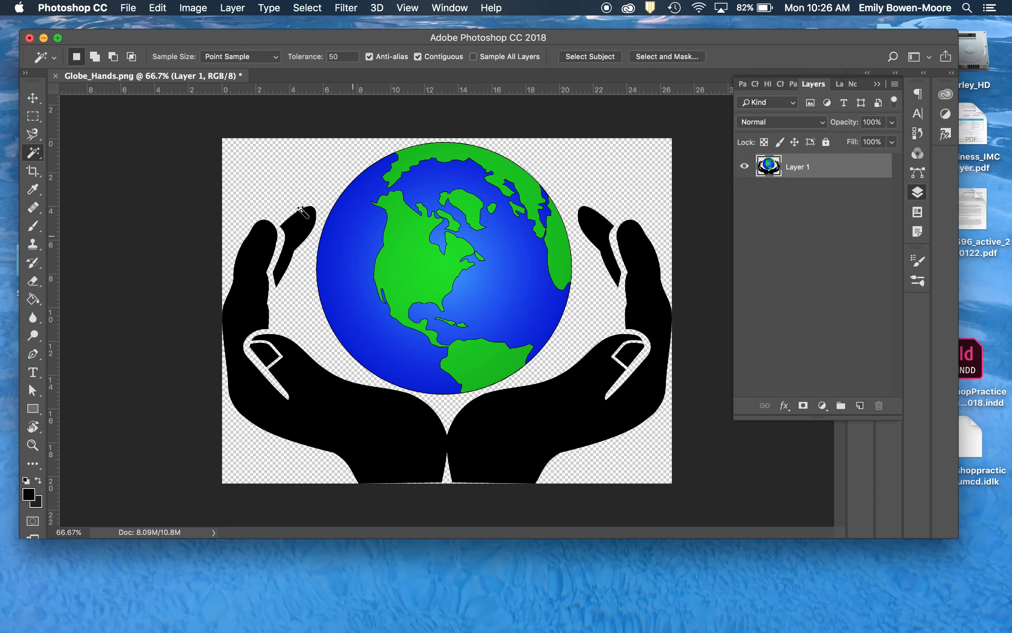
# - Convert the image's color mode to CMYK Color and accept the default profile
pyautogui.click(193, 7)
pyautogui.moveTo(192, 24)
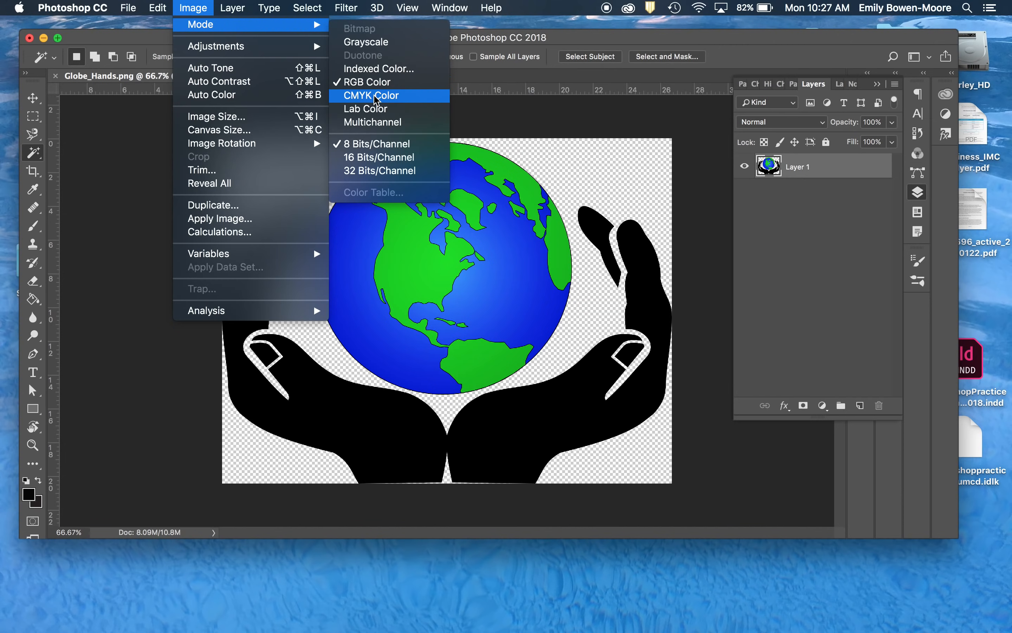
pyautogui.click(374, 100)
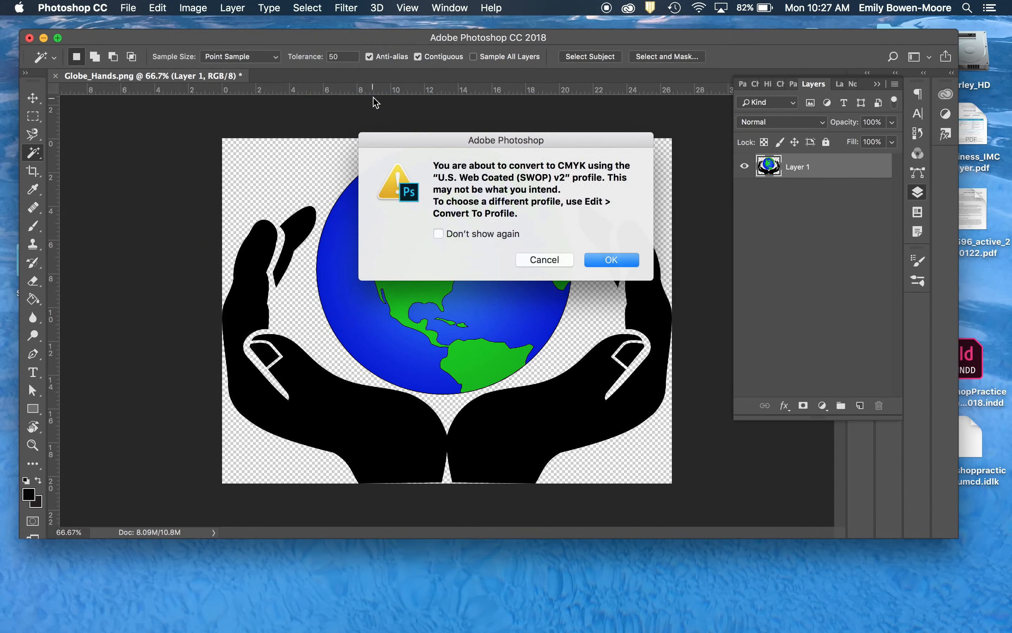
pyautogui.press('Return')
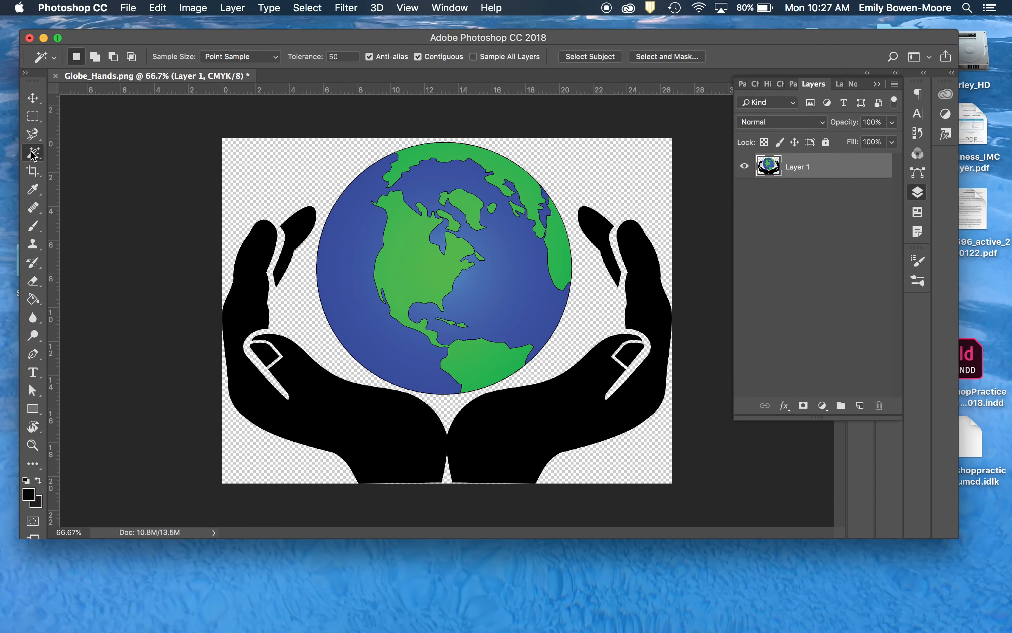
# - Select the whole globe, oceans and continents, in the CMYK image with the Quick Selection tool
pyautogui.click(32, 134)
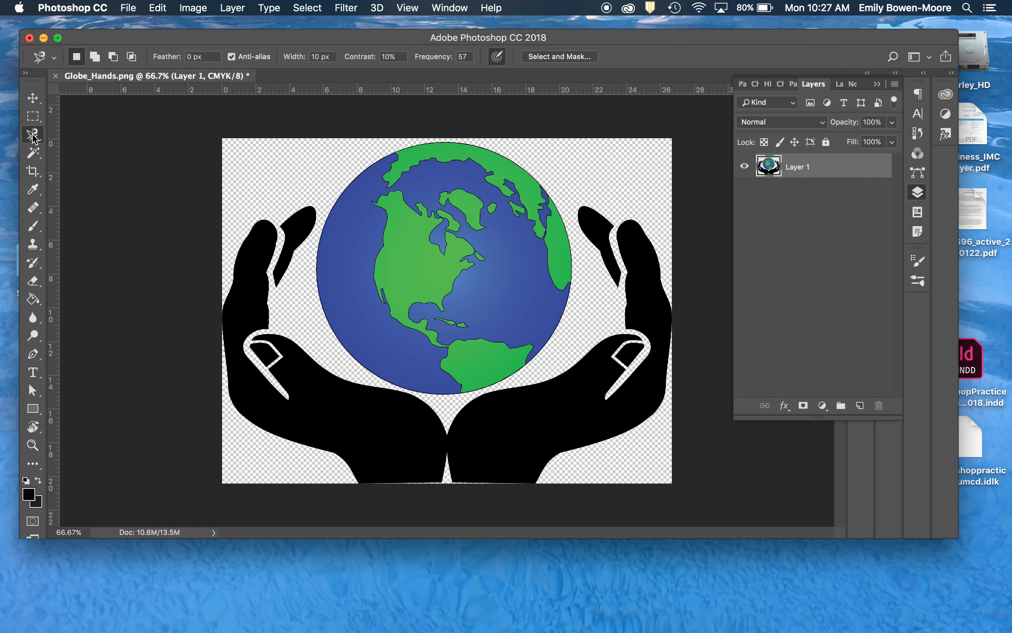
pyautogui.click(33, 154)
pyautogui.click(33, 154)
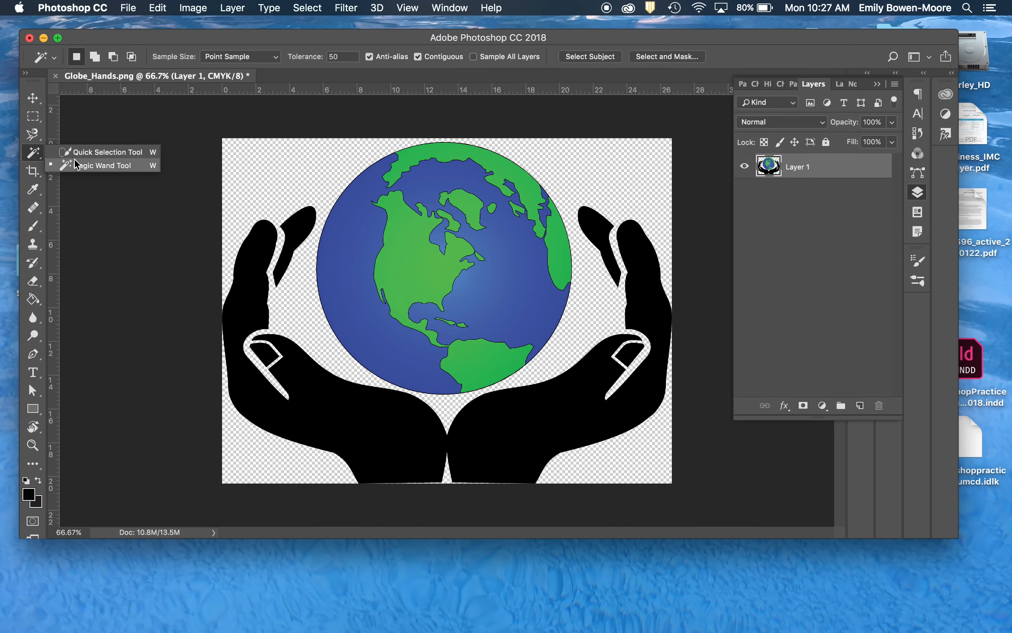
pyautogui.click(75, 152)
pyautogui.moveTo(364, 189)
pyautogui.mouseDown()
pyautogui.moveTo(395, 169)
pyautogui.moveTo(468, 173)
pyautogui.moveTo(517, 213)
pyautogui.moveTo(537, 253)
pyautogui.moveTo(518, 298)
pyautogui.moveTo(551, 253)
pyautogui.moveTo(546, 201)
pyautogui.moveTo(504, 227)
pyautogui.moveTo(413, 210)
pyautogui.mouseUp()
pyautogui.click(461, 351)
pyautogui.click(449, 219)
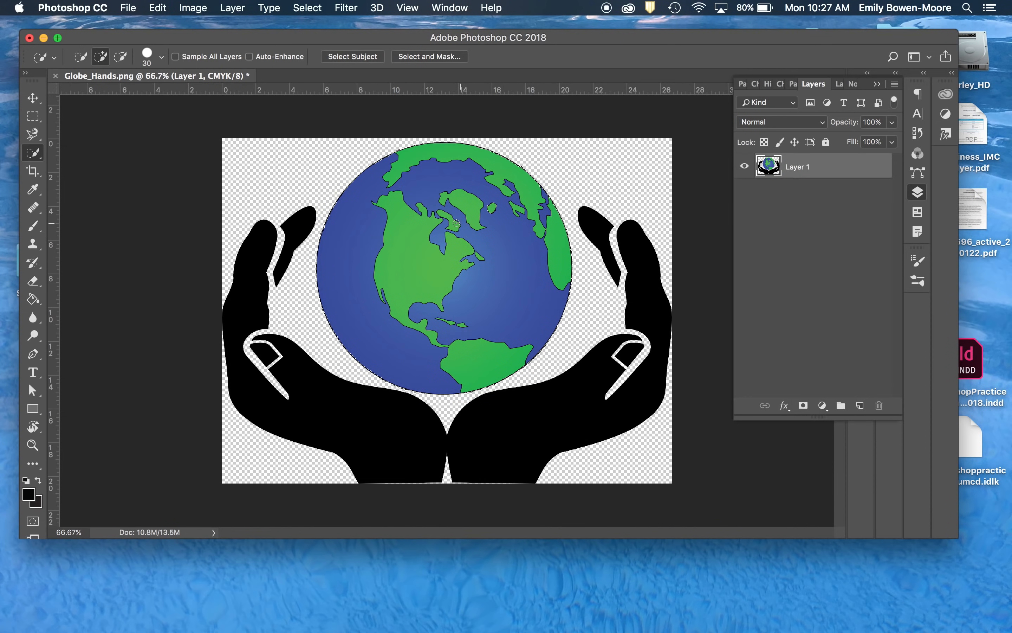
# - Increase the brightness of the selected globe with Brightness/Contrast to compensate for the duller CMYK colors
pyautogui.click(193, 8)
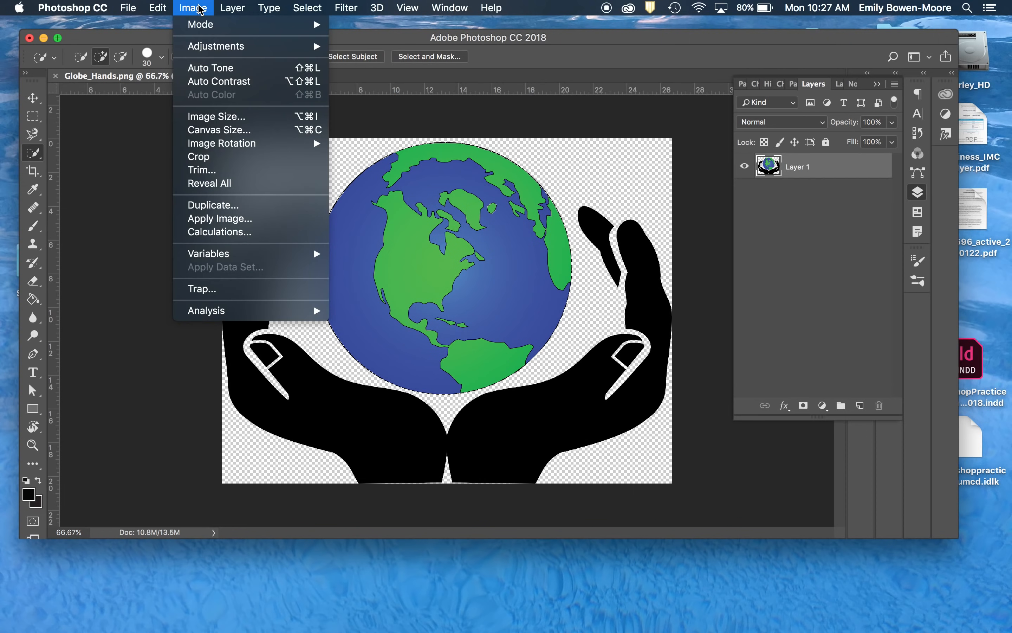
pyautogui.moveTo(209, 48)
pyautogui.click(376, 46)
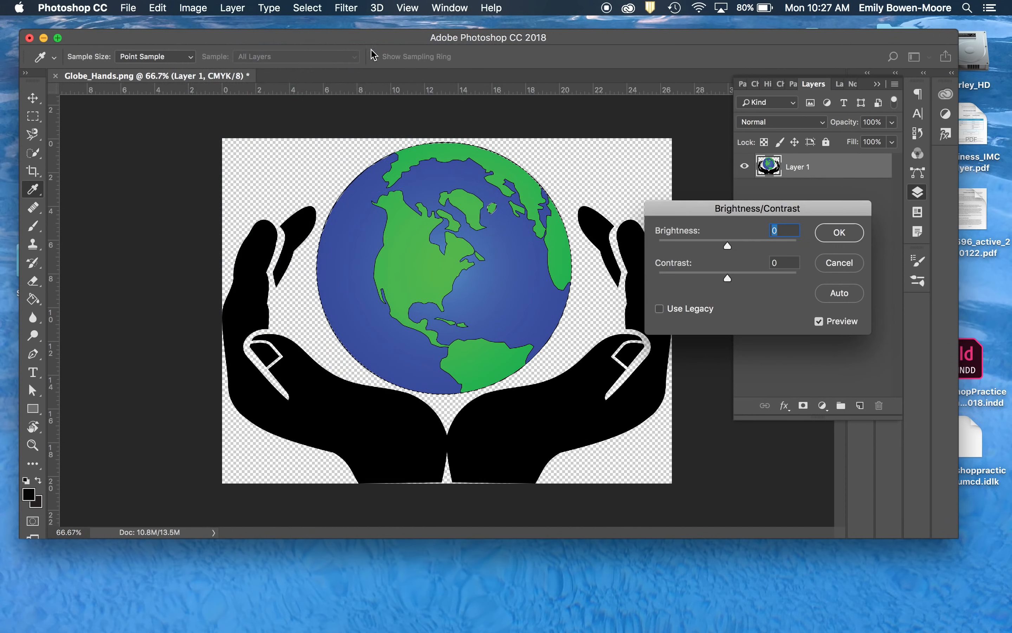
pyautogui.moveTo(730, 246); pyautogui.dragTo(763, 251)
pyautogui.click(832, 235)
# - Clear the globe selection with the Magic Wand
pyautogui.press('w')
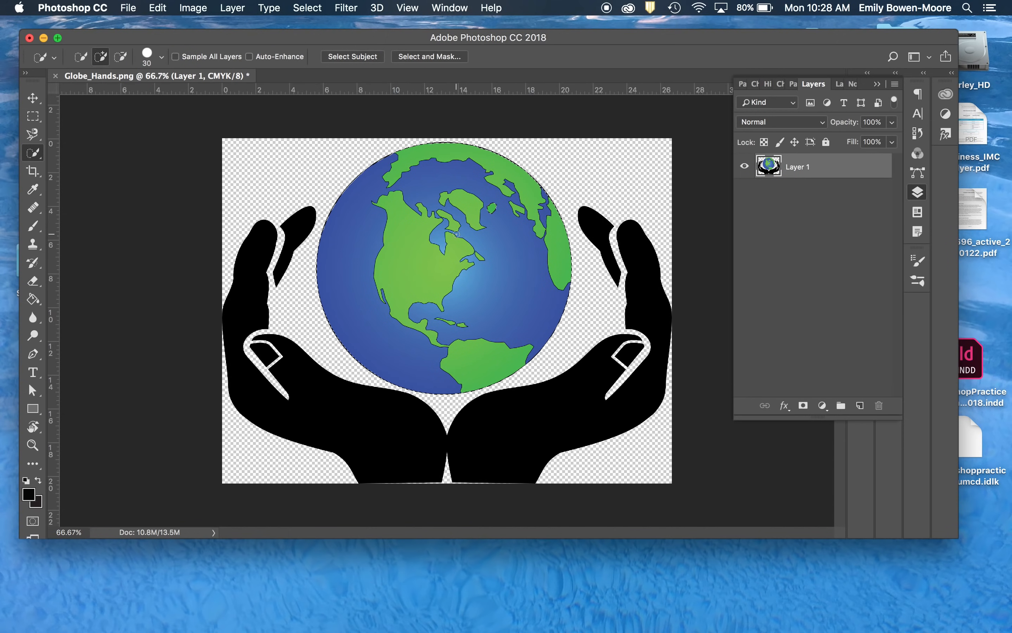
pyautogui.click(35, 158)
pyautogui.click(71, 165)
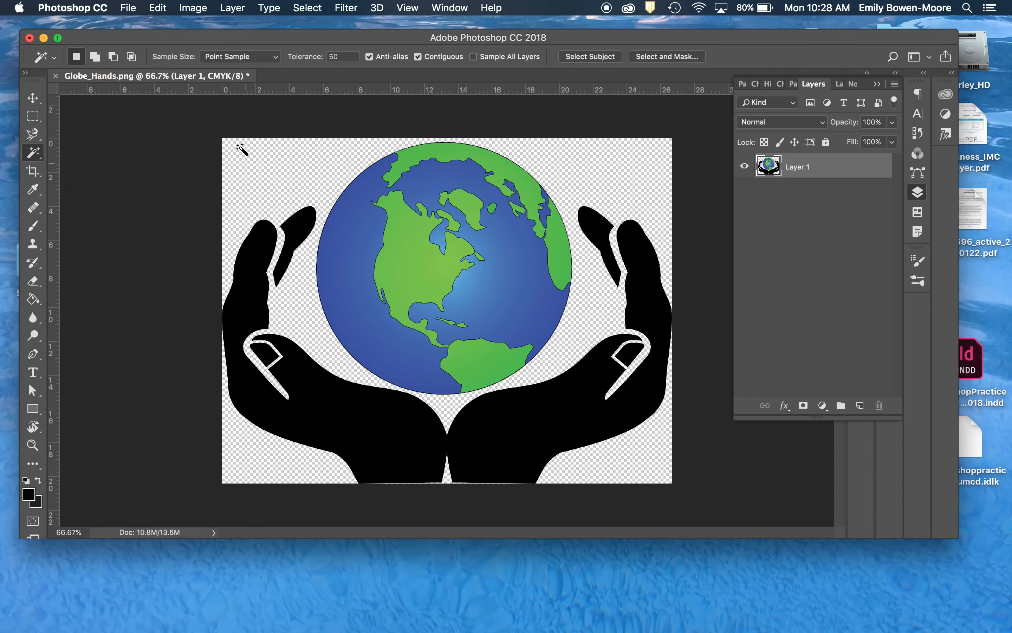
# - Open the Image Size settings for the globe-and-hands image
pyautogui.click(191, 7)
pyautogui.click(190, 7)
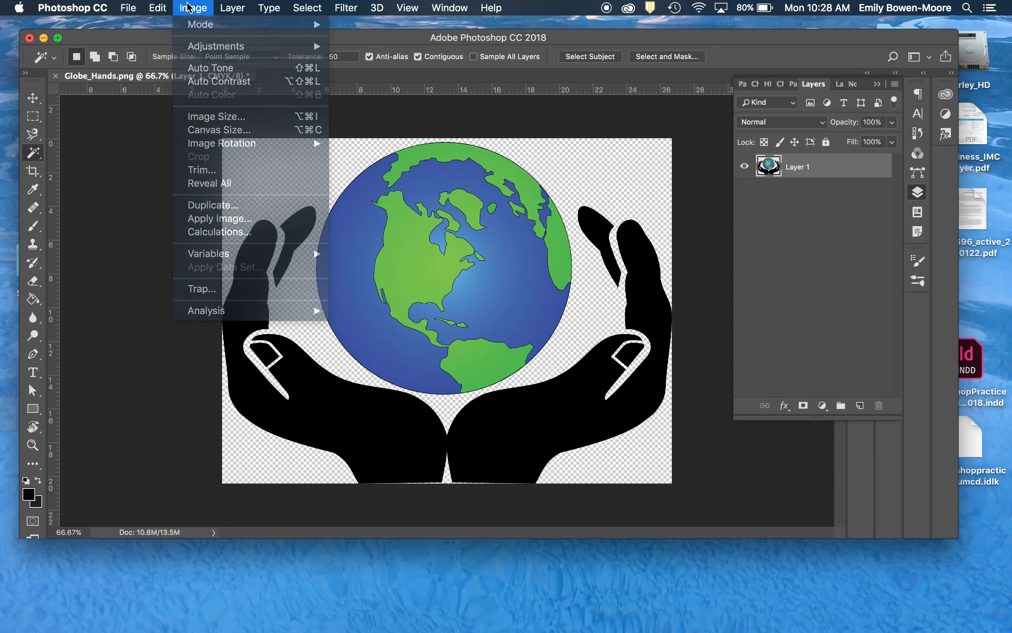
pyautogui.click(190, 8)
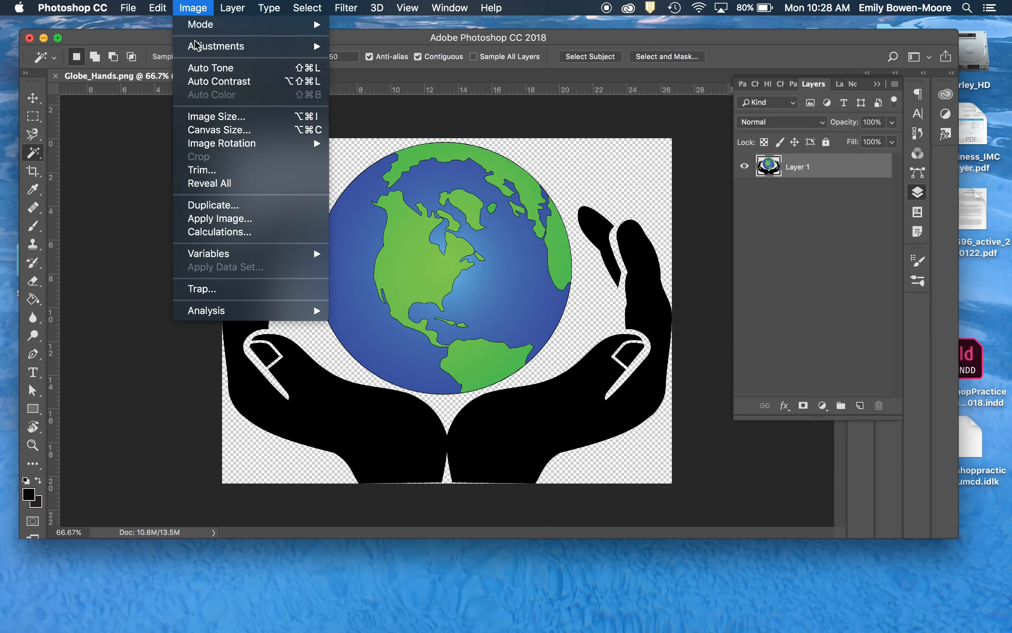
pyautogui.click(212, 120)
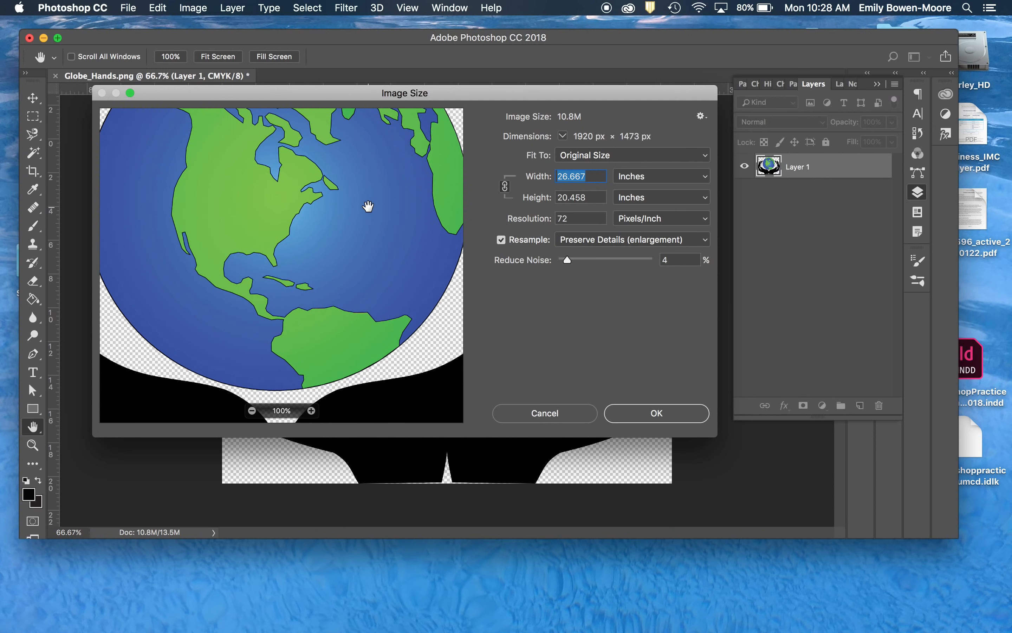
# - Try a resolution of 300 pixels/inch and a width of 11 inches, and restore the original image size
pyautogui.doubleClick(574, 218)
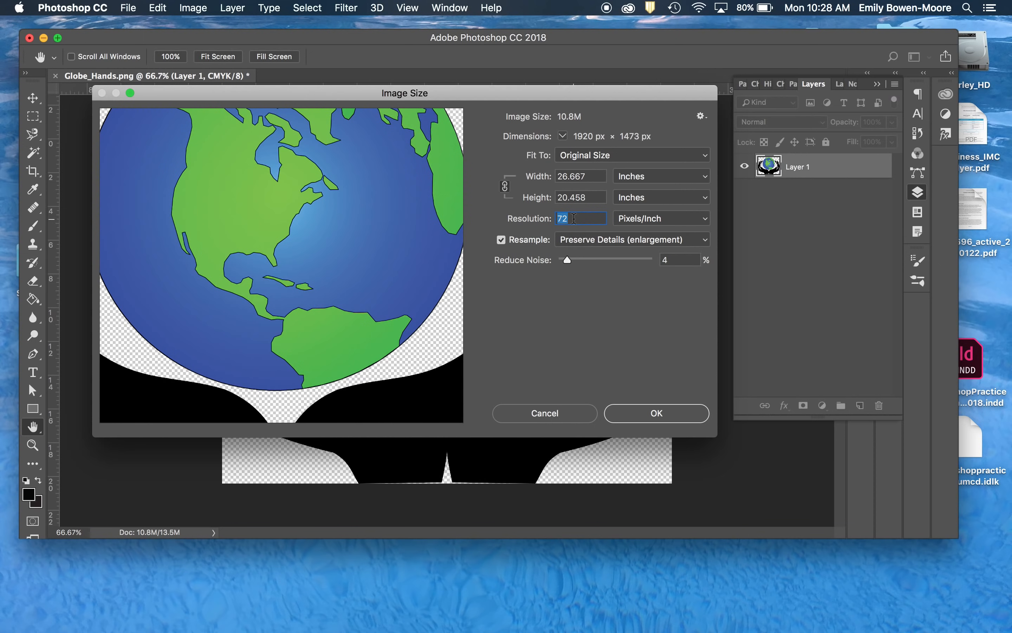
pyautogui.write('300')
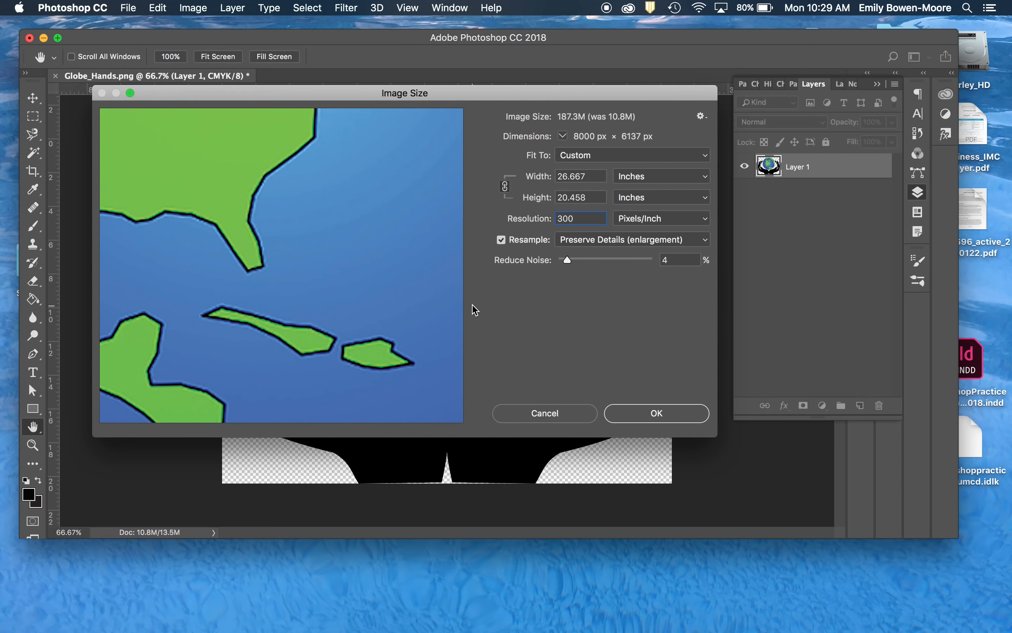
pyautogui.moveTo(413, 346)
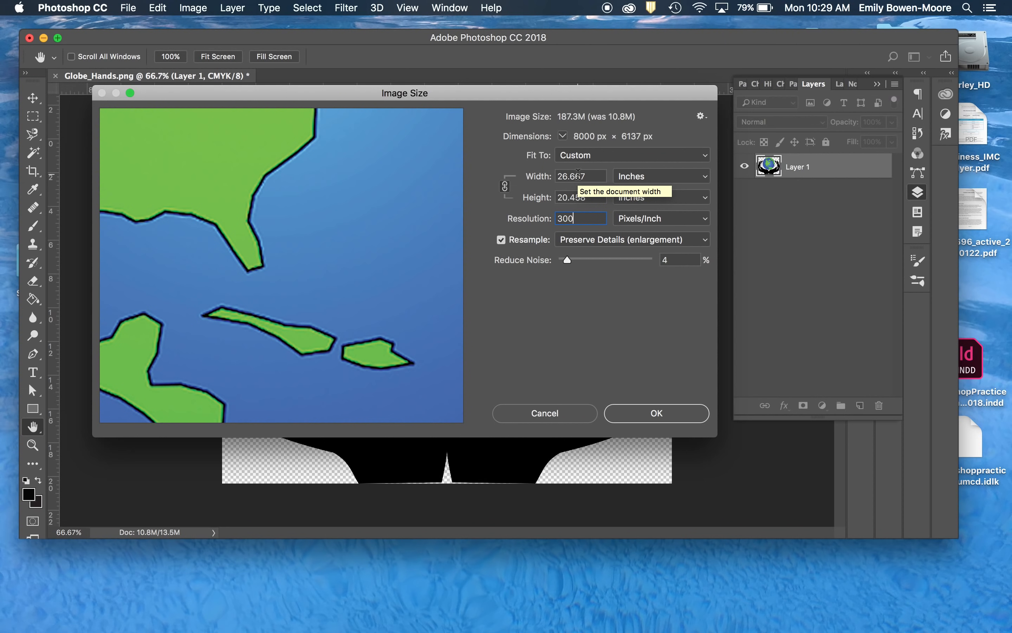
pyautogui.doubleClick(578, 176)
pyautogui.write('11')
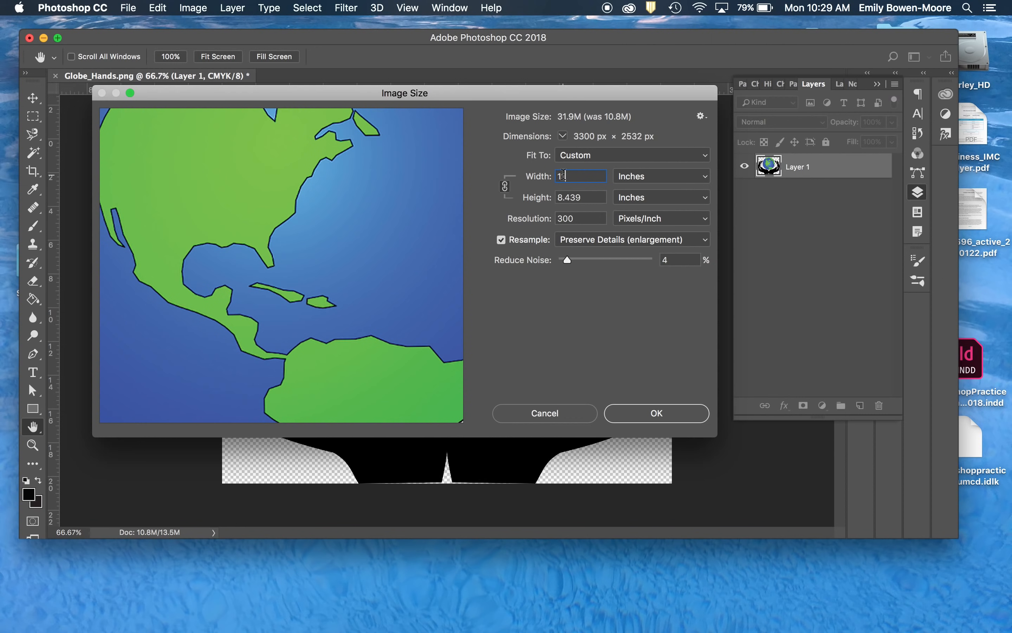
pyautogui.click(506, 187)
pyautogui.click(505, 186)
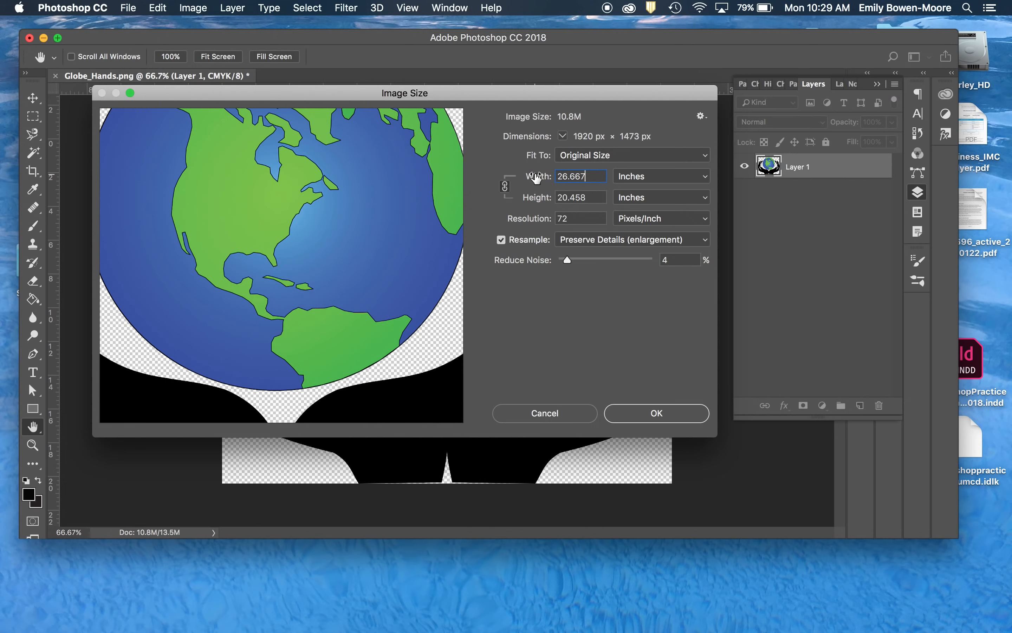
# - Try widths of 11 inches linked and 18 inches with the width-height link off, and restore the original linked dimensions
pyautogui.doubleClick(571, 175)
pyautogui.write('11')
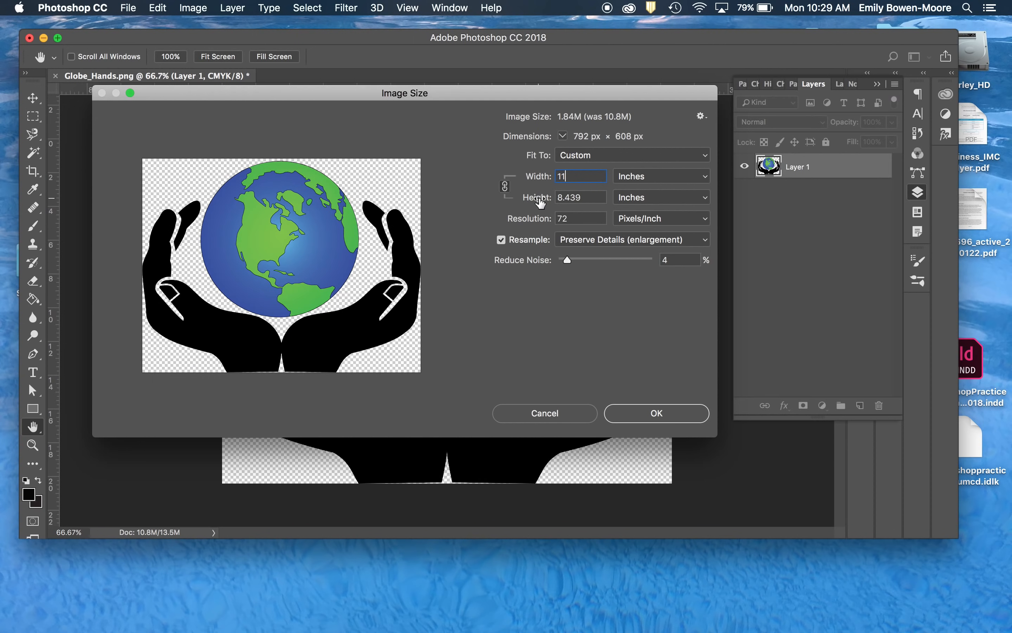
pyautogui.click(505, 186)
pyautogui.doubleClick(576, 176)
pyautogui.write('12')
pyautogui.press('BackSpace')
pyautogui.write('8')
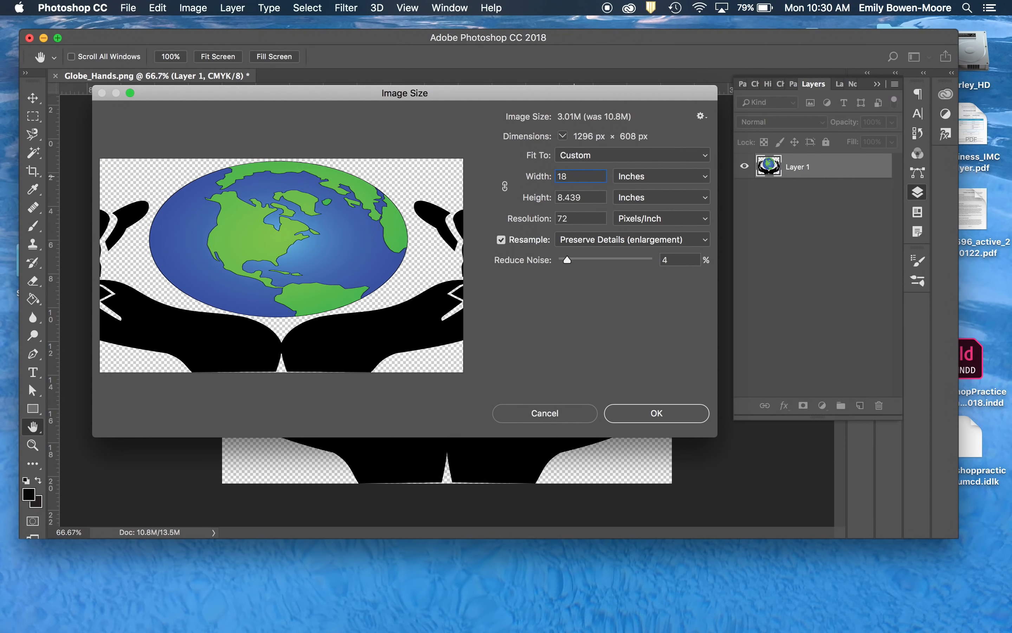
pyautogui.moveTo(395, 241)
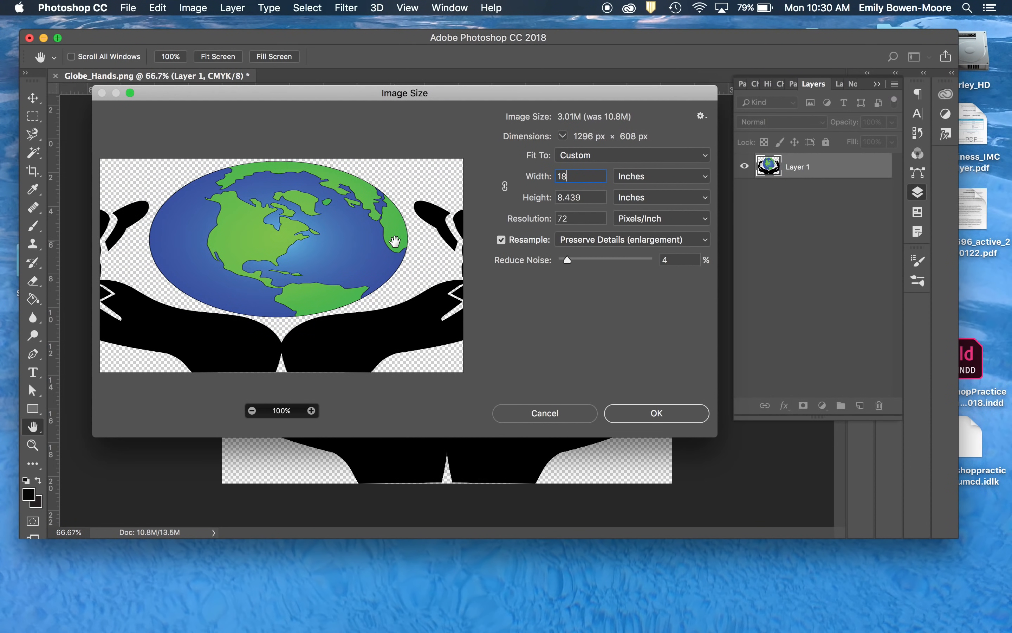
pyautogui.click(504, 186)
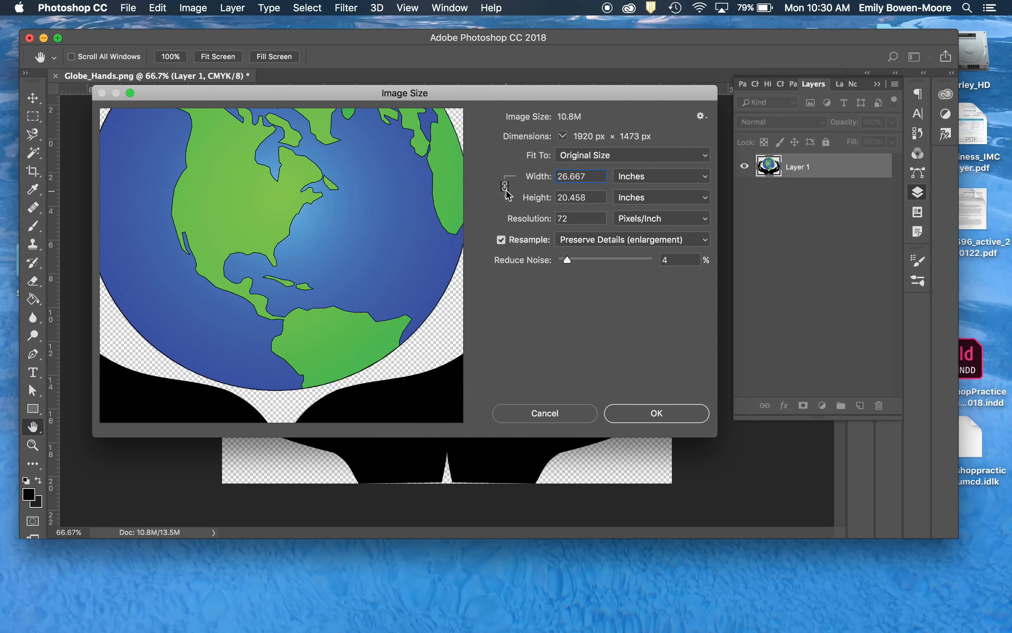
# - Resize the image to 11 inches wide at 300 pixels/inch, keeping its proportions and resampling on
pyautogui.doubleClick(582, 176)
pyautogui.write('11')
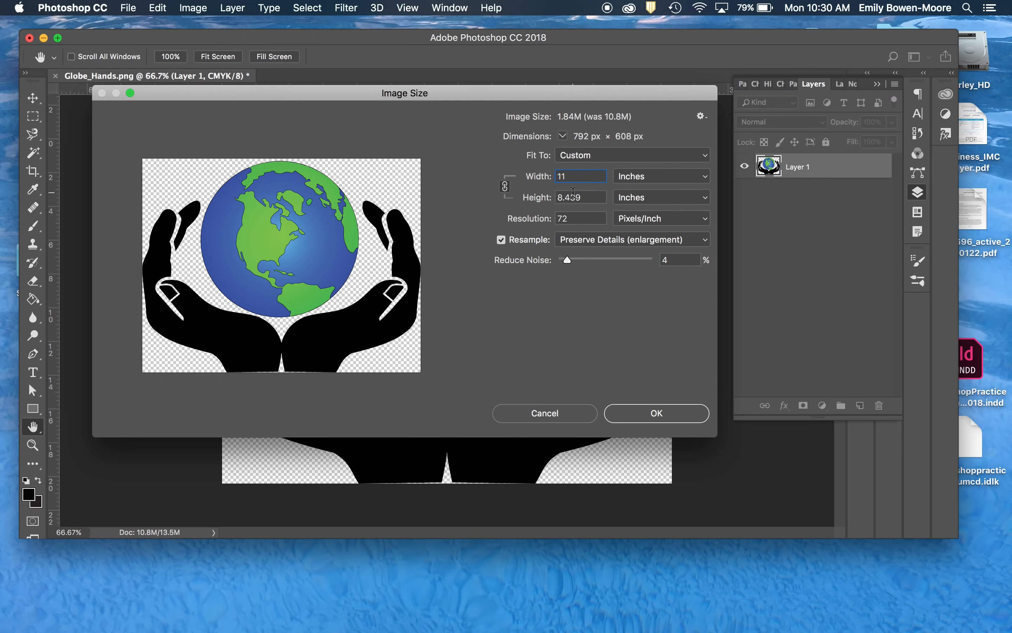
pyautogui.doubleClick(576, 218)
pyautogui.write('300')
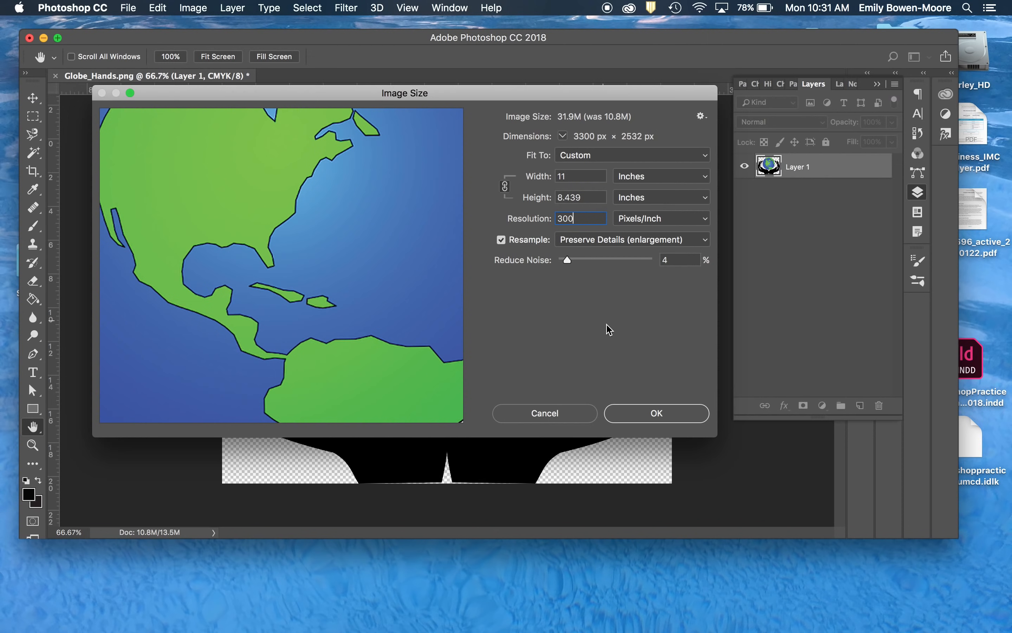
pyautogui.click(655, 413)
# - Switch to the Move tool and deselect Layer 1
pyautogui.press('w')
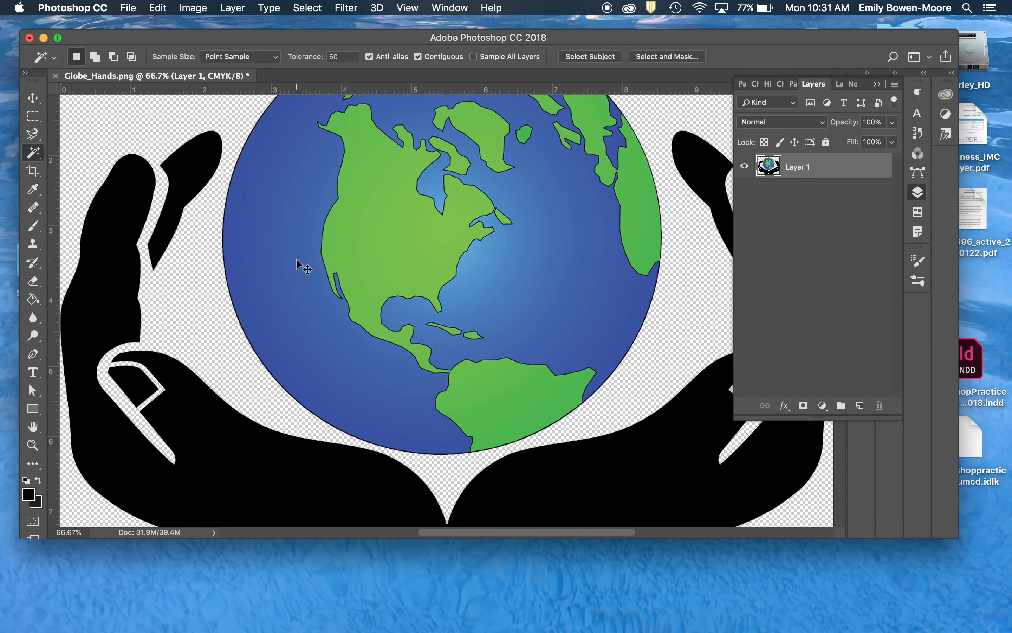
pyautogui.press('super+minus')
pyautogui.press('super+minus')
pyautogui.press('super+equal')
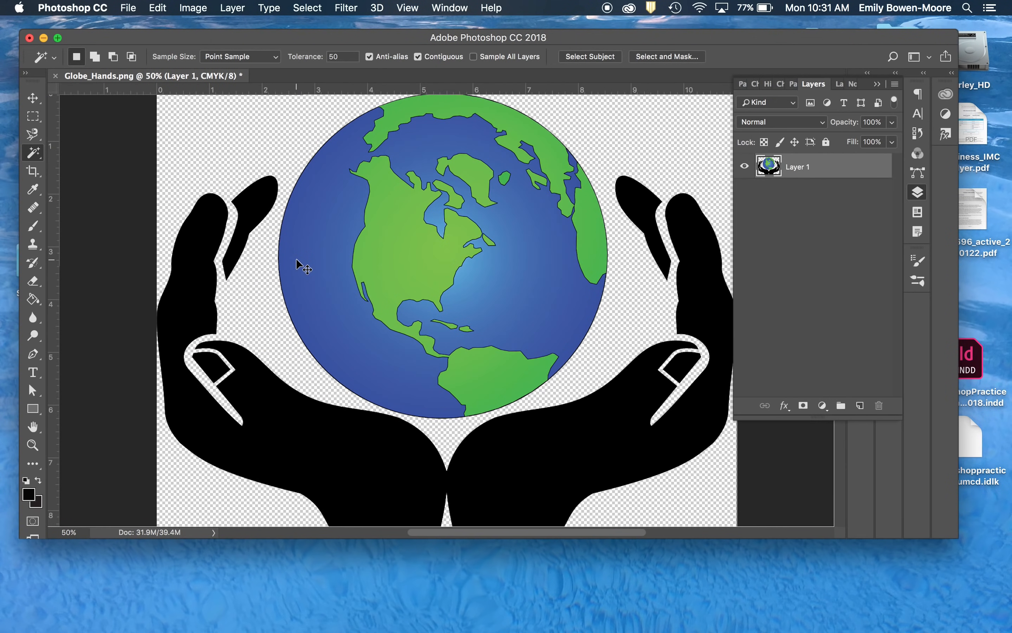
pyautogui.press('super+minus')
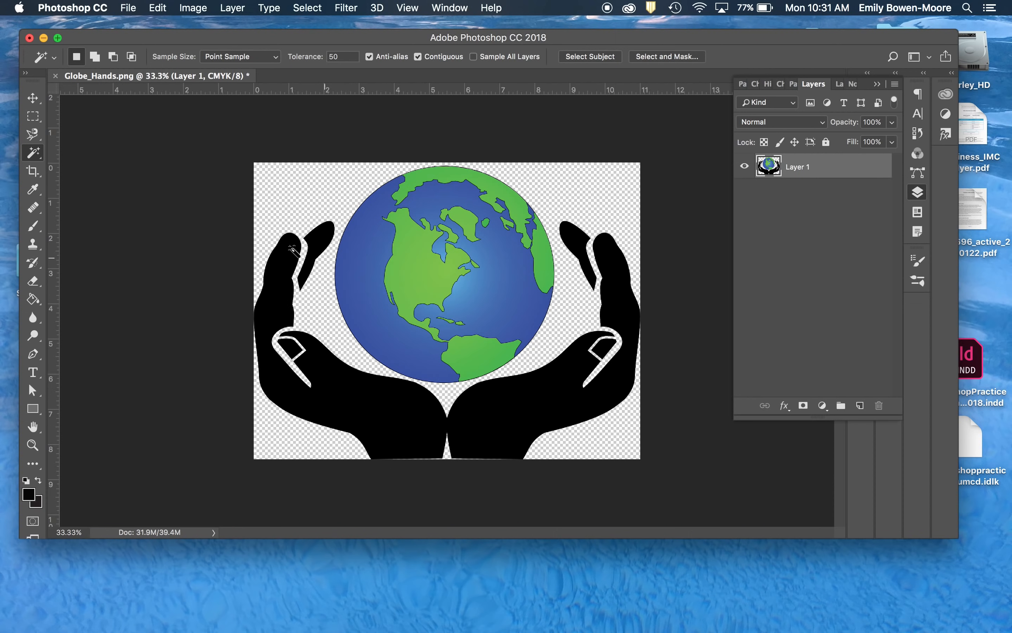
pyautogui.click(34, 100)
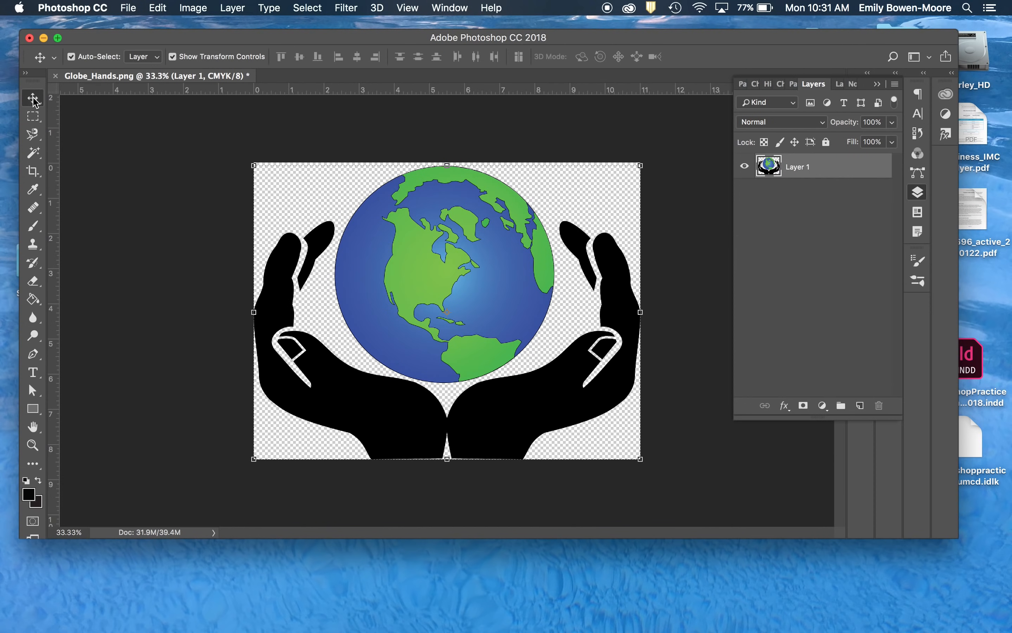
pyautogui.click(236, 147)
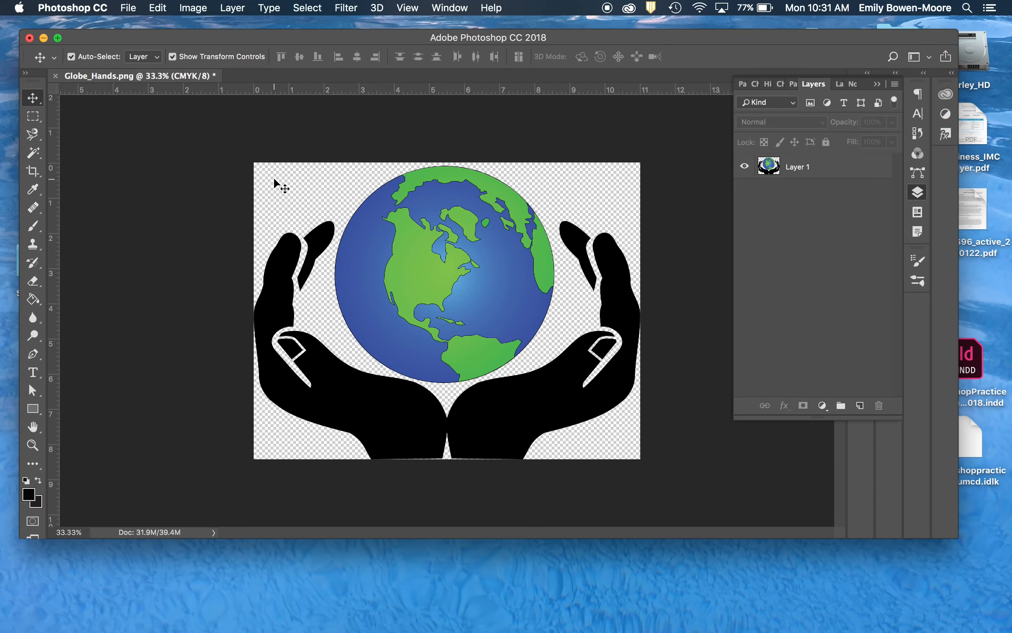
# - Start saving the image under a new name made of the designer's last name plus "_GlobeHands", in TIFF format with layers
pyautogui.click(129, 9)
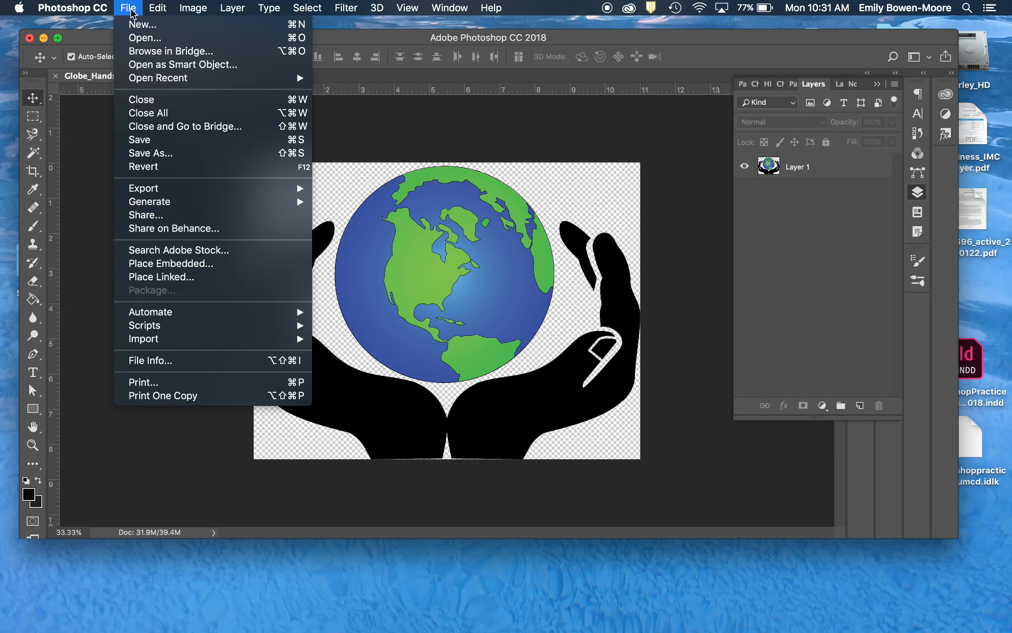
pyautogui.click(160, 154)
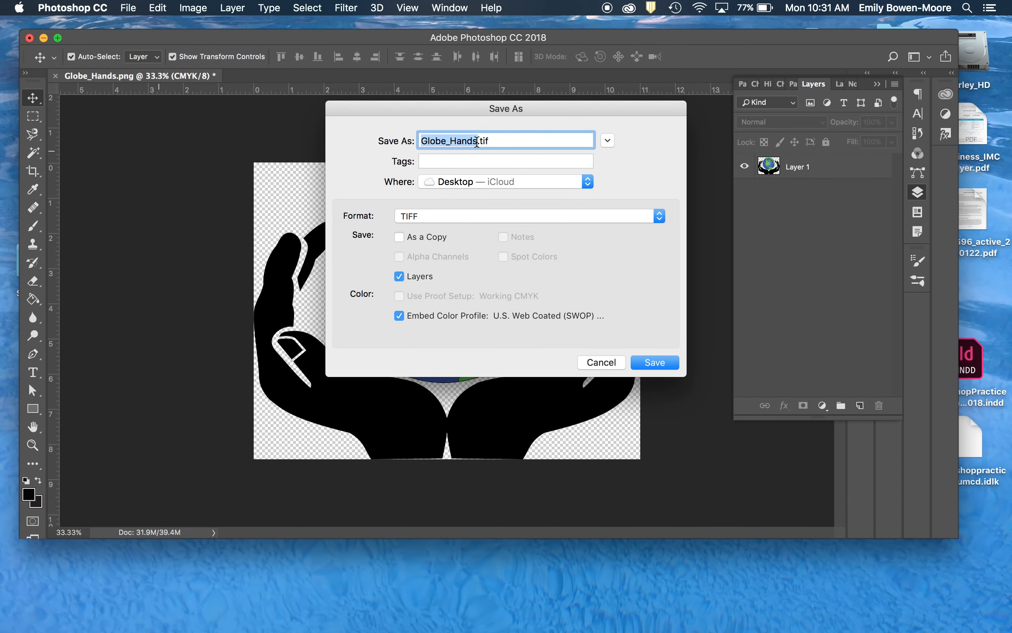
pyautogui.write('Moore_')
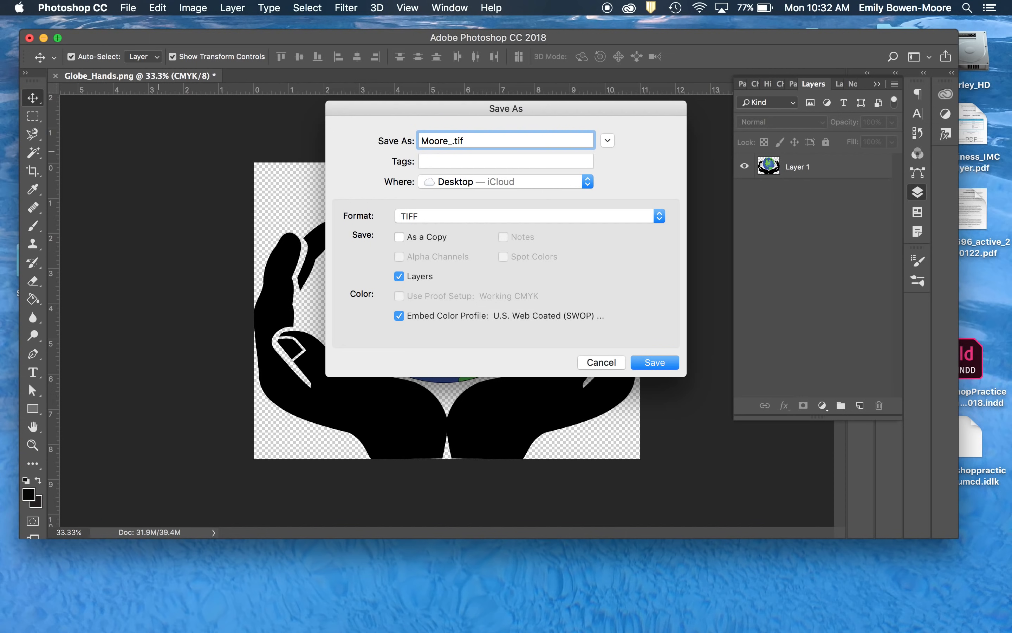
pyautogui.write('GlobeHn')
pyautogui.press('BackSpace')
pyautogui.write('ands')
pyautogui.click(456, 215)
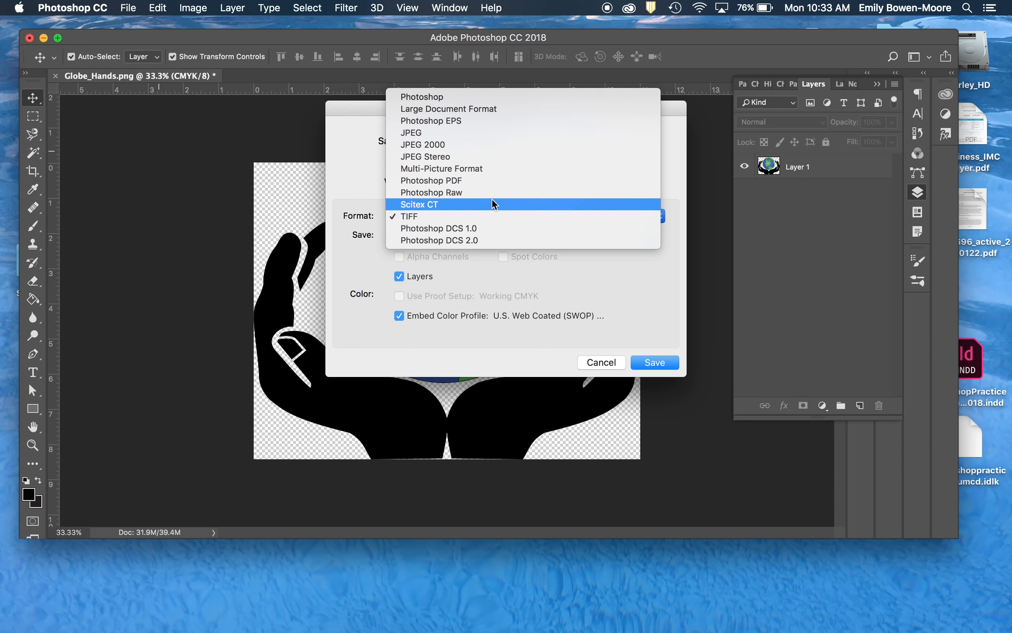
pyautogui.click(409, 215)
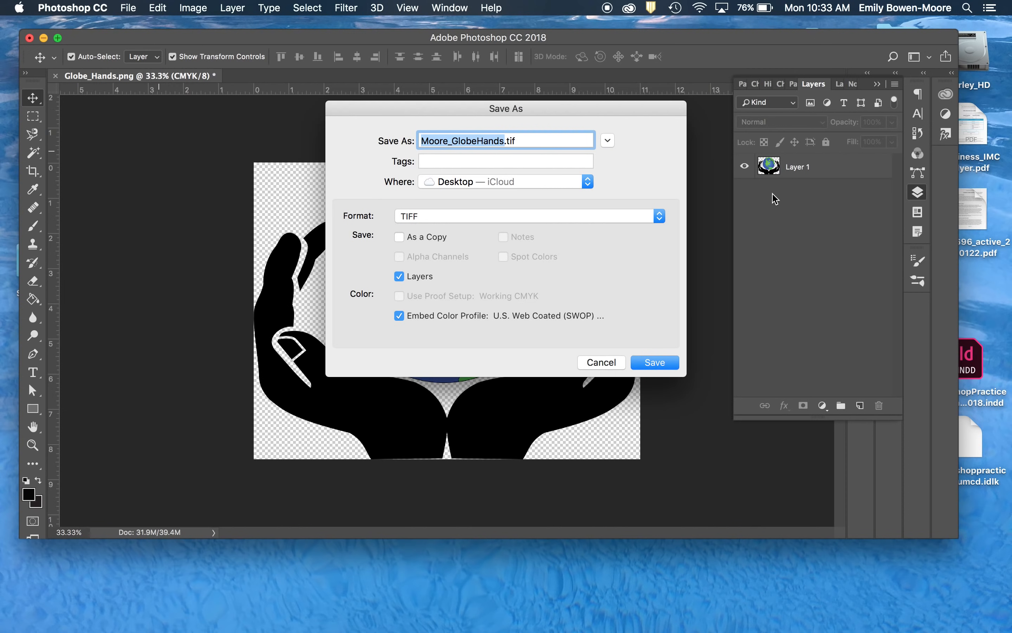
# - Save the TIFF with no image compression, transparency kept, Macintosh byte order and RLE layer compression, including the layers
pyautogui.click(655, 362)
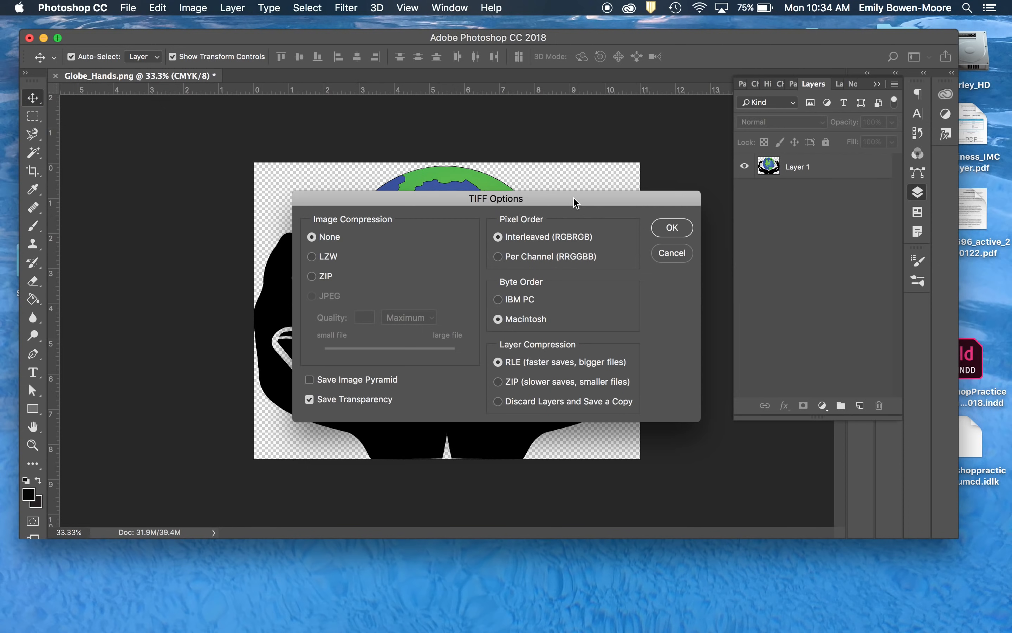
pyautogui.click(673, 228)
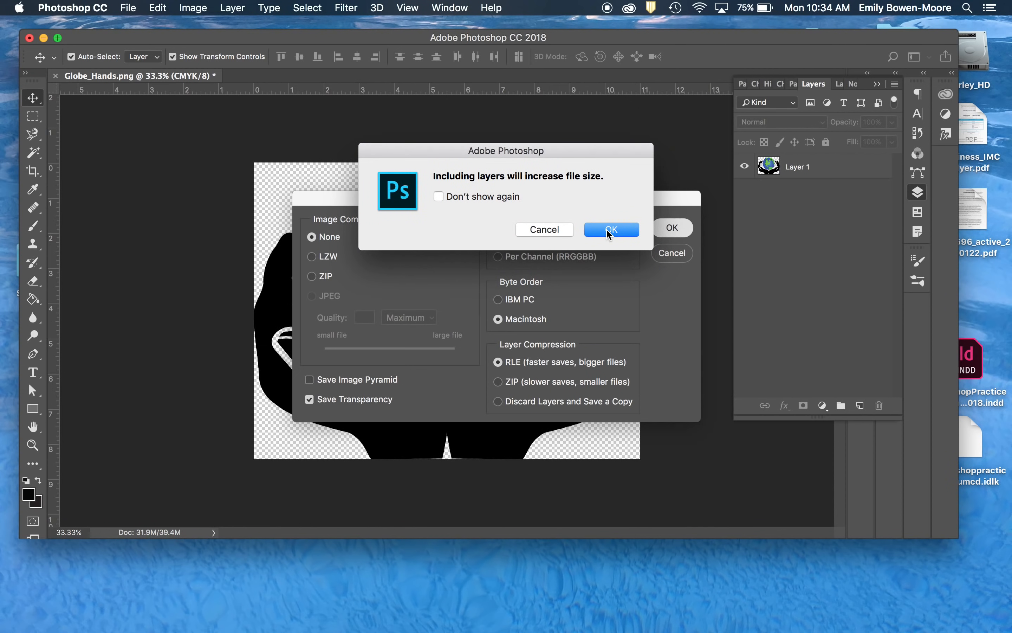
pyautogui.click(609, 233)
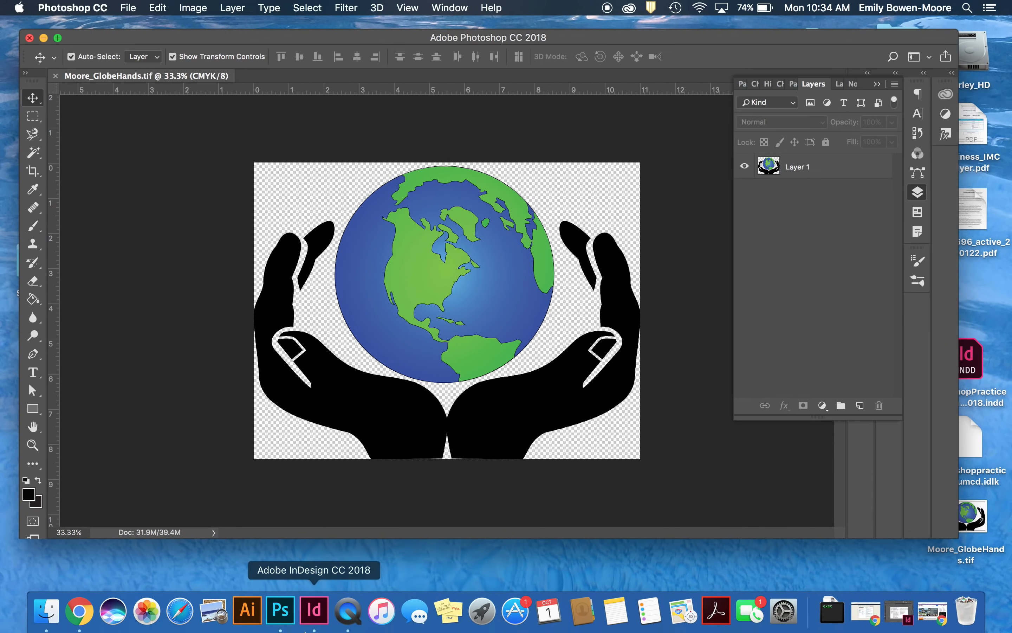
# - Switch to InDesign and start a new print document from the Tabloid preset
pyautogui.click(333, 611)
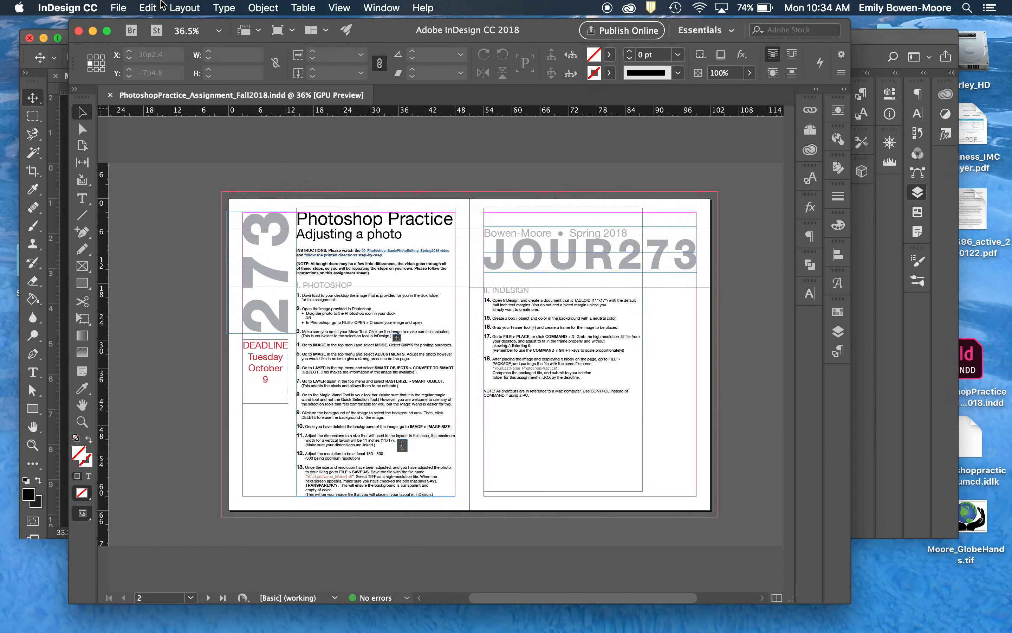
pyautogui.click(115, 7)
pyautogui.moveTo(251, 25)
pyautogui.click(299, 29)
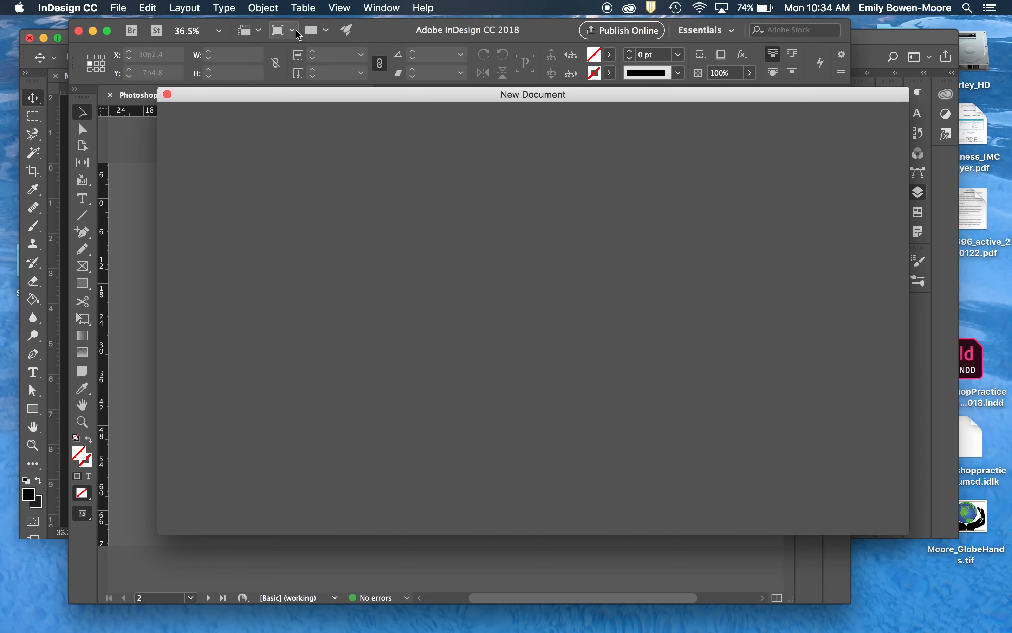
pyautogui.moveTo(569, 96); pyautogui.dragTo(512, 101)
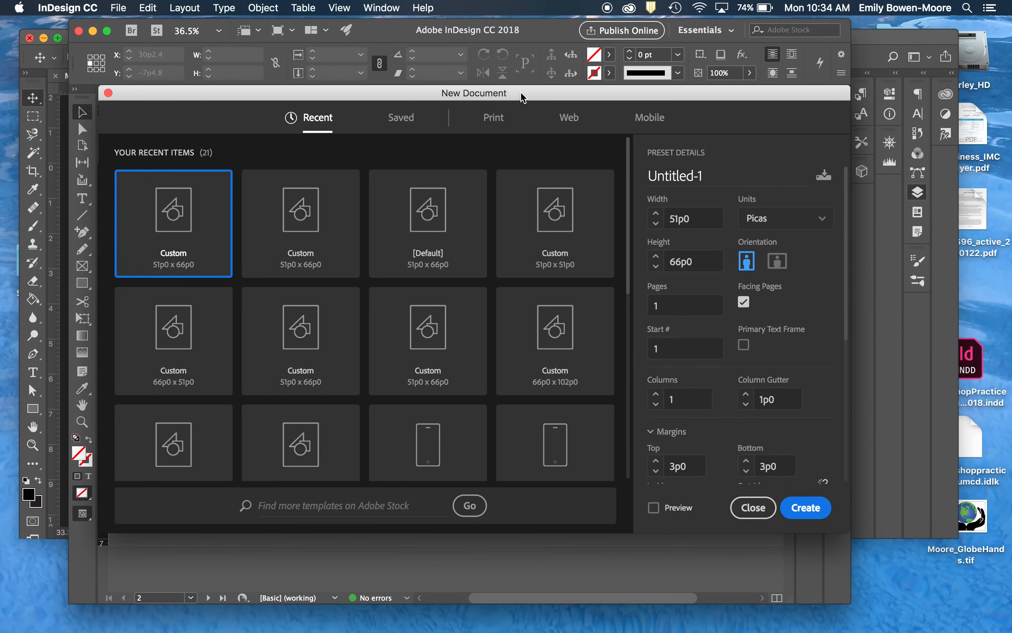
pyautogui.click(497, 118)
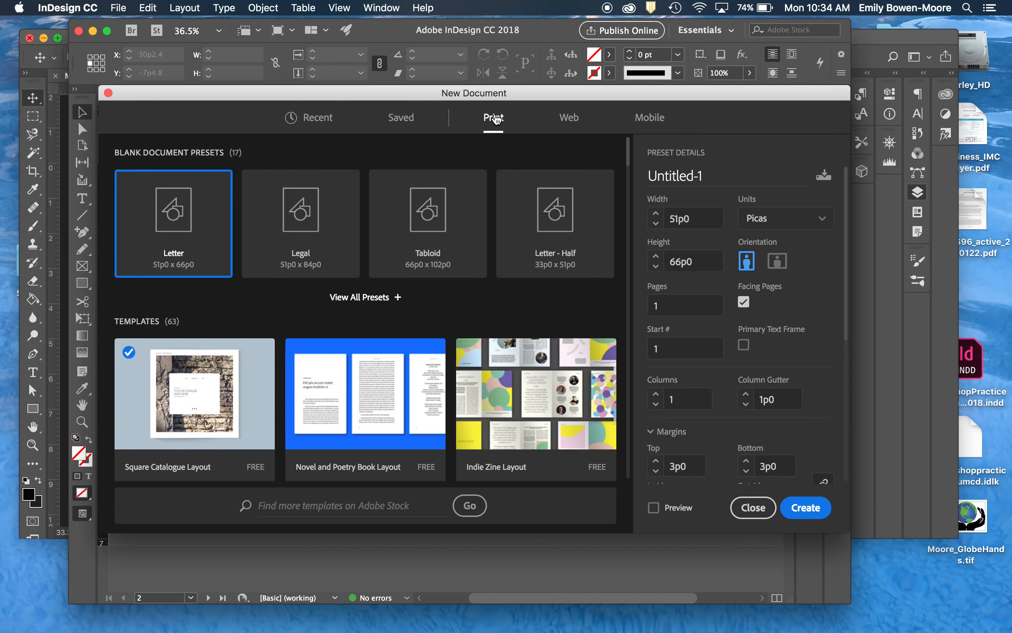
pyautogui.click(429, 252)
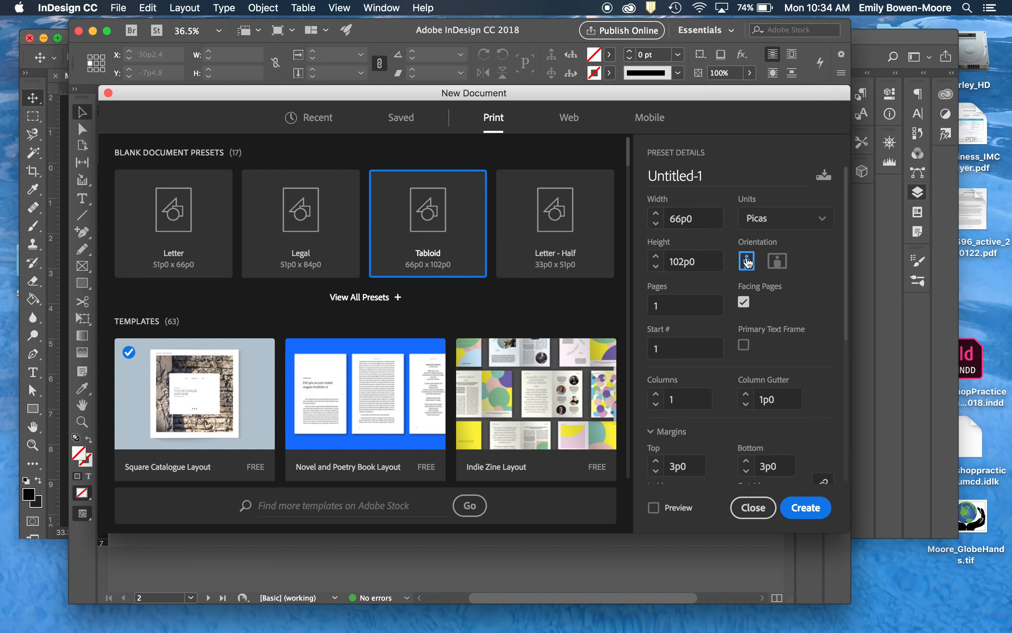
# - Set a bleed of 1p6 linked on all sides and create the document
pyautogui.scroll(-5, 678, 447)
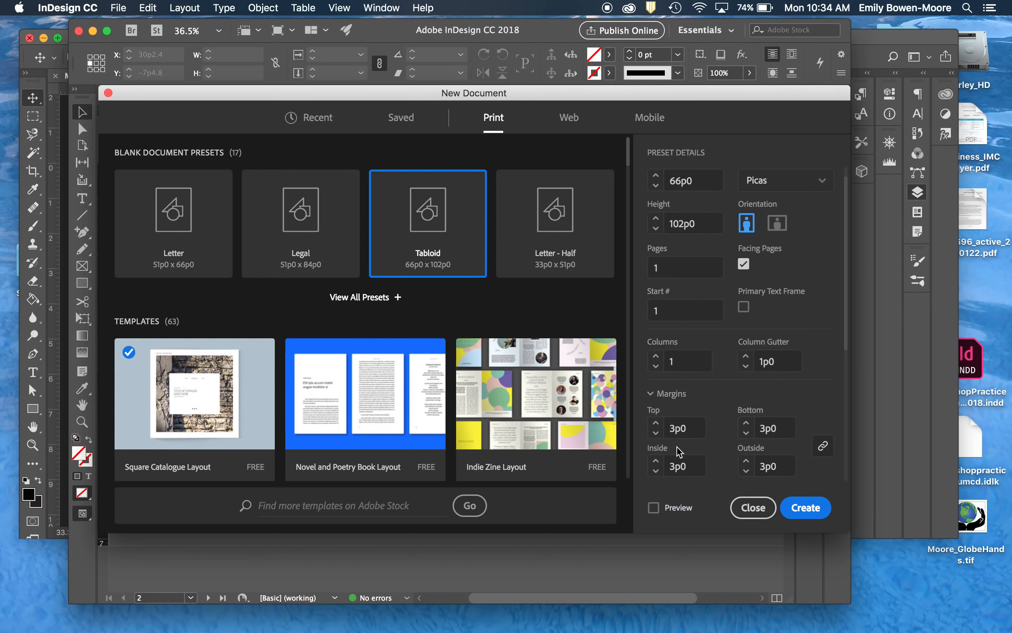
pyautogui.scroll(-2, 679, 451)
pyautogui.click(681, 334)
pyautogui.write('1')
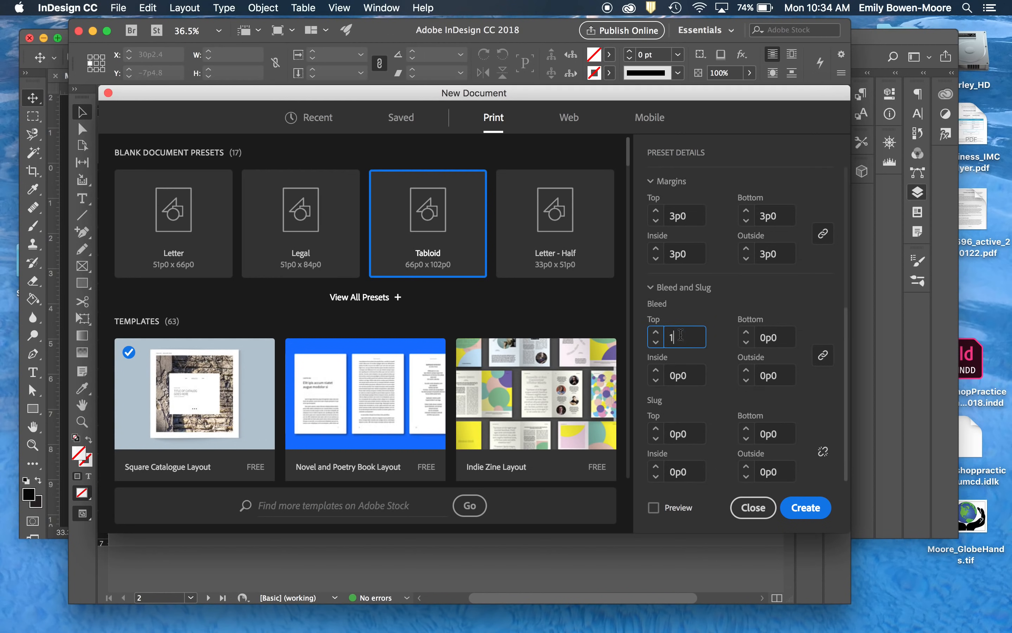
pyautogui.write('p6')
pyautogui.click(823, 355)
pyautogui.click(803, 507)
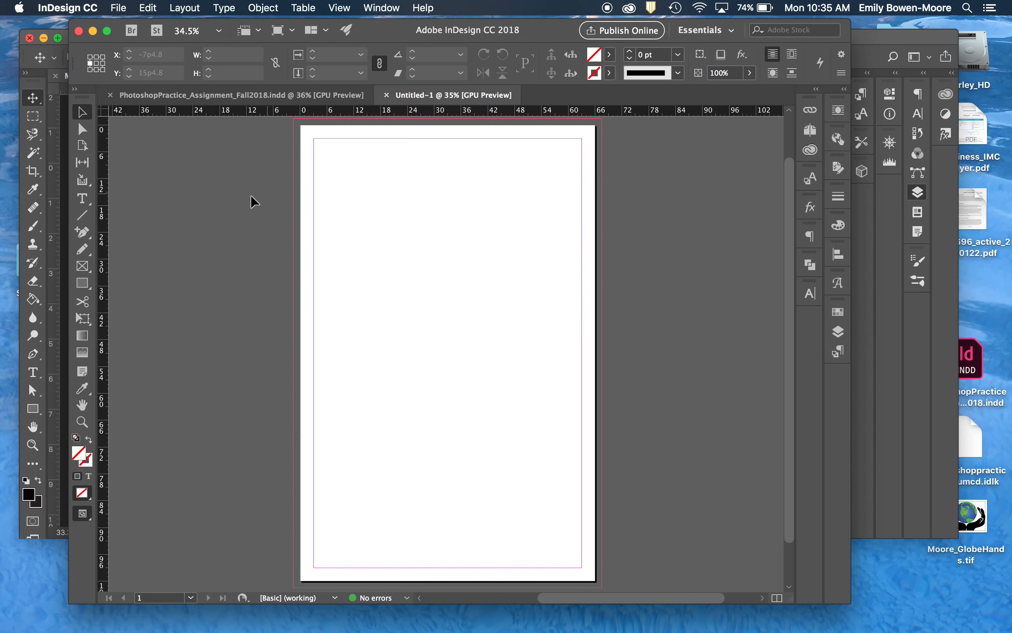
# - Draw a 69p0 by 105p0 rectangle covering the page out to the bleed and fill it with Black at 36% tint
pyautogui.click(83, 284)
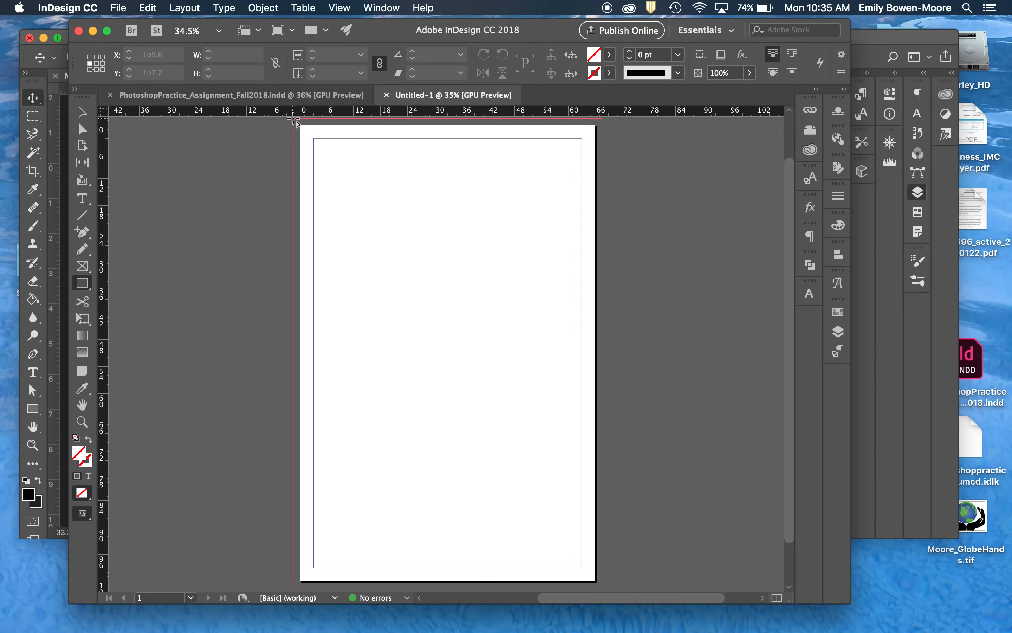
pyautogui.moveTo(295, 121); pyautogui.dragTo(603, 587)
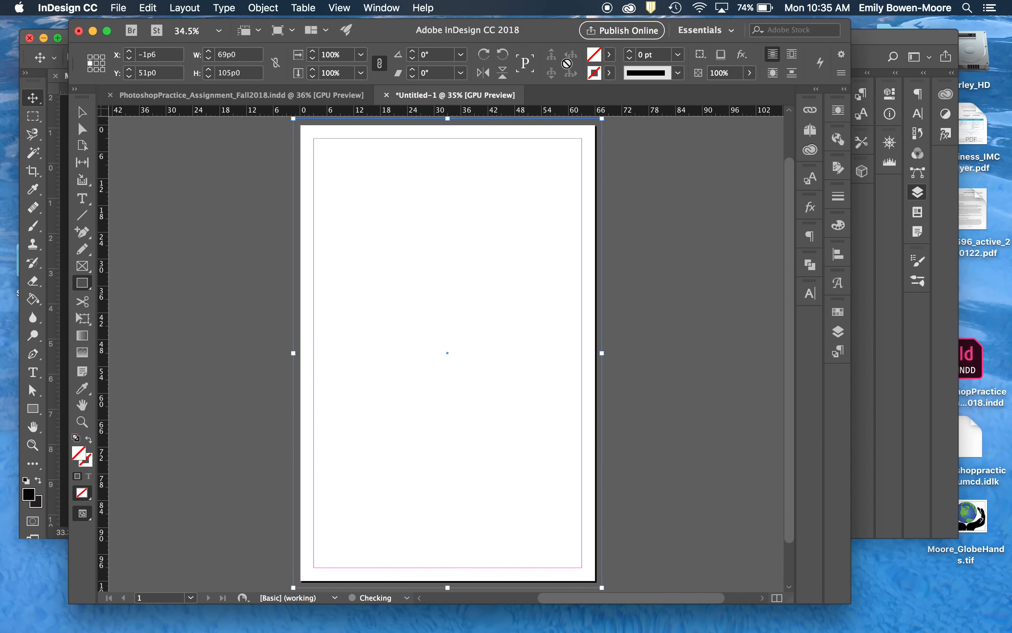
pyautogui.click(611, 58)
pyautogui.click(496, 143)
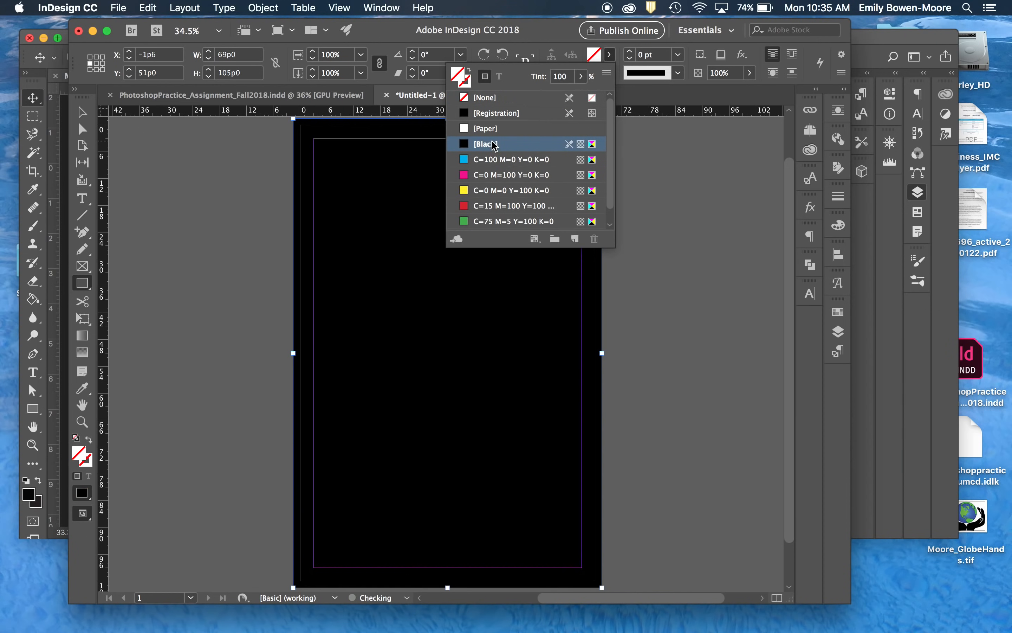
pyautogui.click(581, 77)
pyautogui.moveTo(578, 97); pyautogui.dragTo(535, 103)
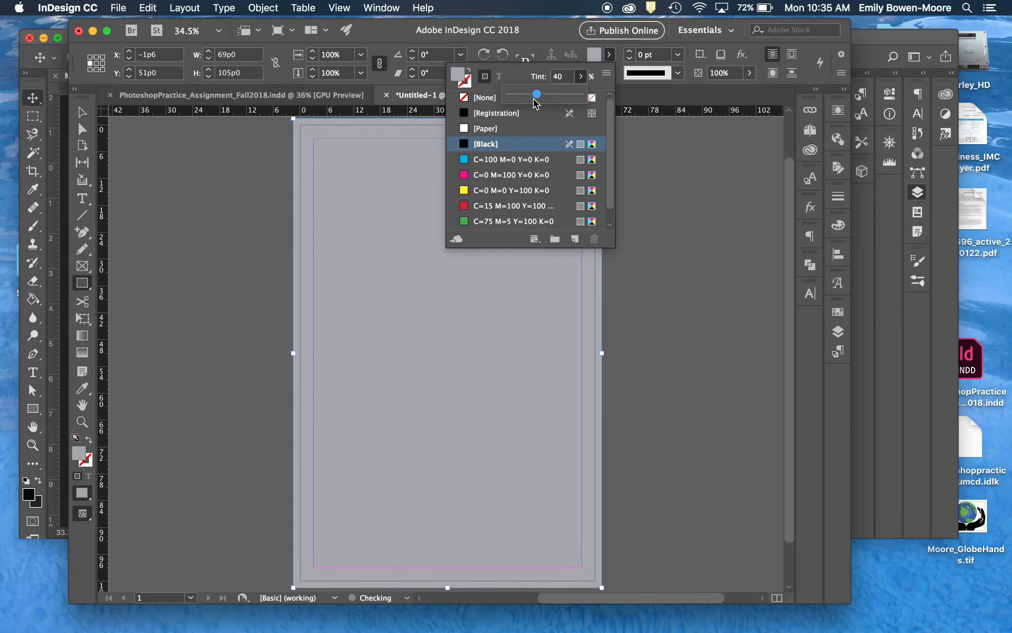
pyautogui.moveTo(535, 104); pyautogui.dragTo(532, 104)
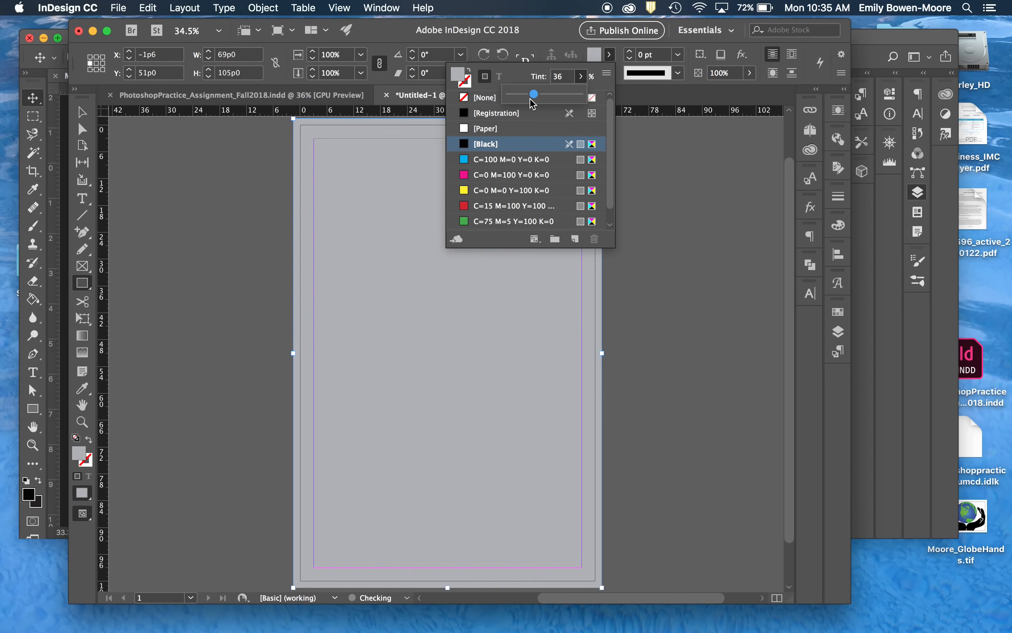
pyautogui.click(707, 280)
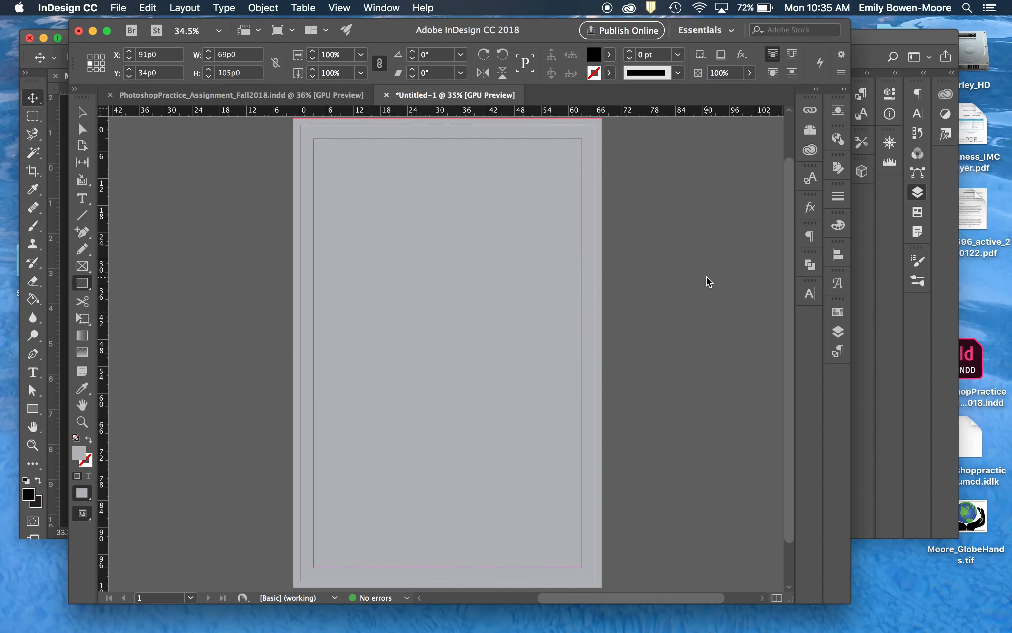
pyautogui.click(574, 314)
pyautogui.press('super+z')
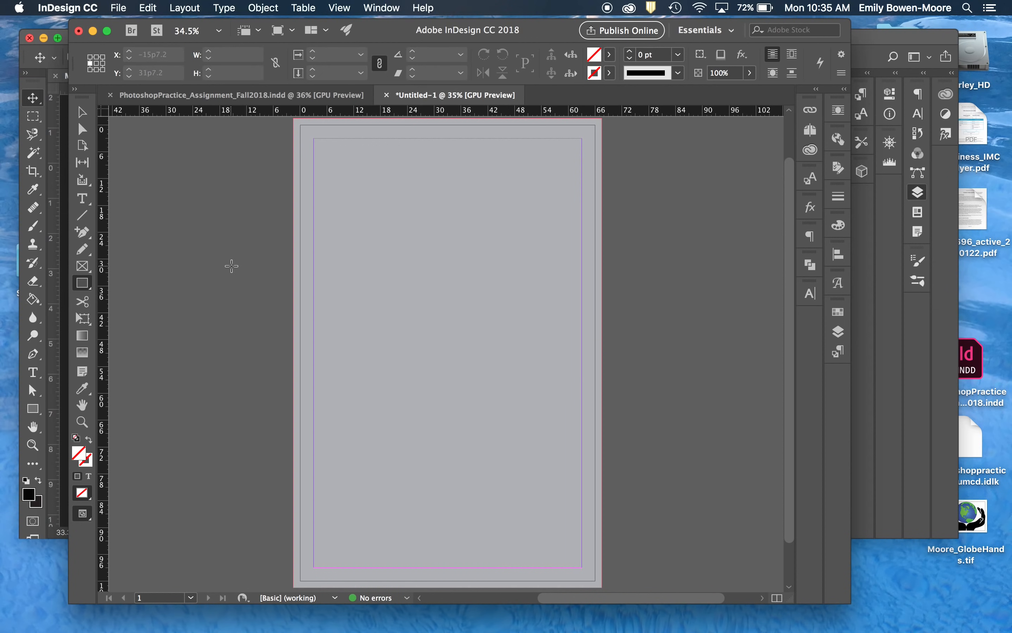
# - Switch to the Selection tool, lock the background rectangle's layer and add a new layer above it
pyautogui.press('v')
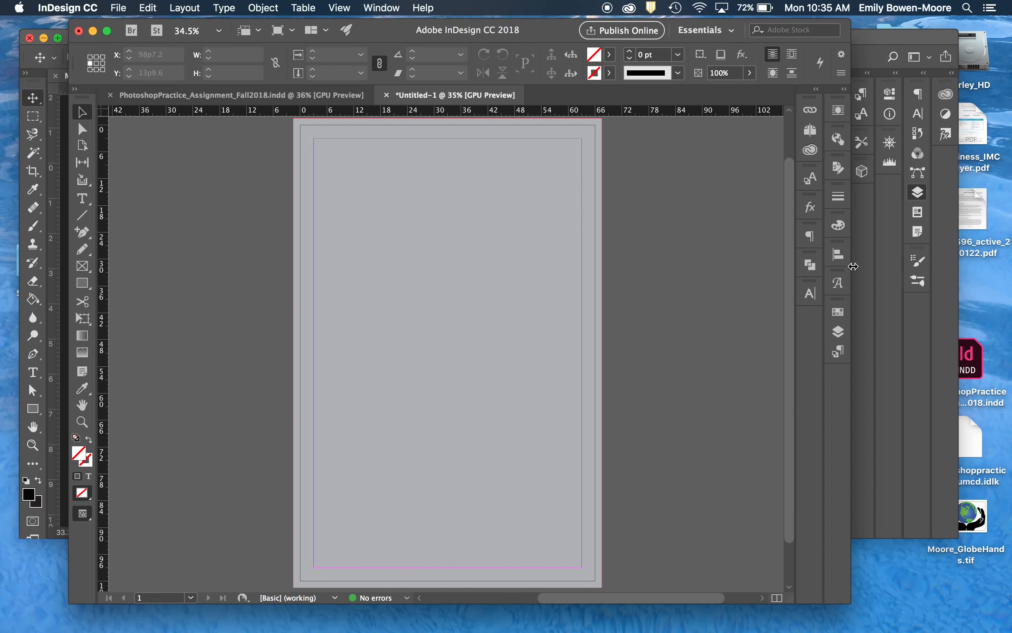
pyautogui.click(843, 334)
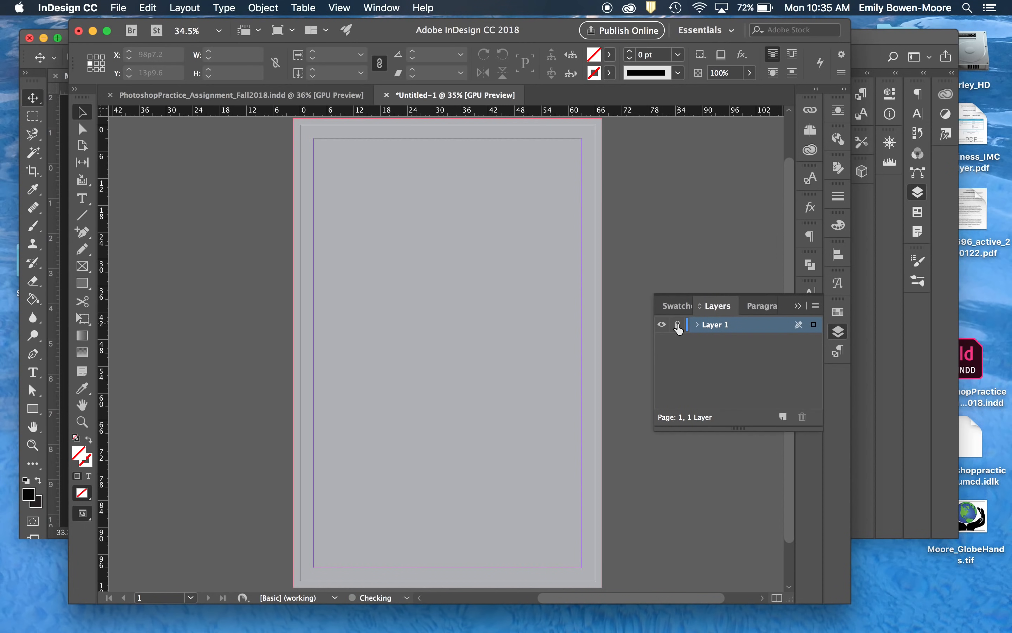
pyautogui.click(783, 417)
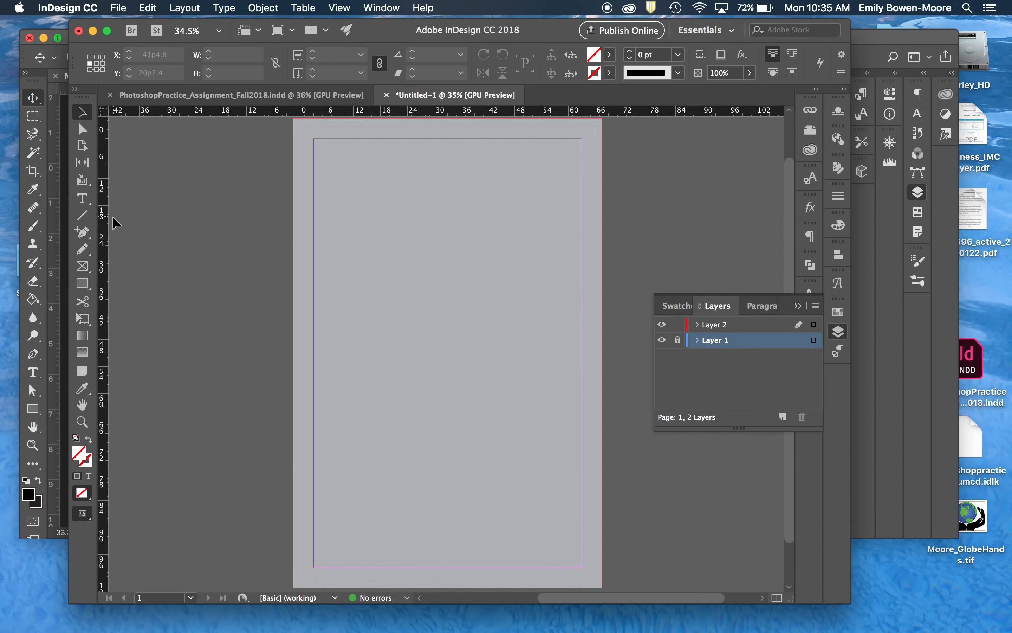
# - Draw a rectangle frame about 60p0 by 39p0 between the side margins and place the saved GlobeHands TIFF in it
pyautogui.click(82, 266)
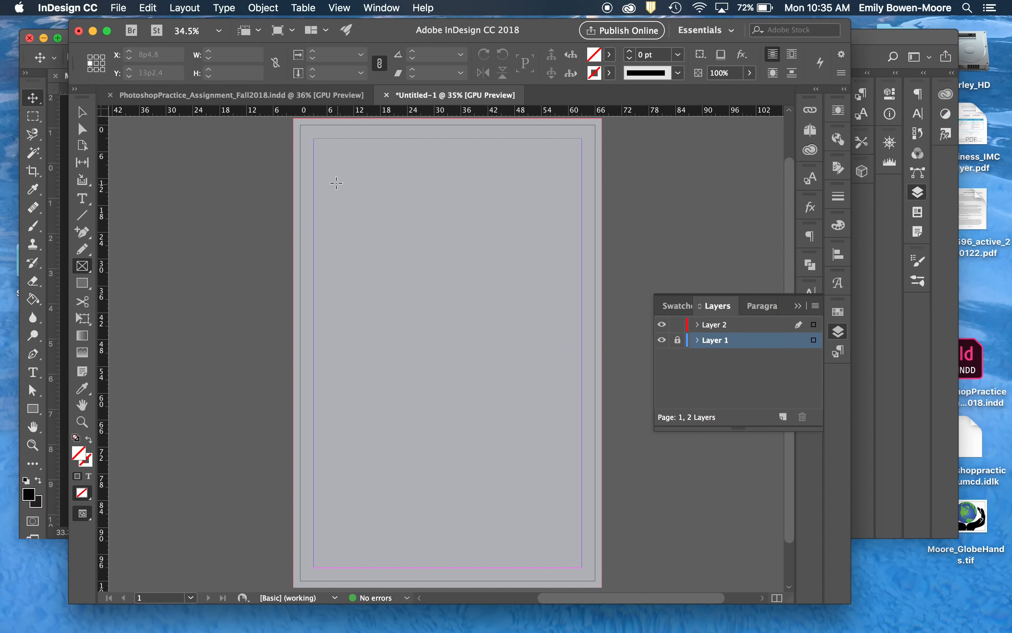
pyautogui.moveTo(313, 187); pyautogui.dragTo(582, 361)
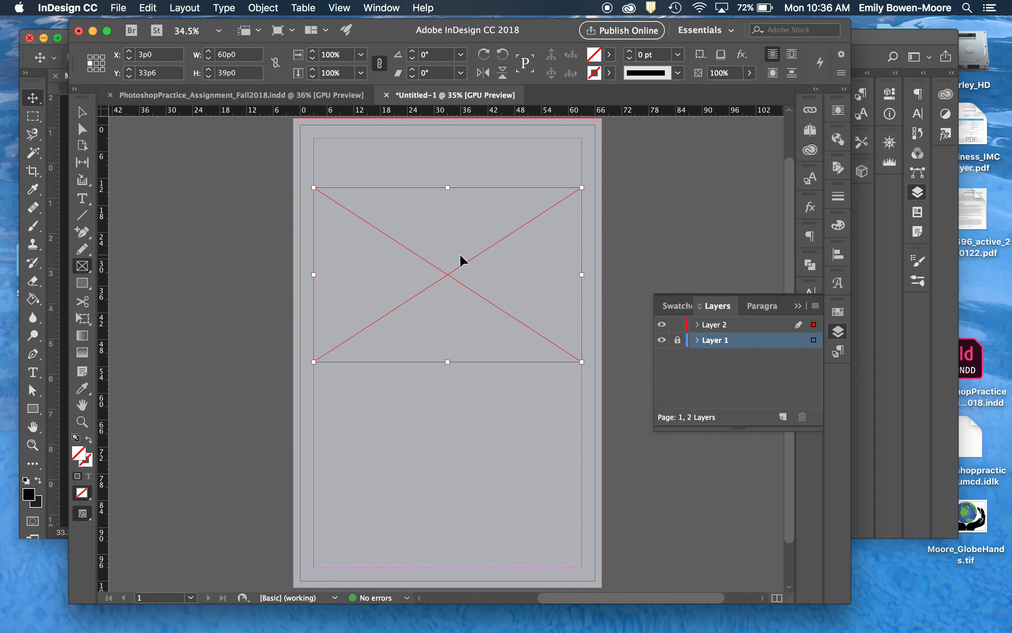
pyautogui.press('super+d')
pyautogui.click(119, 7)
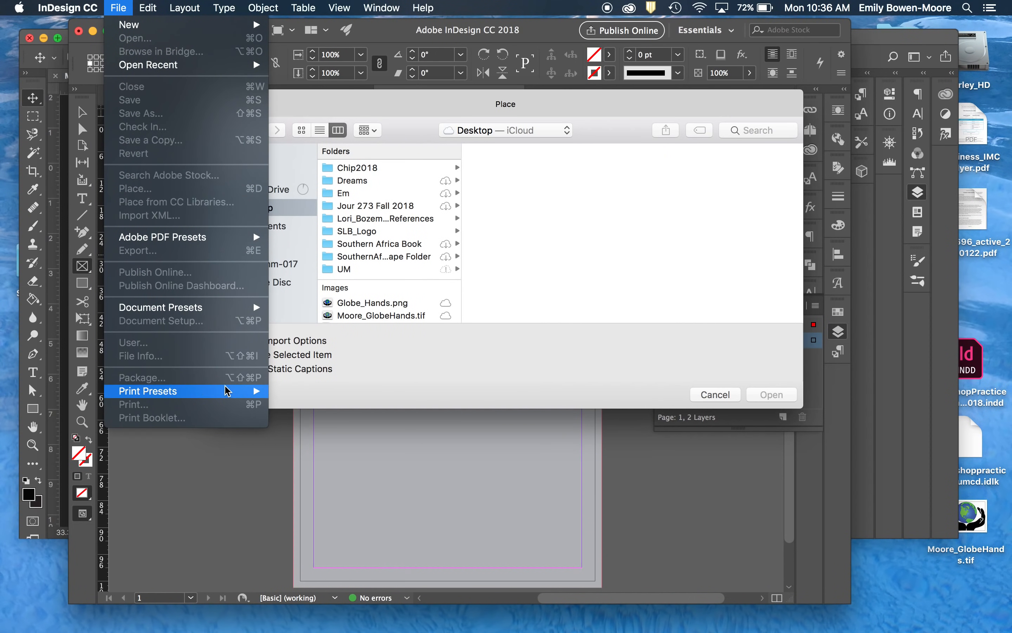
pyautogui.click(414, 362)
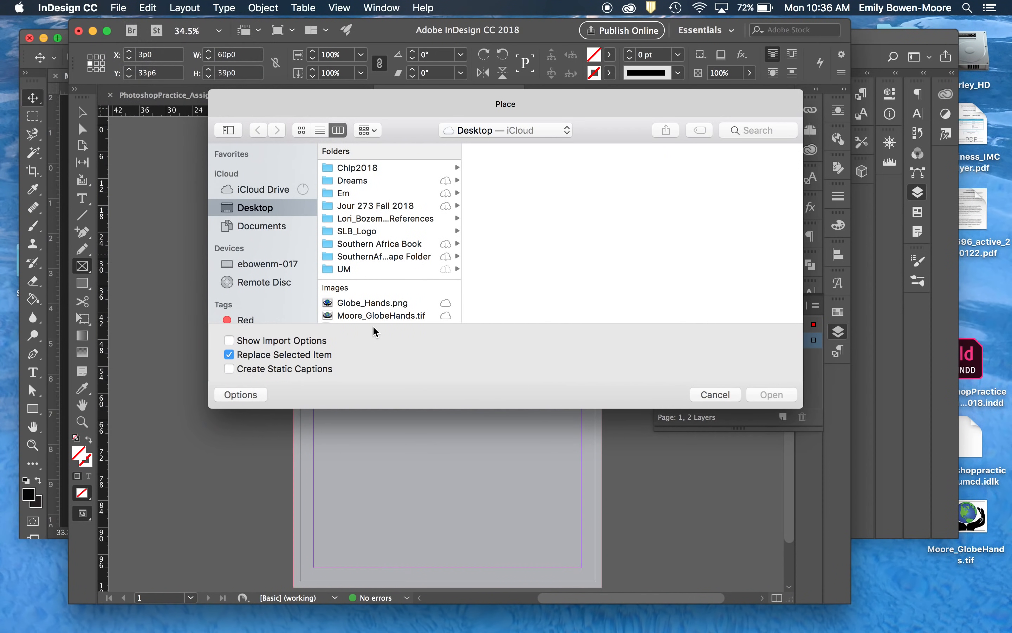
pyautogui.doubleClick(390, 316)
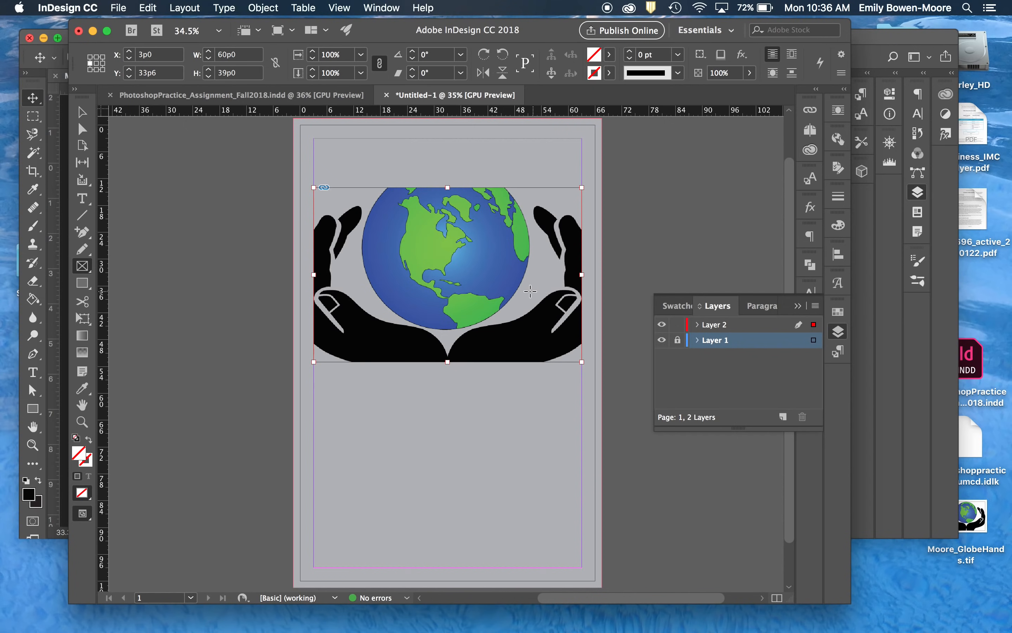
# - Select the placed image inside its frame and scale it down proportionally to about 77%, so all of it fits the frame
pyautogui.click(531, 291)
pyautogui.click(565, 328)
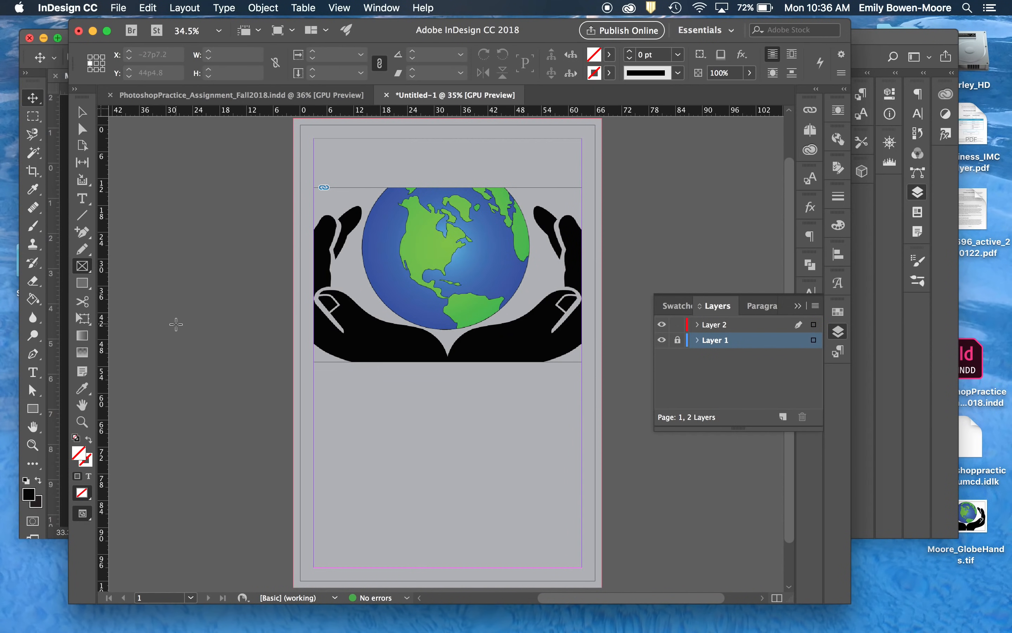
pyautogui.press('v')
pyautogui.click(412, 322)
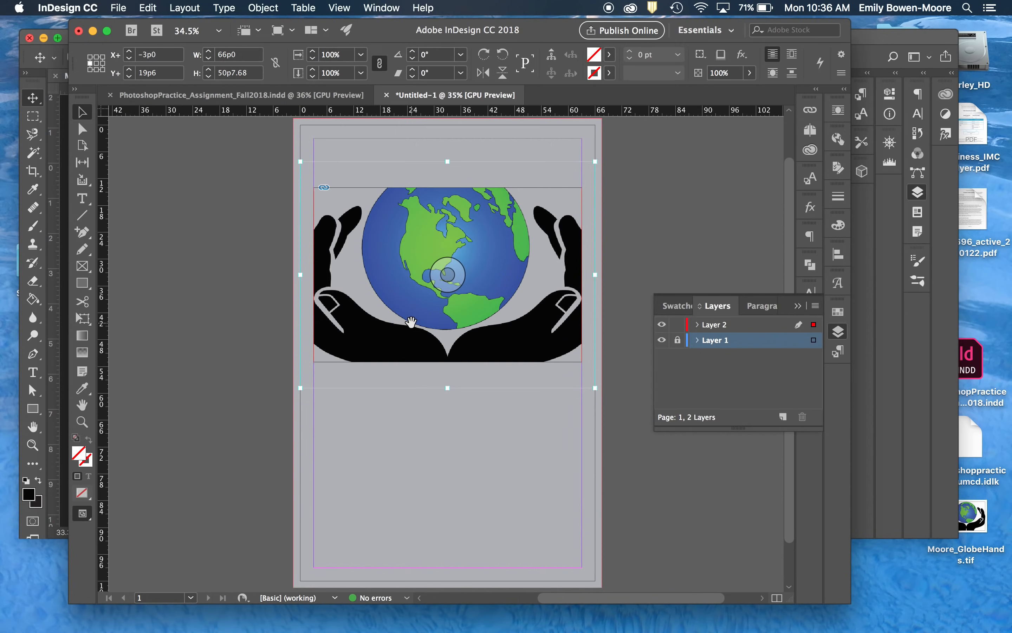
pyautogui.press('super+alt+shift+e')
pyautogui.press('super+comma')
pyautogui.press('super+comma')
pyautogui.press('super+comma')
pyautogui.press('super+comma')
pyautogui.press('super+comma')
pyautogui.press('super+comma')
pyautogui.press('super+comma')
pyautogui.press('super+comma')
pyautogui.press('super+comma')
pyautogui.press('super+comma')
pyautogui.press('super+comma')
pyautogui.press('super+comma')
pyautogui.press('super+comma')
pyautogui.press('super+comma')
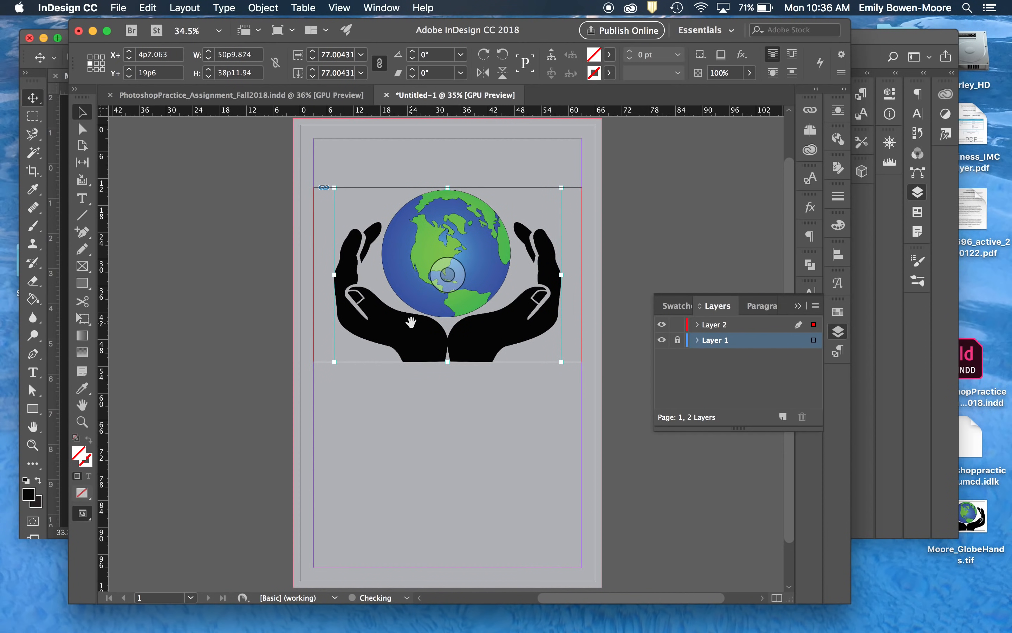
# - Narrow the image frame from both sides to about 54p5 wide, closer to the hands
pyautogui.click(468, 421)
pyautogui.click(559, 314)
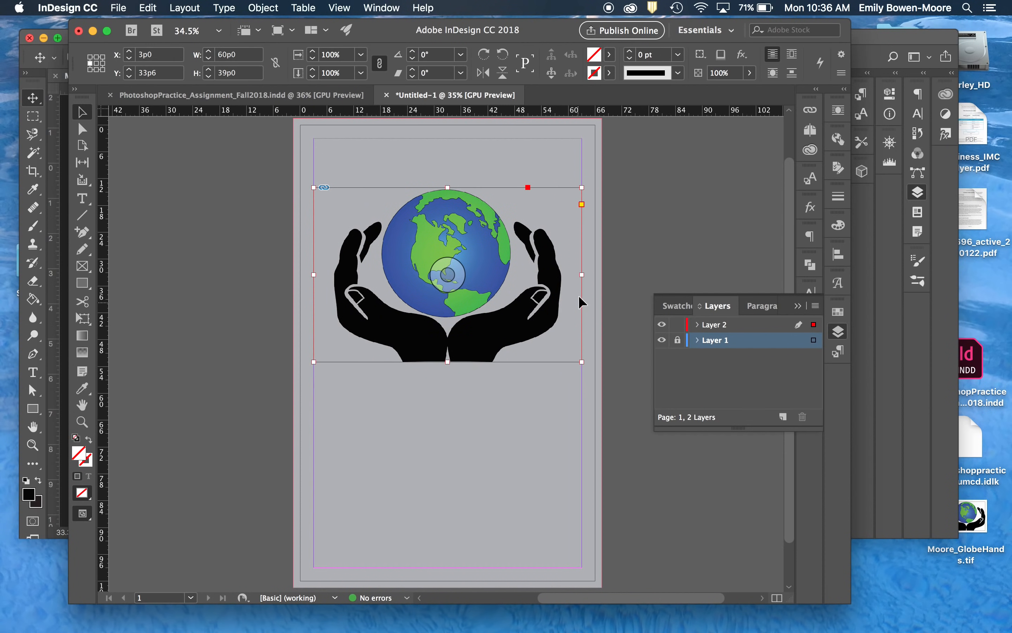
pyautogui.click(581, 275)
pyautogui.moveTo(581, 275); pyautogui.dragTo(569, 276)
pyautogui.moveTo(312, 275); pyautogui.dragTo(326, 275)
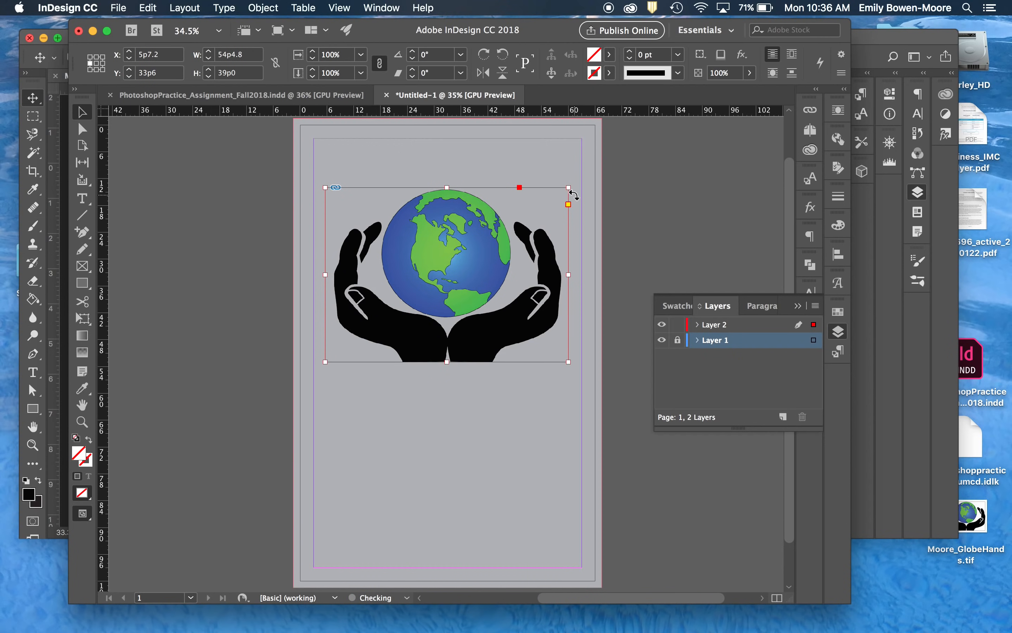
# - Enlarge the globe-and-hands image together with its frame until it spans the side margins, 60p0 wide by about 43p0 high
pyautogui.moveTo(569, 188)
pyautogui.mouseDown()
pyautogui.moveTo(587, 176)
pyautogui.moveTo(577, 179)
pyautogui.mouseUp()
pyautogui.moveTo(325, 178); pyautogui.dragTo(313, 171)
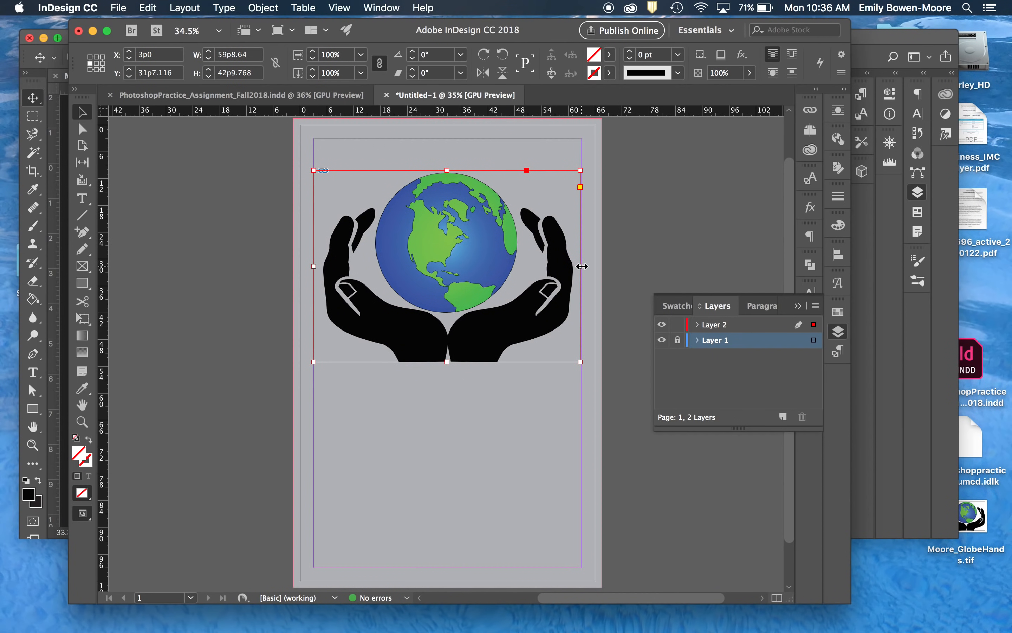
pyautogui.moveTo(582, 266); pyautogui.dragTo(584, 268)
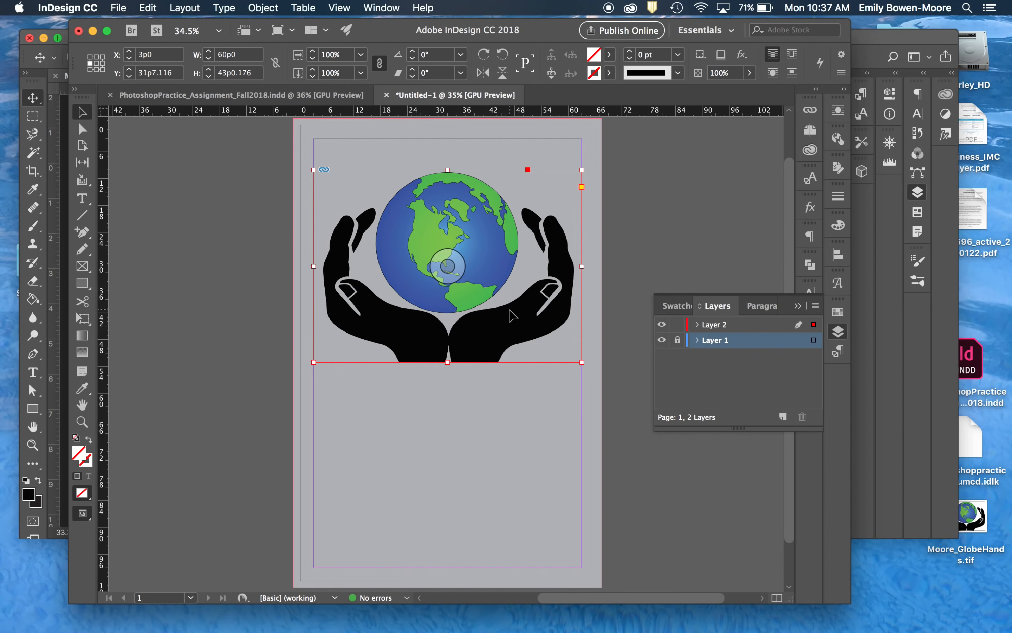
# - Deselect the image, check the page in Preview mode and return to the normal view with guides
pyautogui.click(603, 202)
pyautogui.click(530, 229)
pyautogui.click(622, 218)
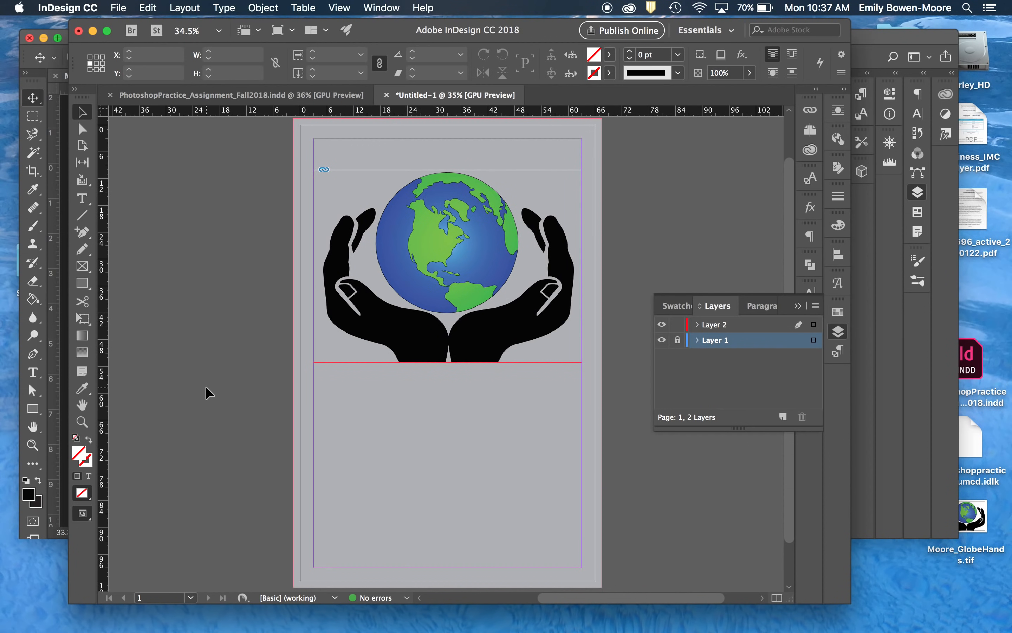
pyautogui.press('w')
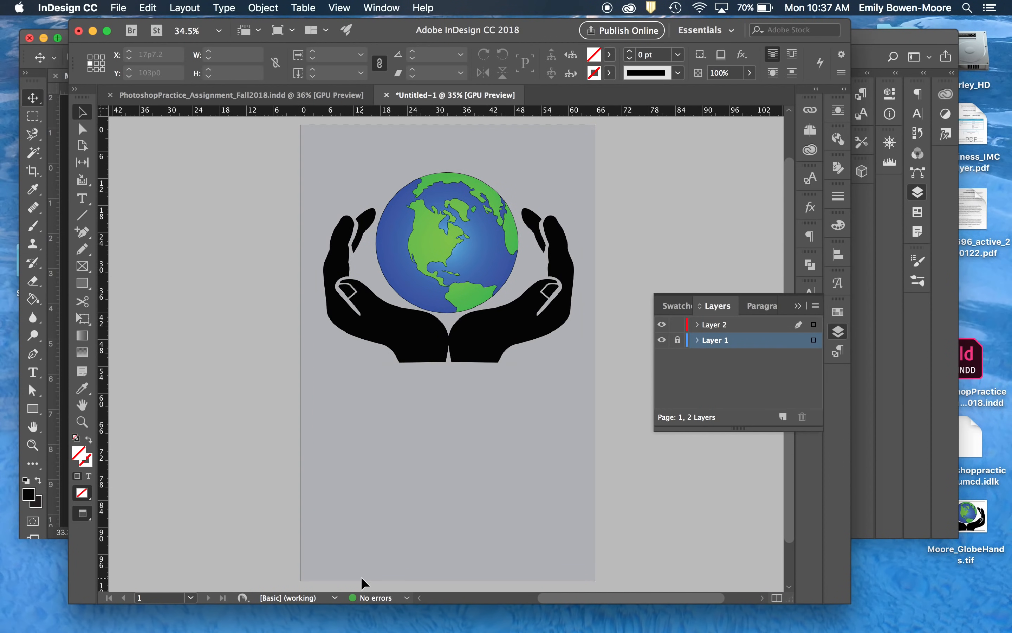
pyautogui.press('w')
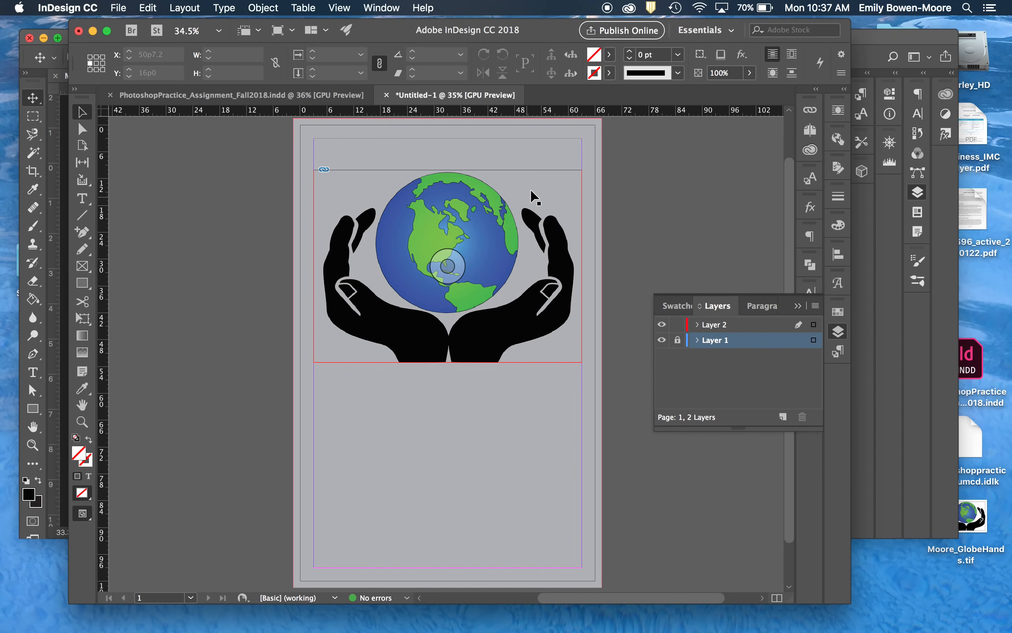
# - Examine the placed TIFF's link info, including color space, actual and effective PPI, dimensions and scale
pyautogui.click(810, 112)
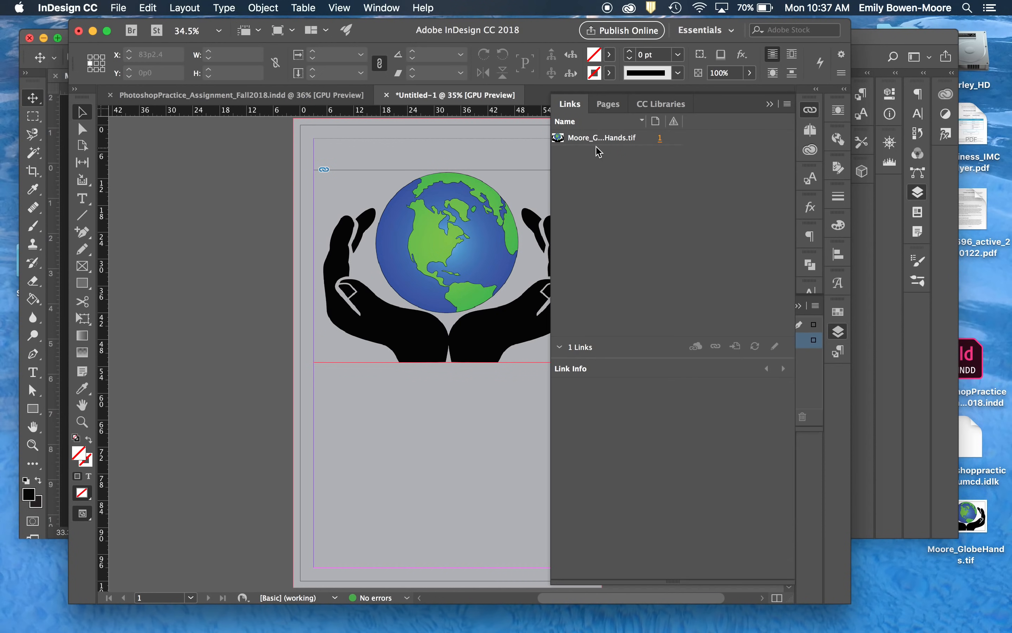
pyautogui.click(593, 140)
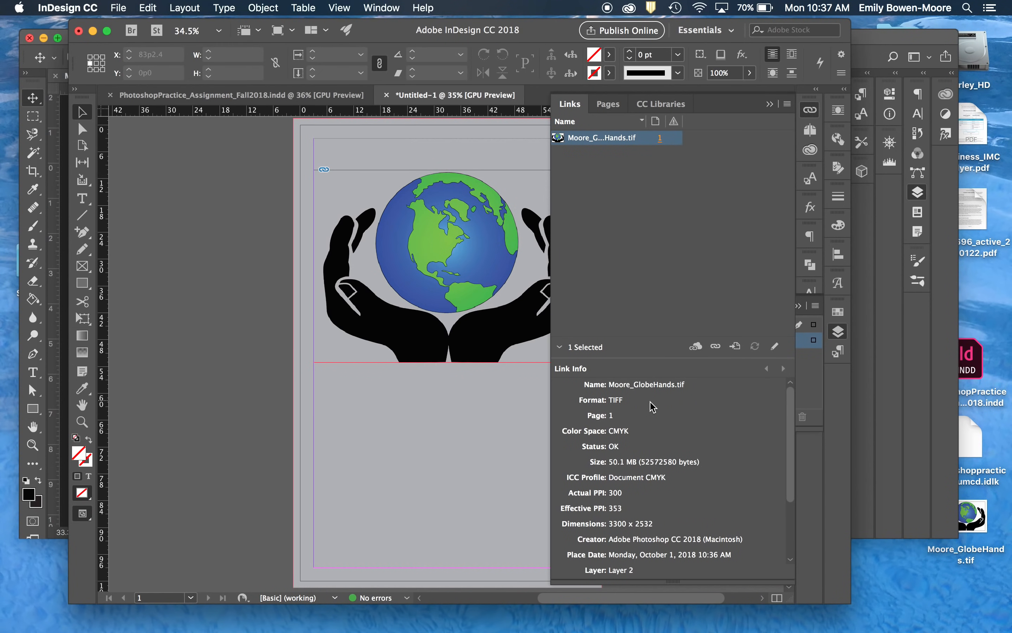
pyautogui.scroll(-5, 653, 406)
pyautogui.scroll(4, 653, 406)
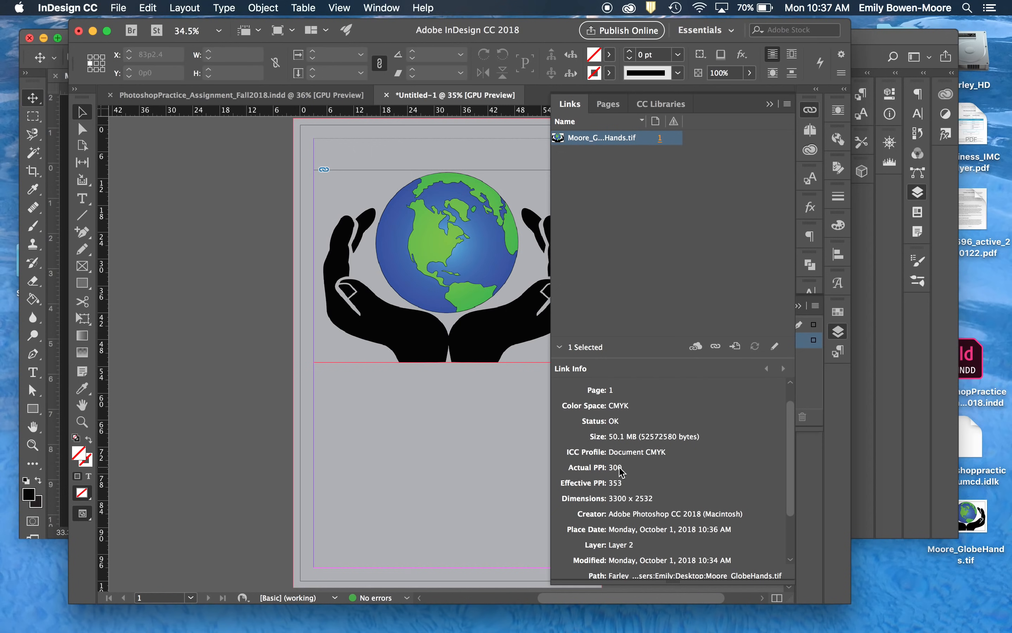
pyautogui.scroll(-2, 624, 472)
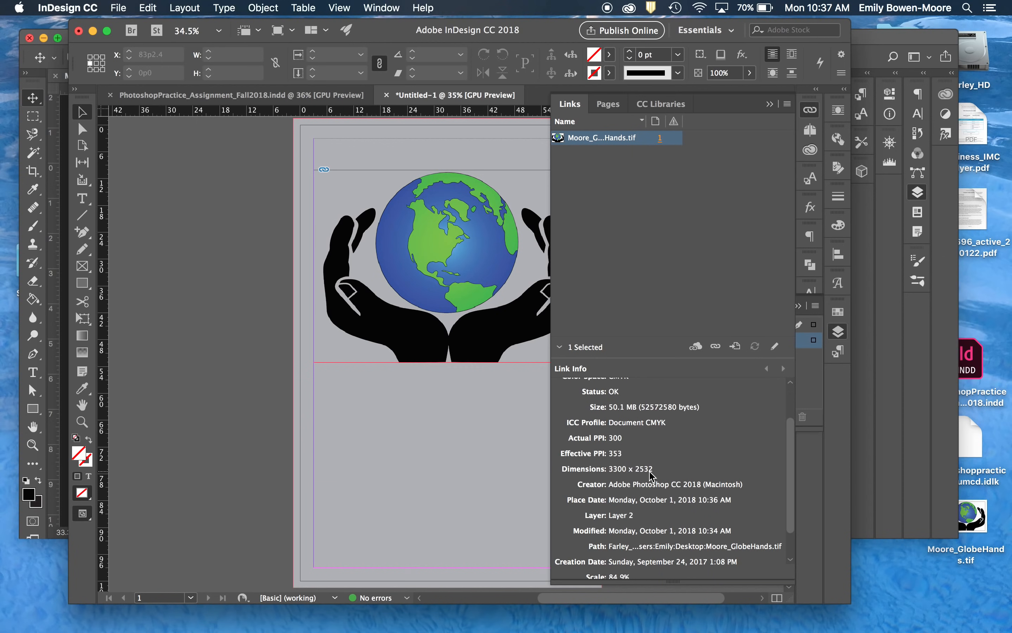
pyautogui.scroll(-1, 651, 474)
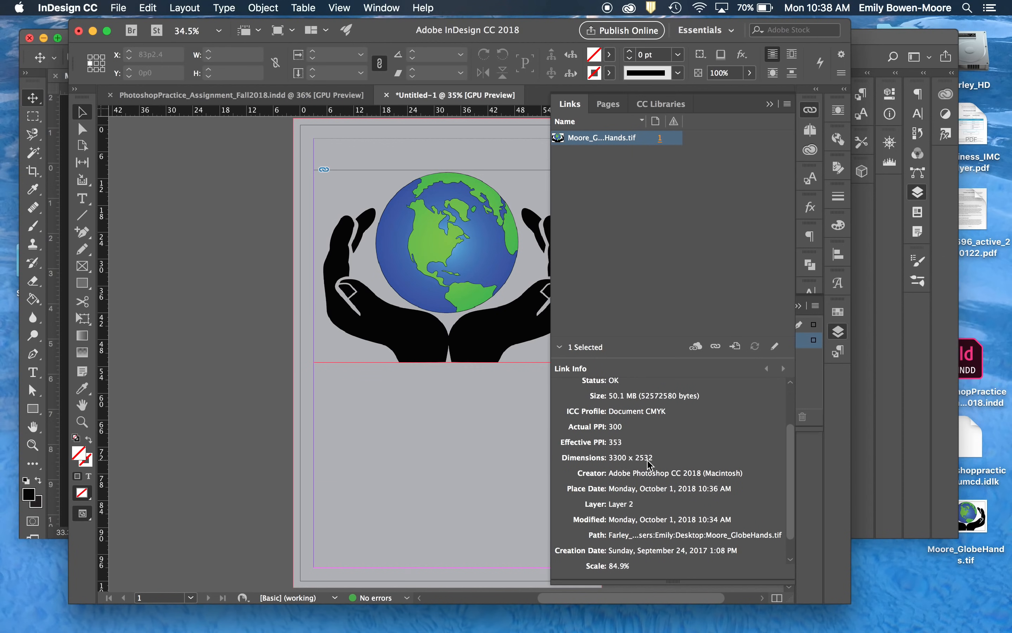
pyautogui.scroll(-2, 648, 463)
pyautogui.scroll(6, 649, 462)
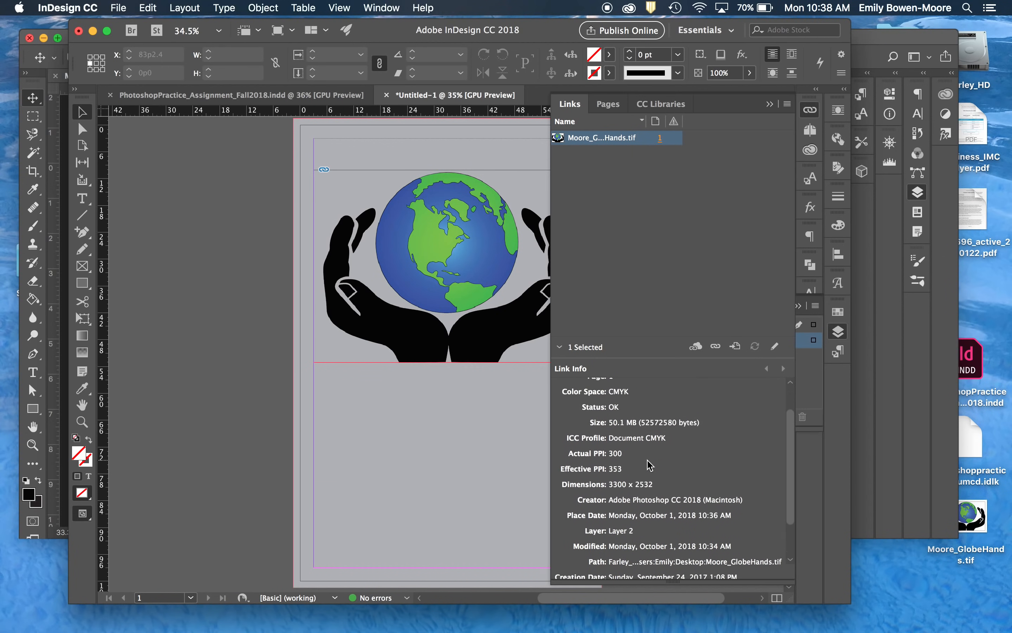
pyautogui.click(634, 336)
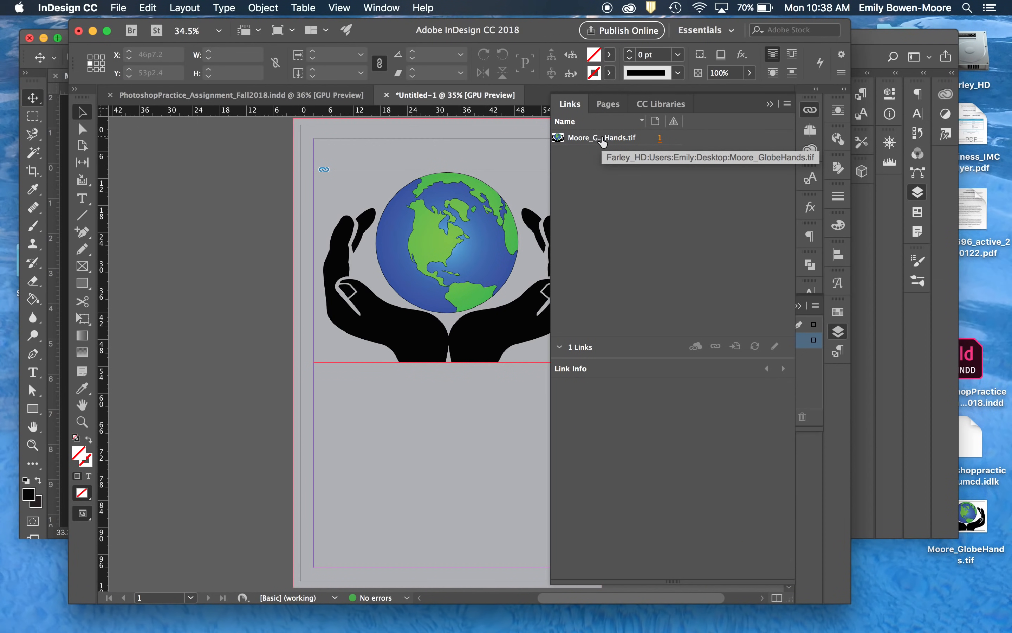
pyautogui.click(770, 104)
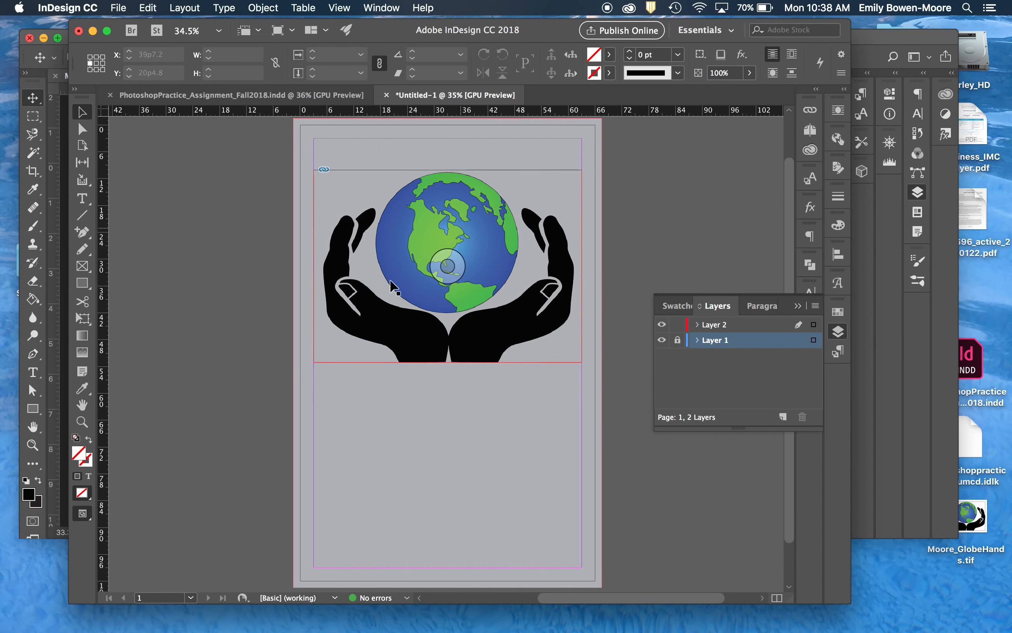
pyautogui.click(268, 326)
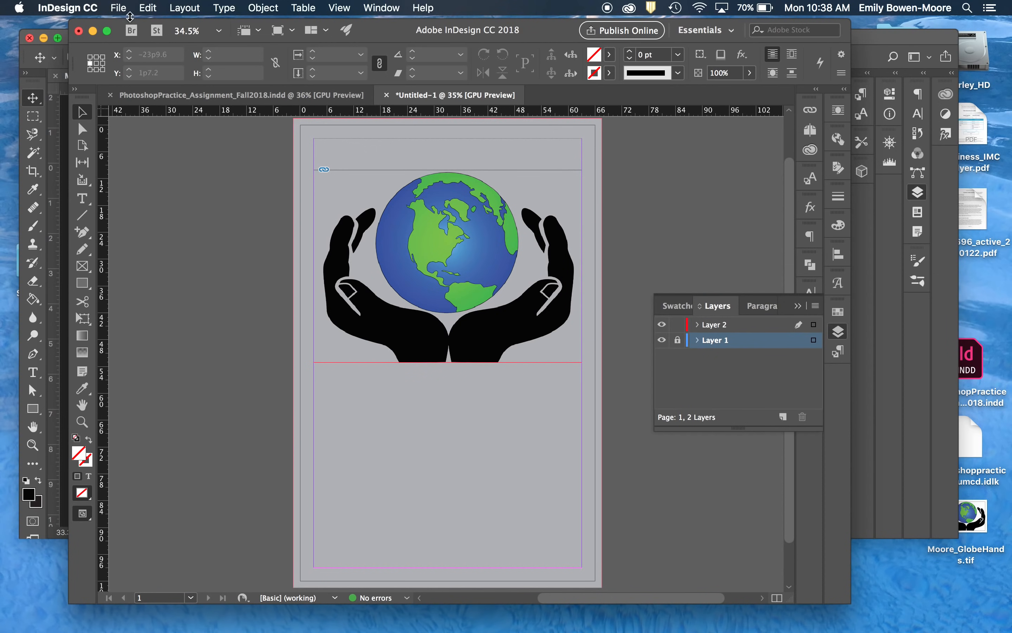
# - Save the layout on the Desktop as an InDesign CC 2018 document, named with the author's surname followed by _PhotoshopPractice
pyautogui.click(118, 8)
pyautogui.click(121, 114)
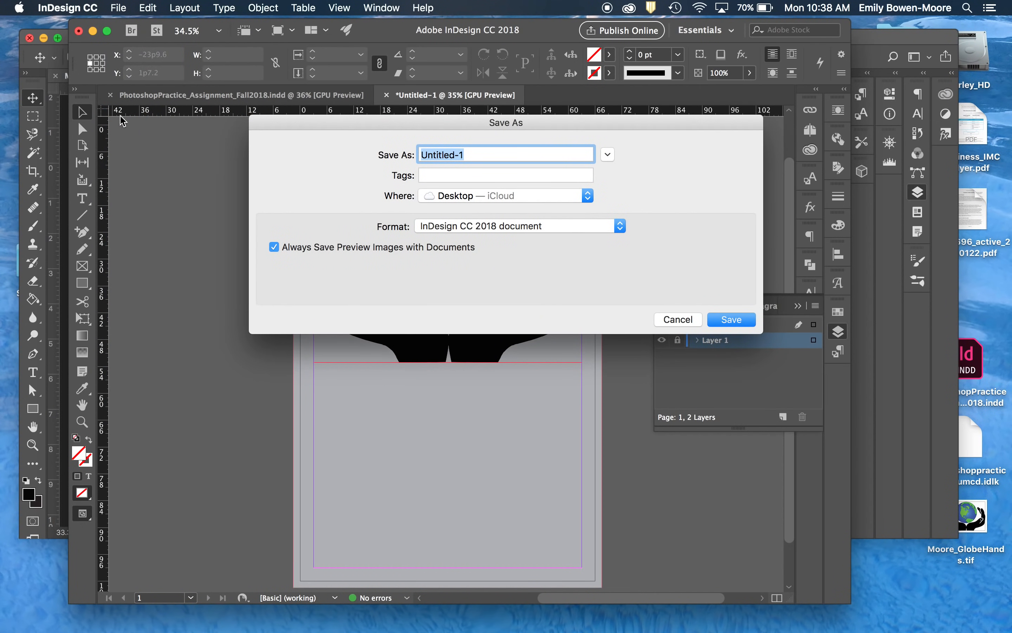
pyautogui.write('Moore_')
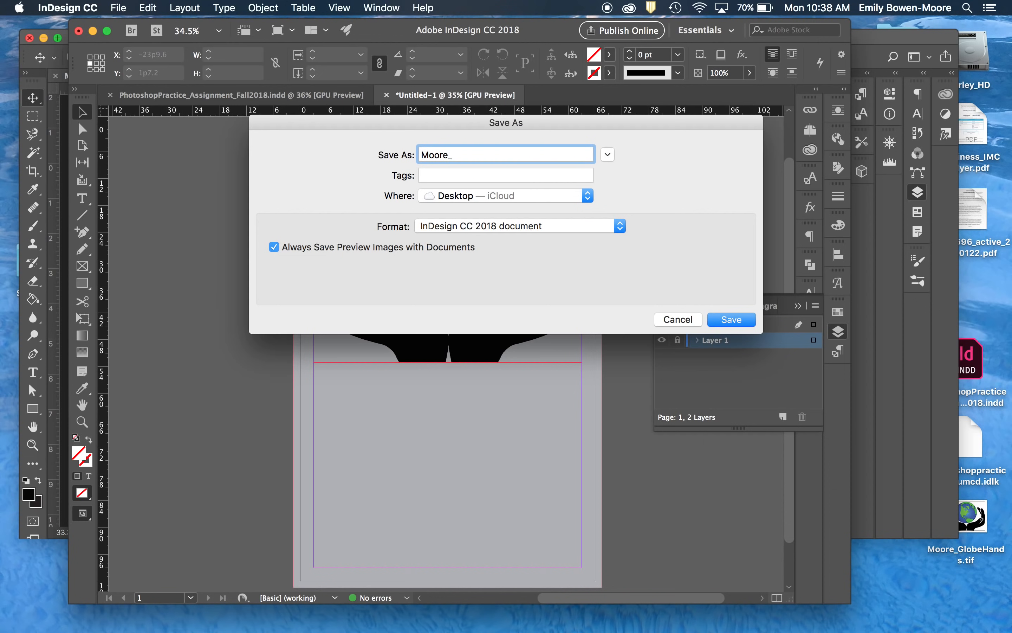
pyautogui.write('PhotoshopPractice')
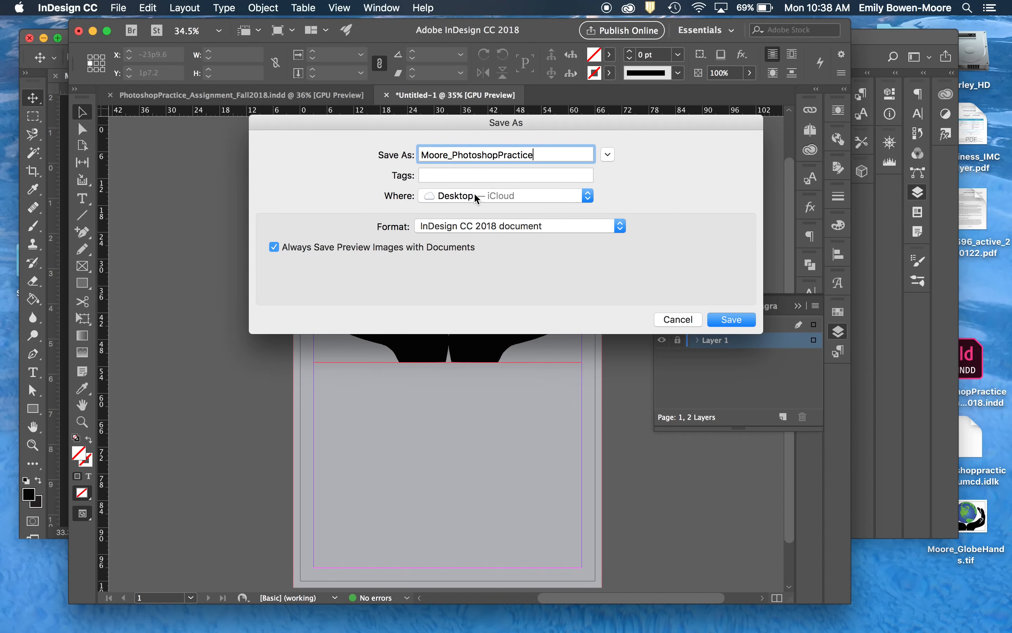
pyautogui.click(732, 319)
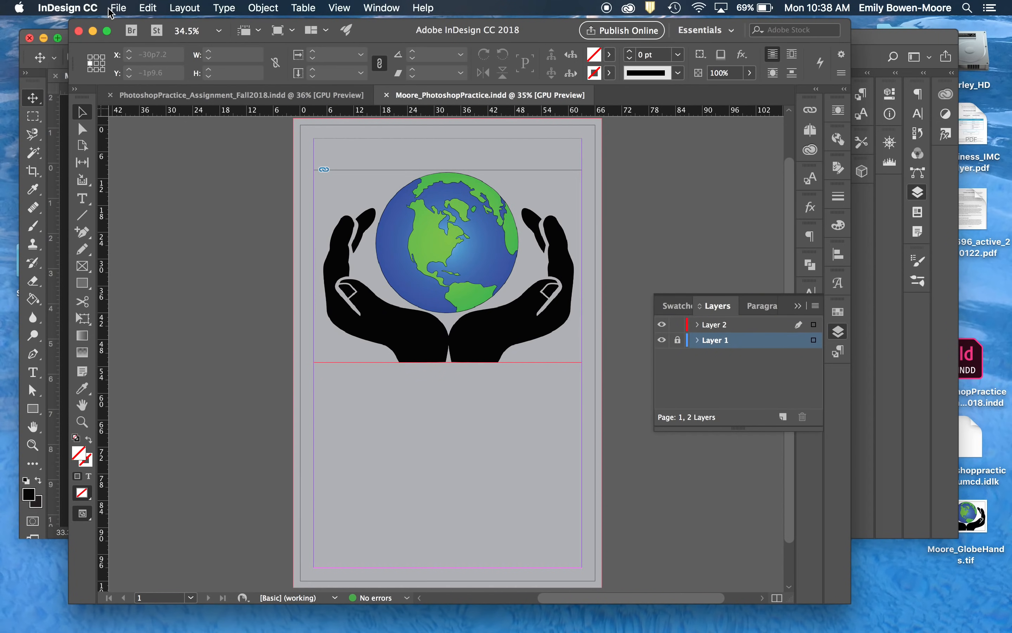
# - Package the document to the Desktop with linked graphics, IDML and High Quality Print PDF, naming the instructions file with the surname plus _PhotoshopPractice
pyautogui.click(117, 8)
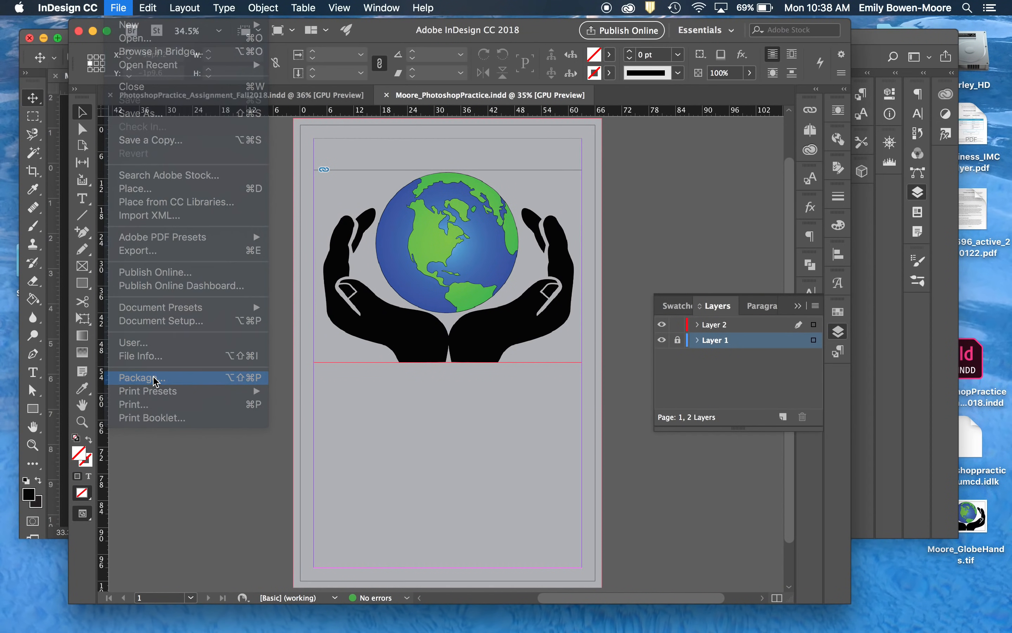
pyautogui.click(158, 378)
pyautogui.click(669, 456)
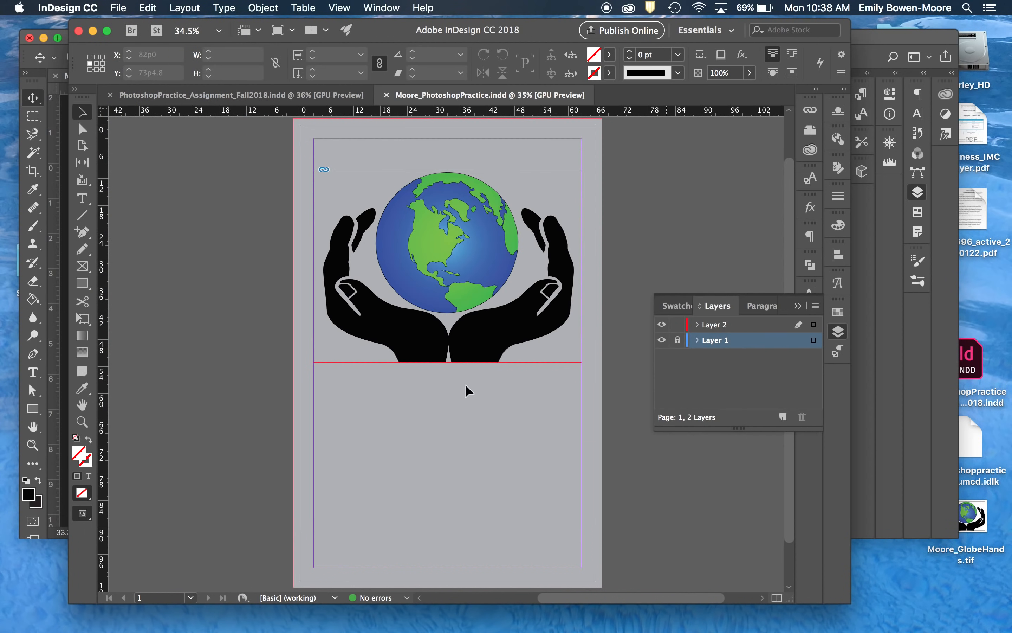
pyautogui.click(458, 214)
pyautogui.press('BackSpace')
pyautogui.press('BackSpace')
pyautogui.press('BackSpace')
pyautogui.press('BackSpace')
pyautogui.press('BackSpace')
pyautogui.press('BackSpace')
pyautogui.press('BackSpace')
pyautogui.press('BackSpace')
pyautogui.press('BackSpace')
pyautogui.press('BackSpace')
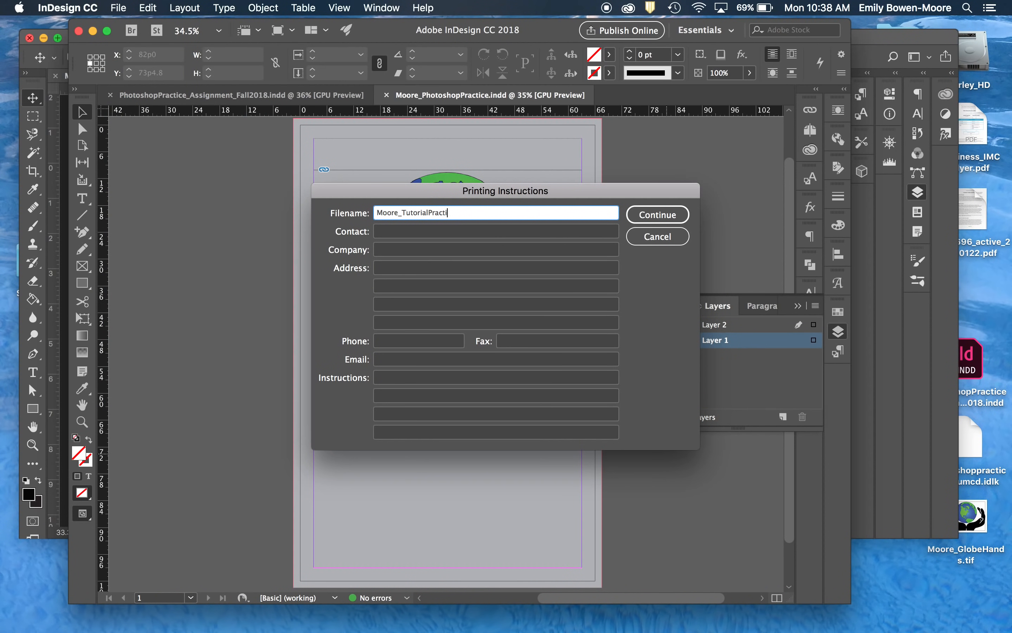
pyautogui.press('BackSpace')
pyautogui.press('BackSpace')
pyautogui.press('BackSpace')
pyautogui.press('BackSpace')
pyautogui.write('Photoshop')
pyautogui.click(669, 220)
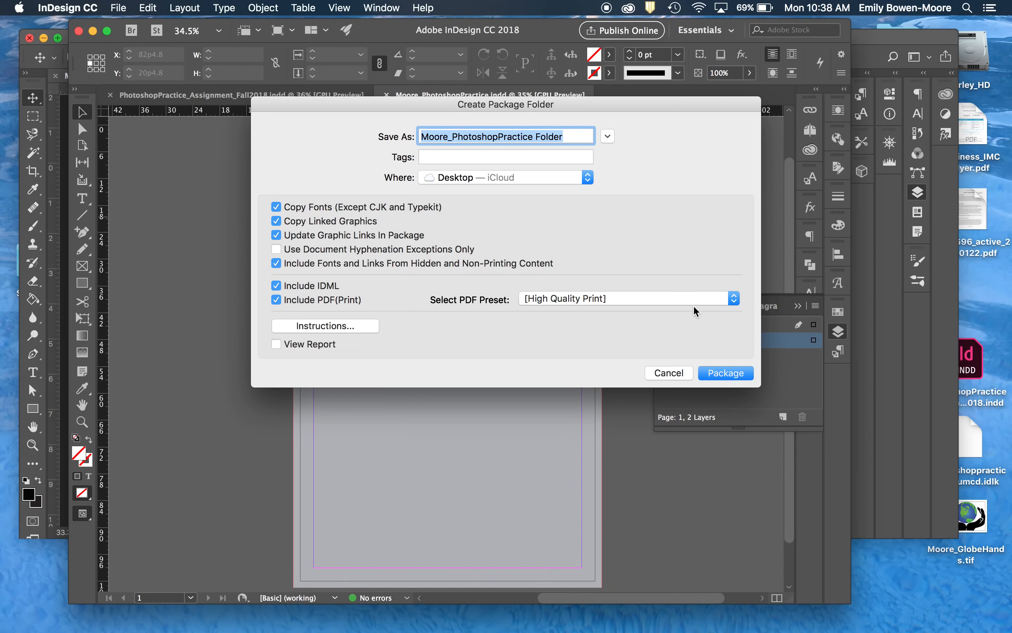
pyautogui.click(728, 372)
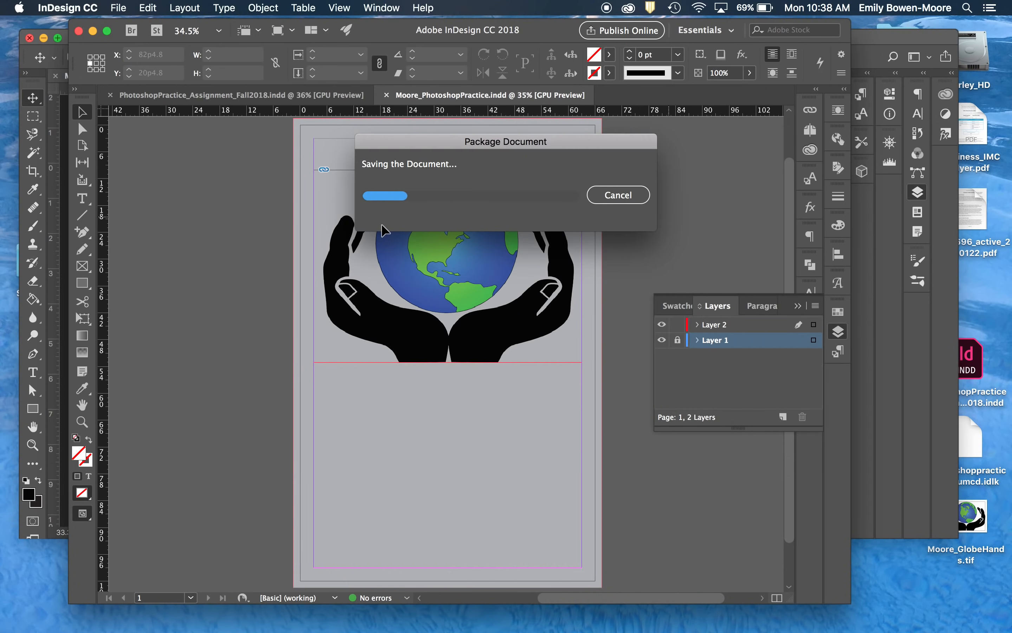
# - Minimize the InDesign and Photoshop windows and move the new package folder to an empty area of the desktop
pyautogui.click(92, 30)
pyautogui.click(44, 38)
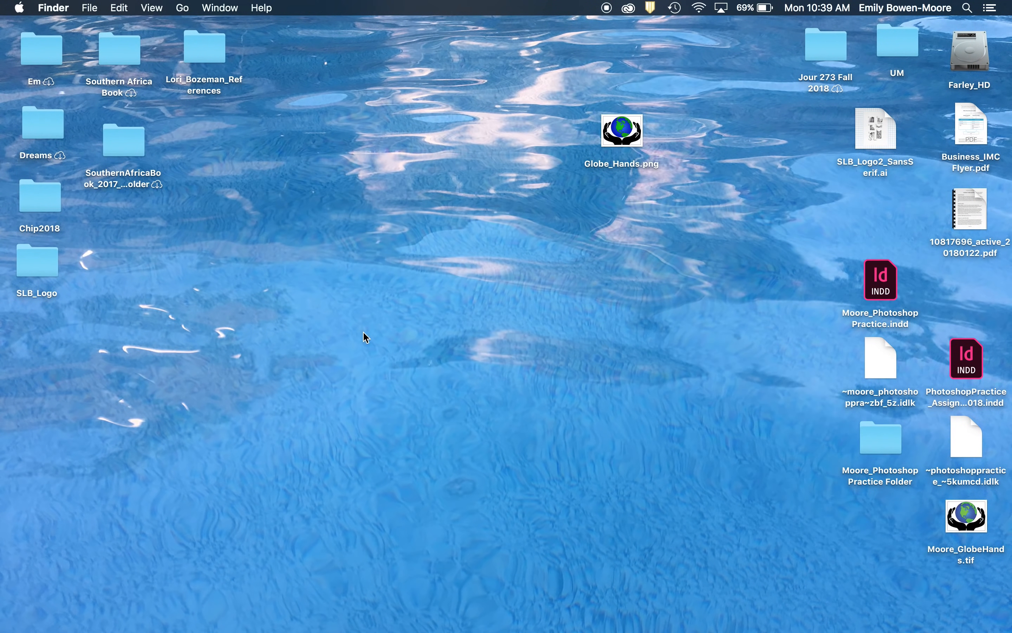
pyautogui.moveTo(871, 446); pyautogui.dragTo(644, 282)
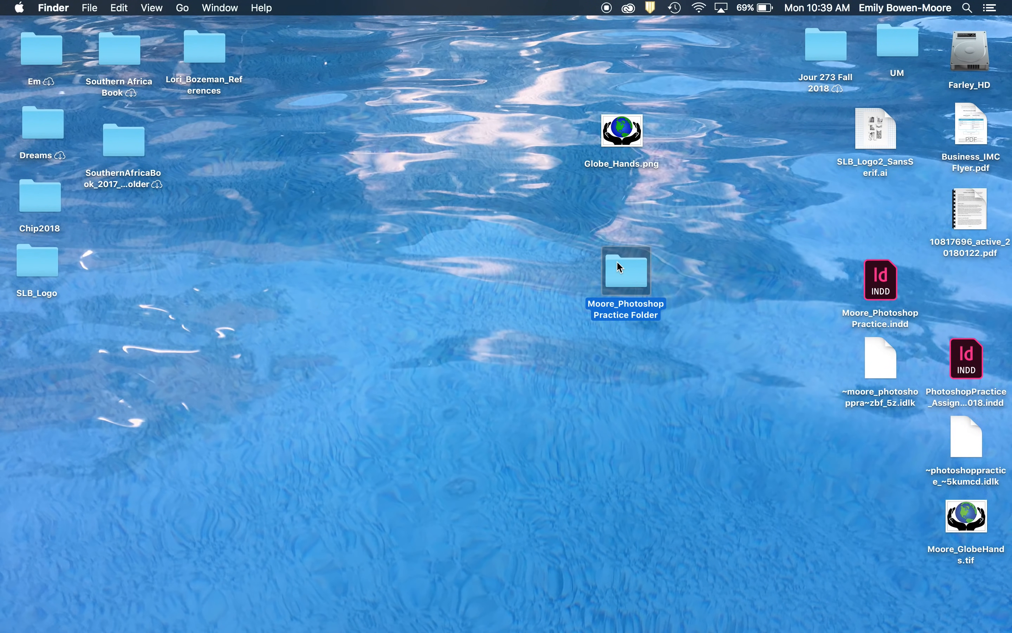
# - Look through the package folder's PDF, INDD and IDML files and its Links subfolder, and close the folder window
pyautogui.doubleClick(623, 269)
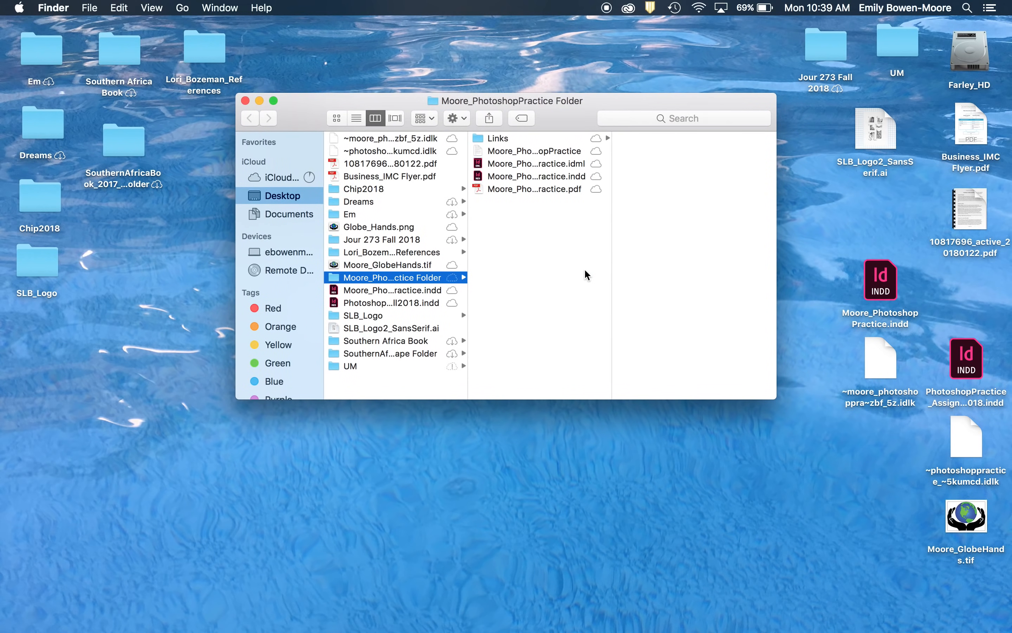
pyautogui.click(497, 190)
pyautogui.click(501, 178)
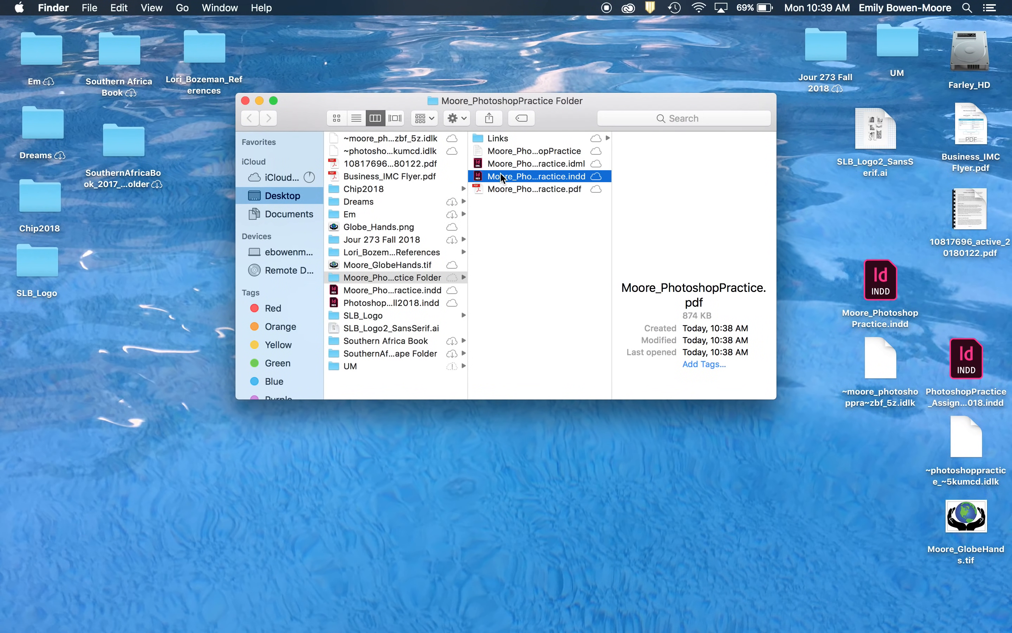
pyautogui.click(502, 164)
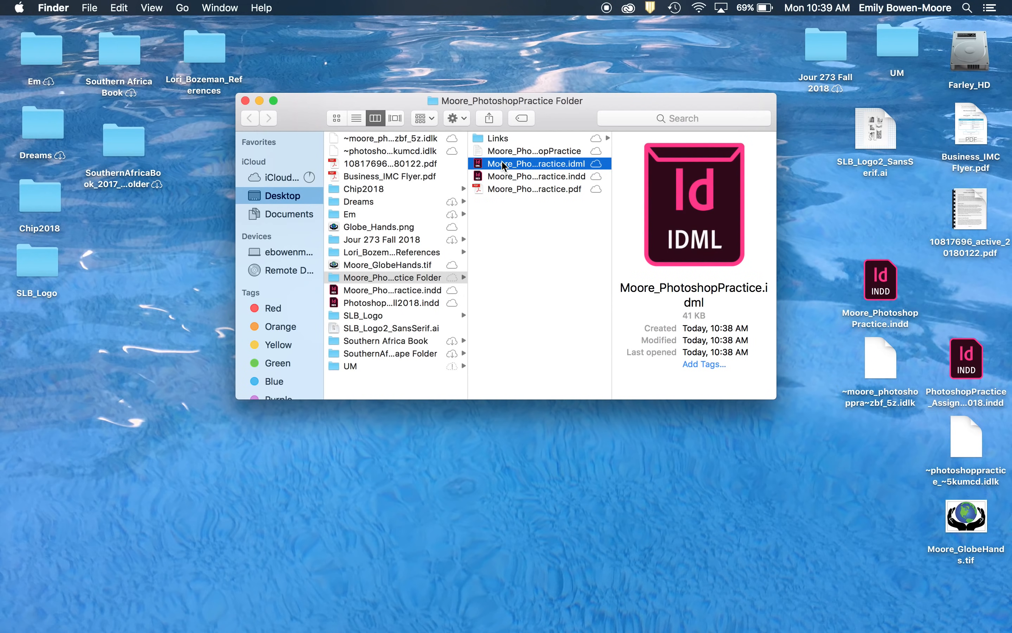
pyautogui.click(503, 165)
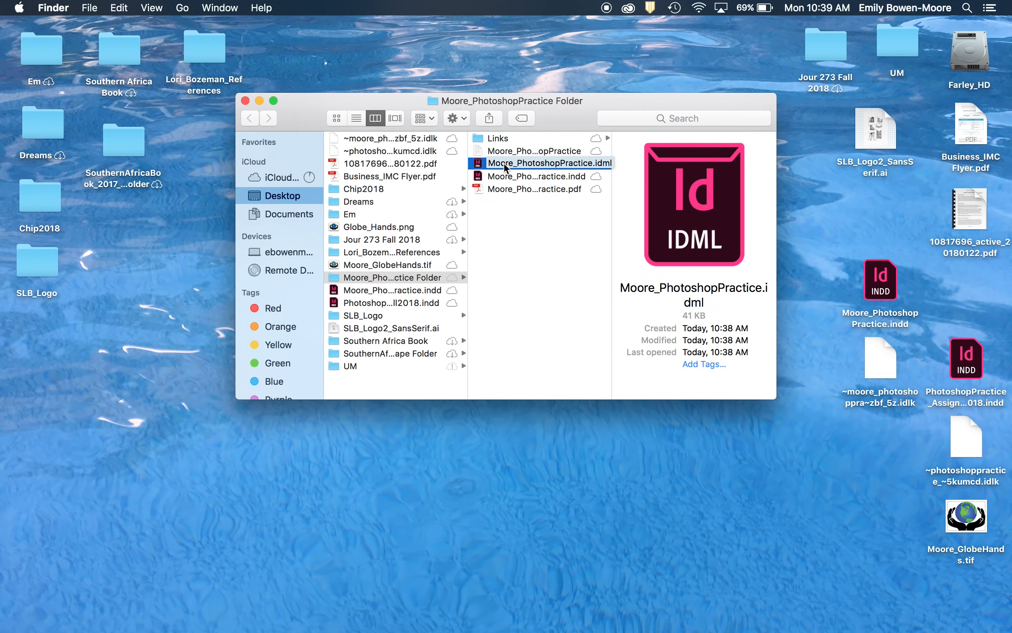
pyautogui.press('Return')
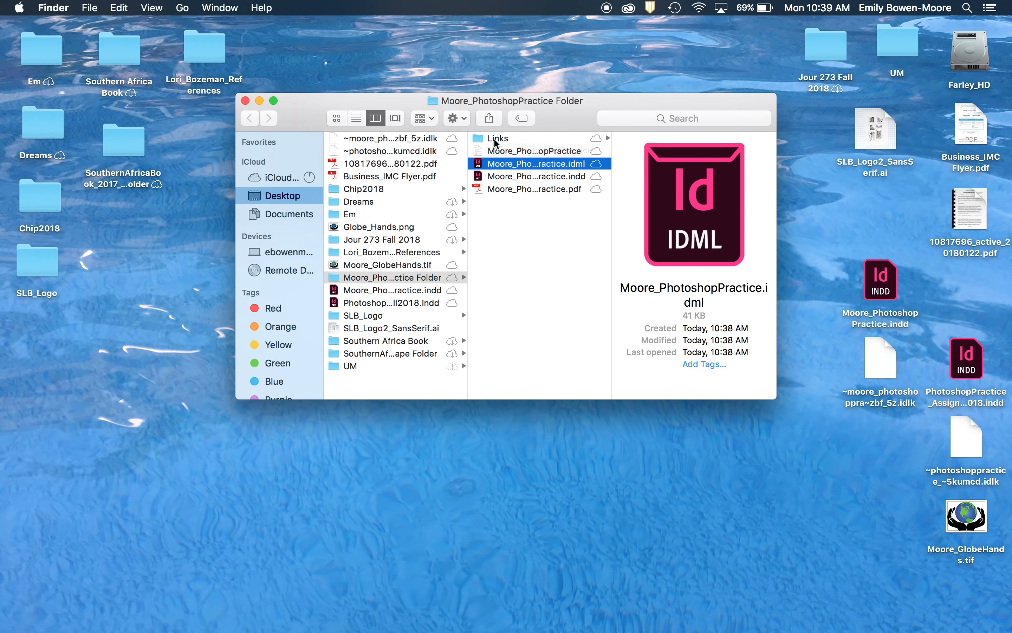
pyautogui.click(495, 139)
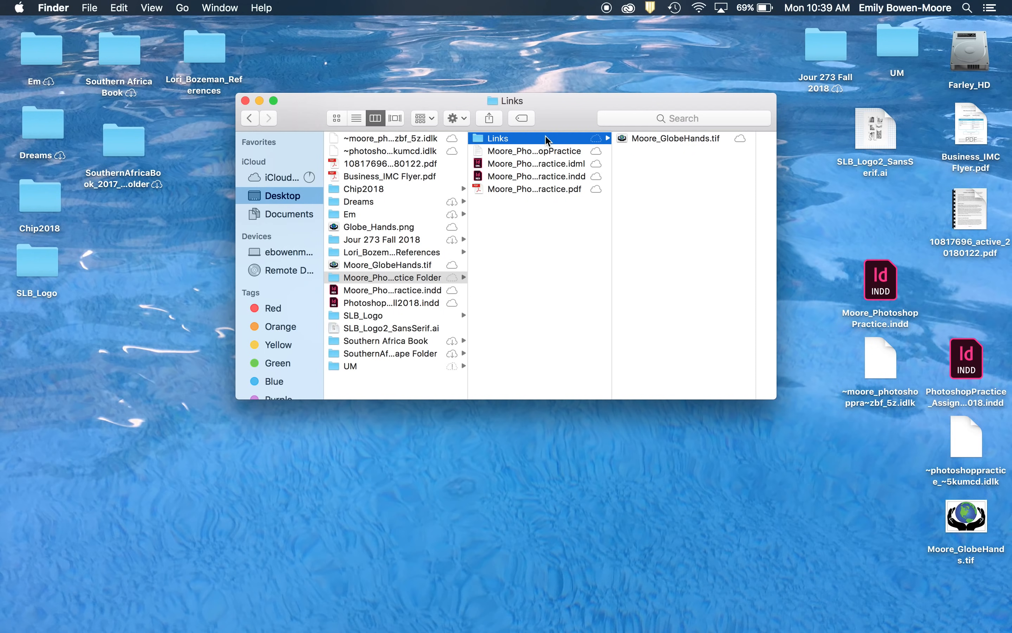
pyautogui.click(505, 179)
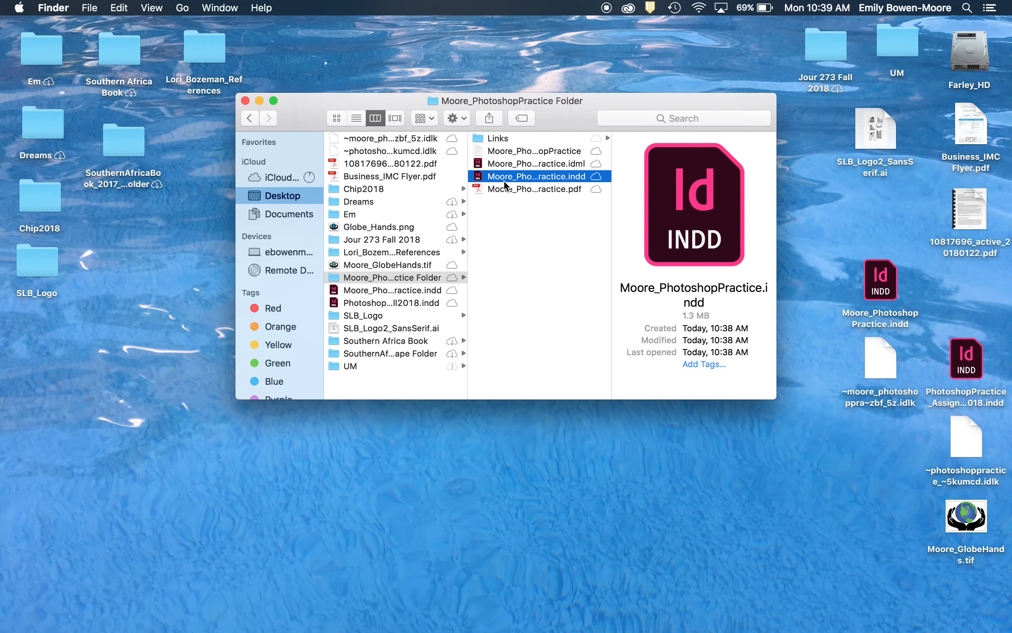
pyautogui.click(245, 100)
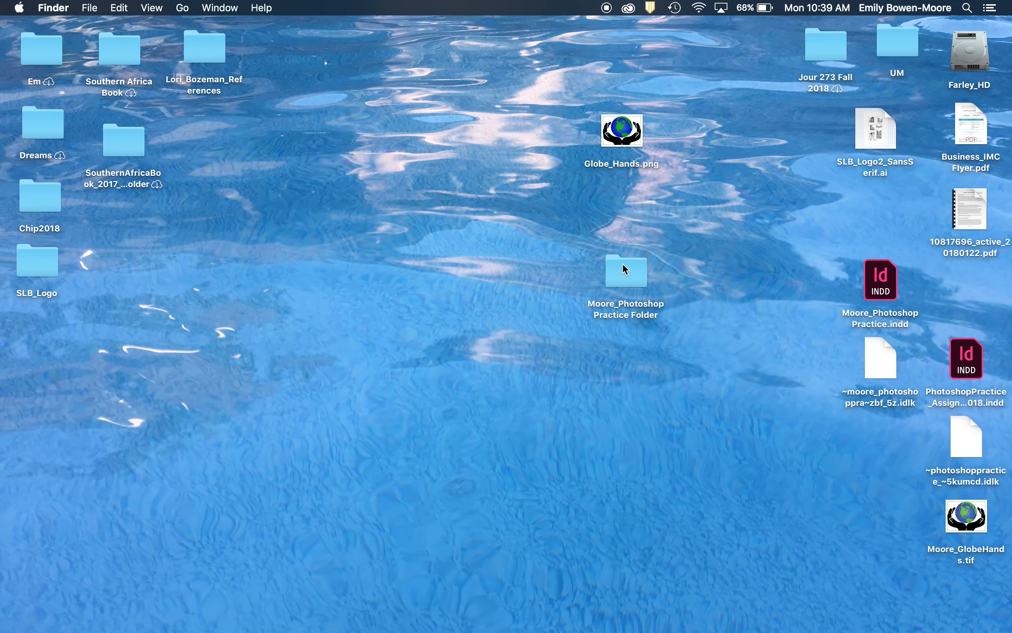
# - Compress the package folder into a ZIP archive and close the Finder window showing the archive
pyautogui.click(627, 277)
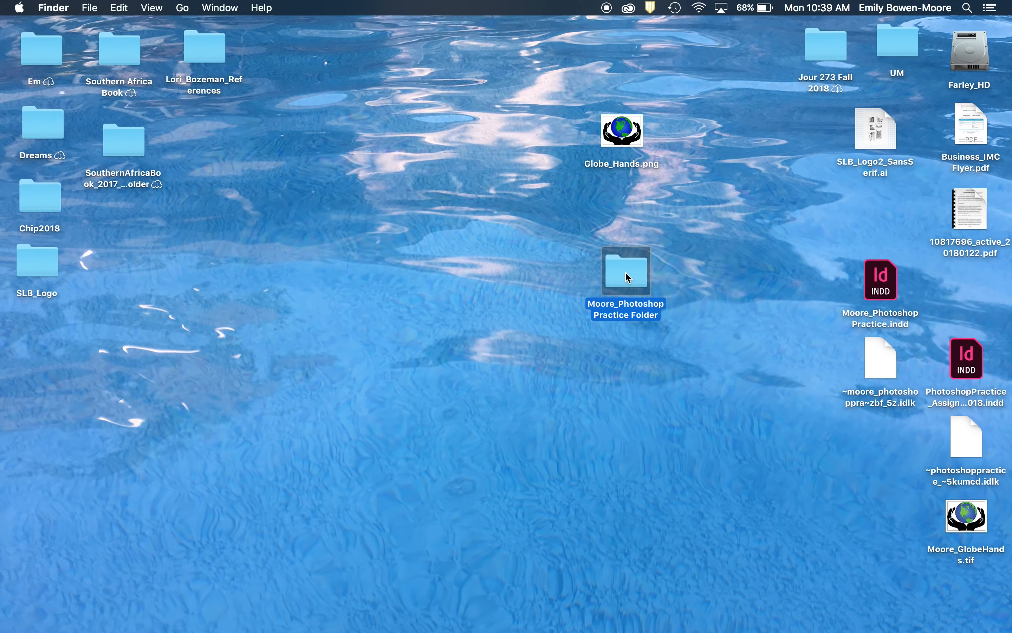
pyautogui.rightClick(627, 277)
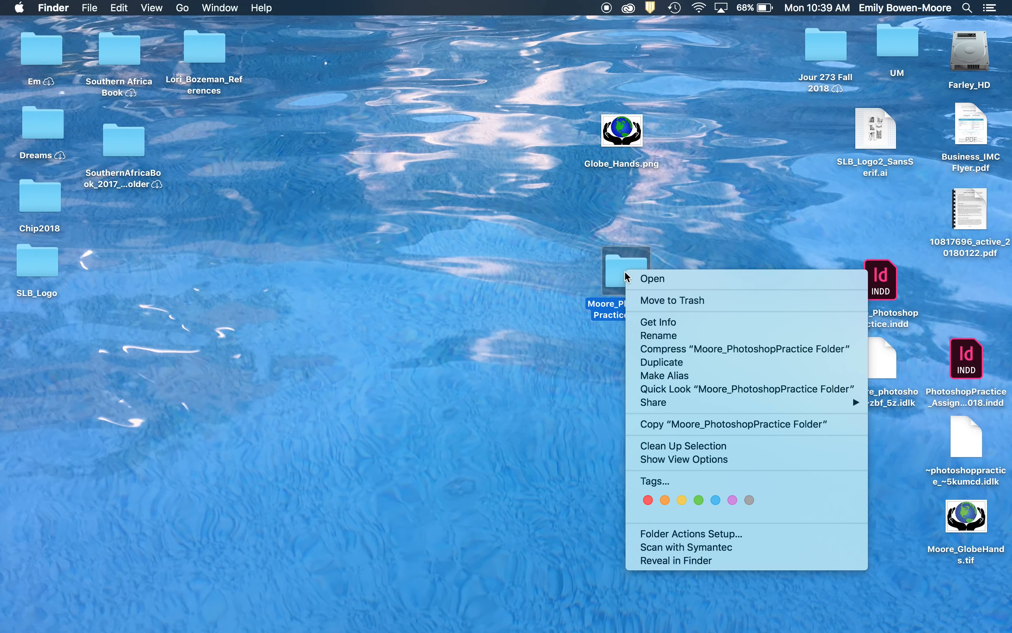
pyautogui.click(649, 352)
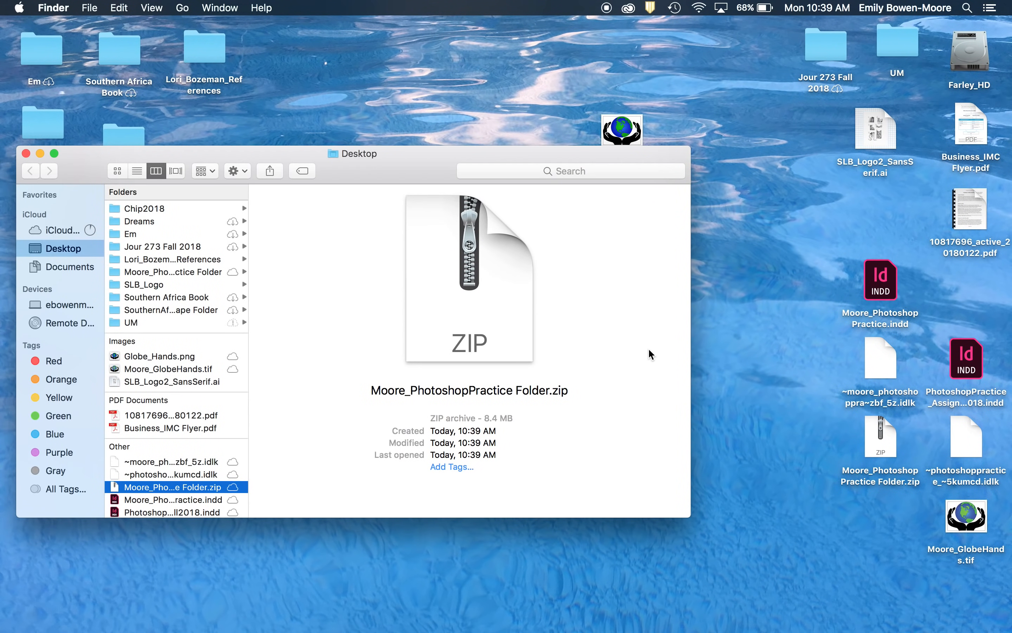
pyautogui.click(26, 153)
# - Arrange the ZIP archive and the package folder one above the other in an open area of the desktop
pyautogui.moveTo(872, 448); pyautogui.dragTo(705, 291)
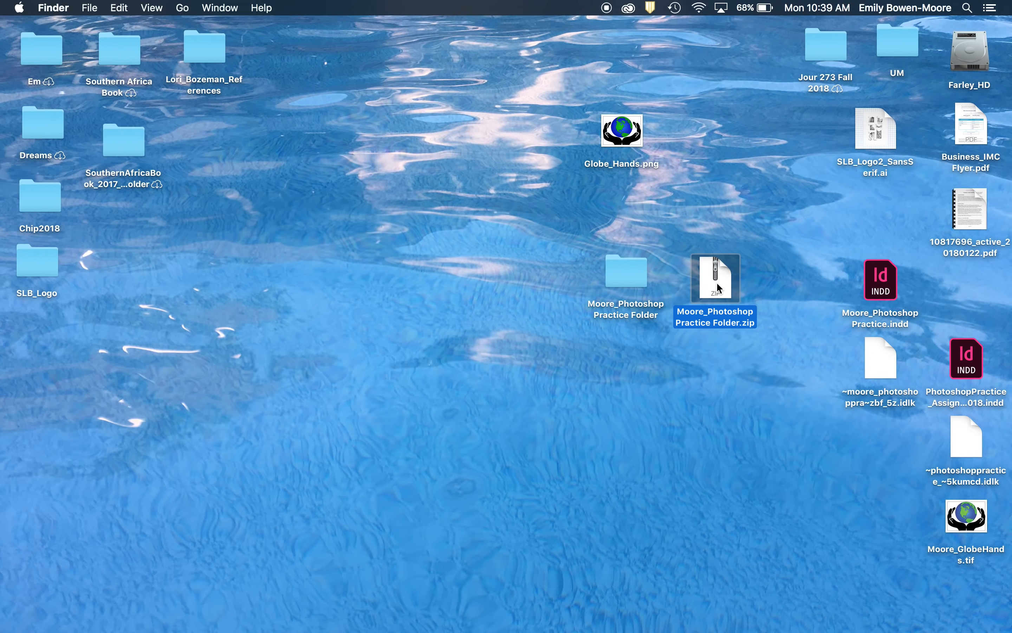
pyautogui.moveTo(717, 281); pyautogui.dragTo(751, 186)
pyautogui.moveTo(631, 271); pyautogui.dragTo(759, 270)
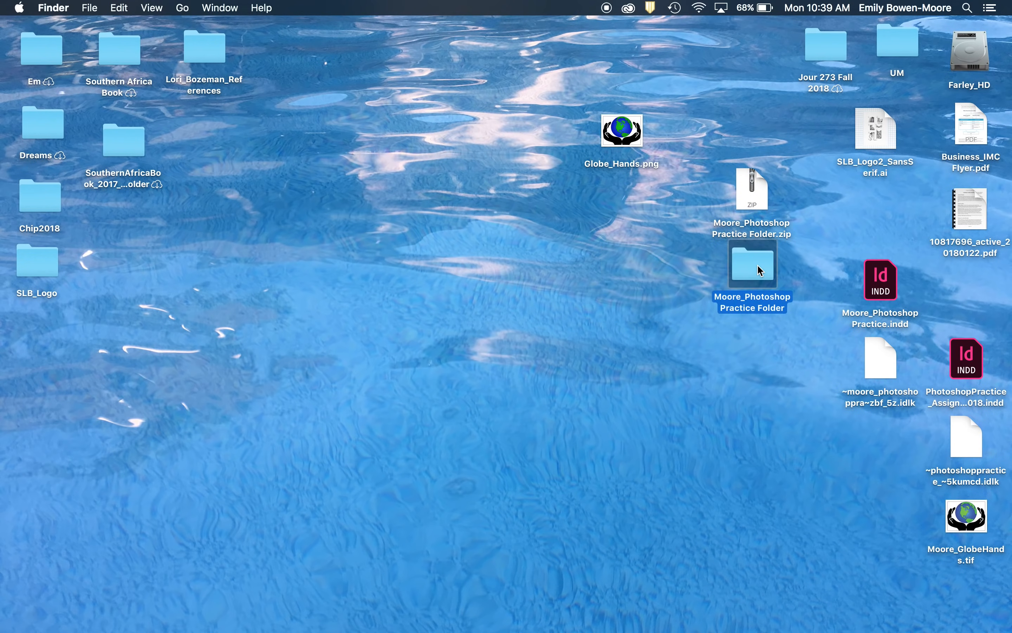
pyautogui.click(612, 286)
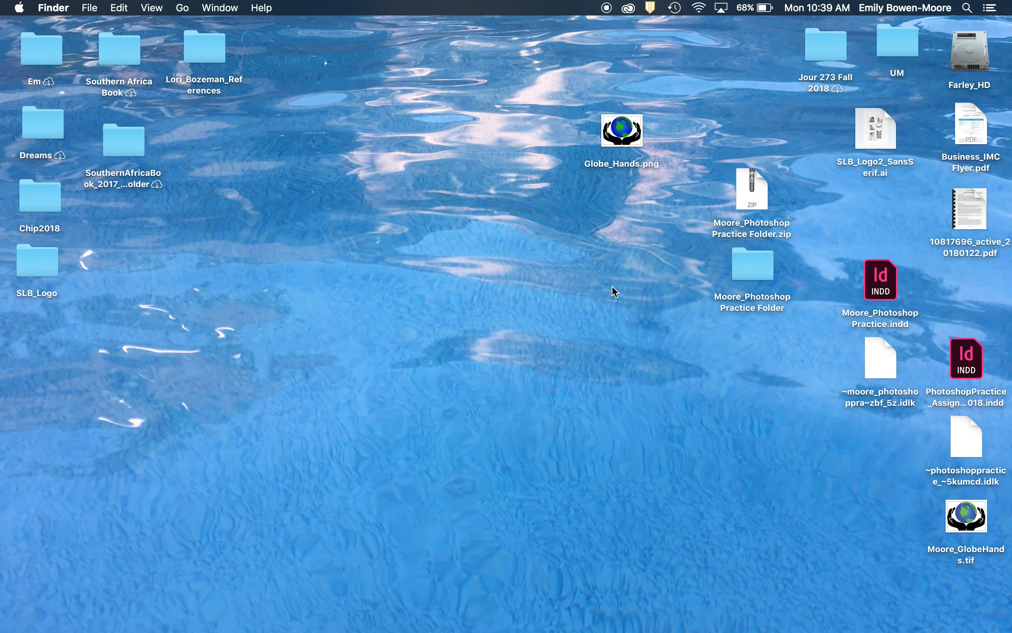